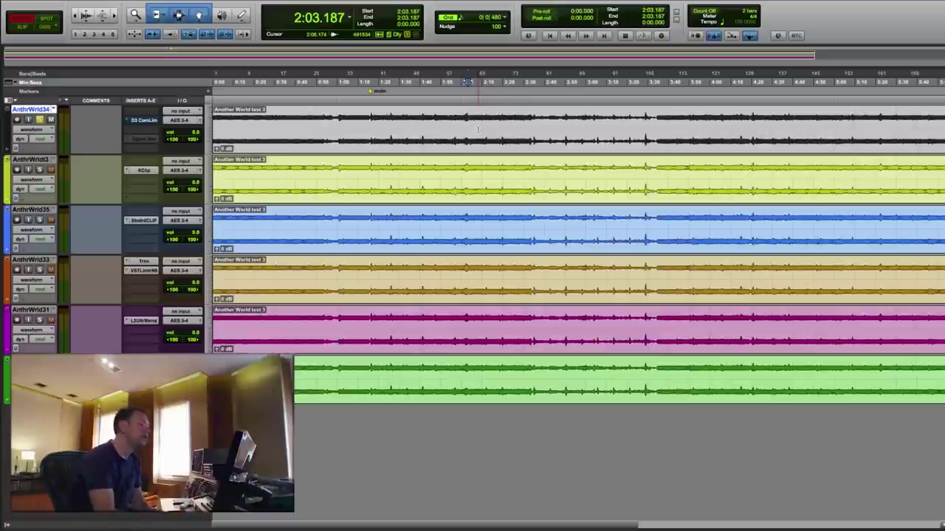
- Listen to the soloed AnthrWrld34 track from 2:03.187, and take its Dyn3 Compressor/Limiter insert out of bypass
key("space")
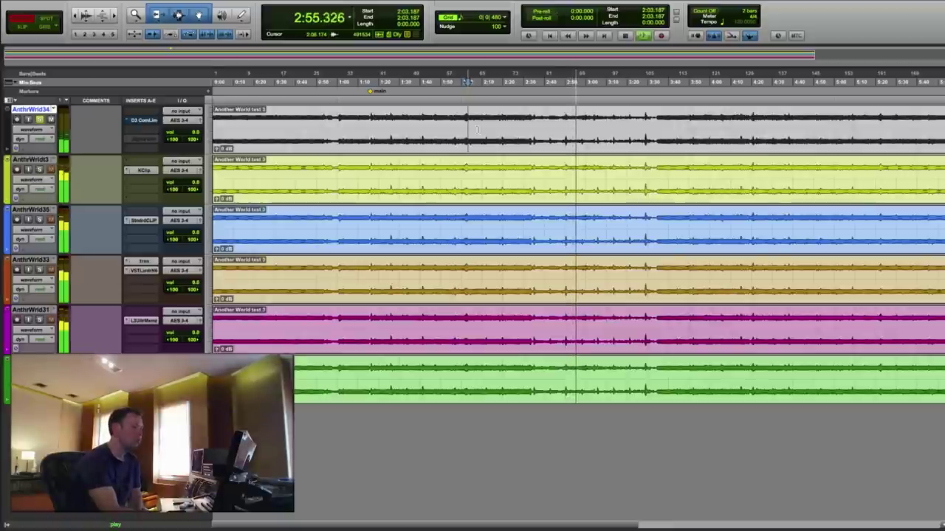
key("space")
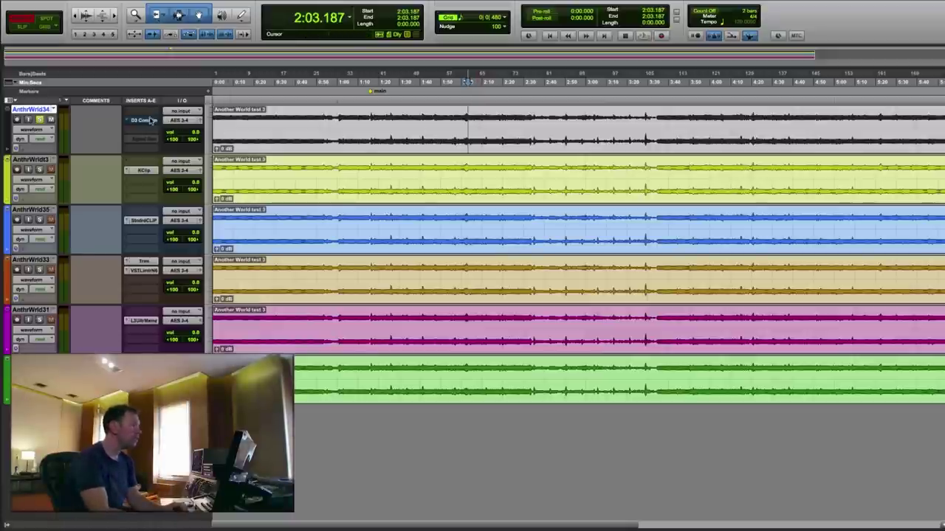
left_click(147, 120)
left_click_drag(488, 112, 591, 109)
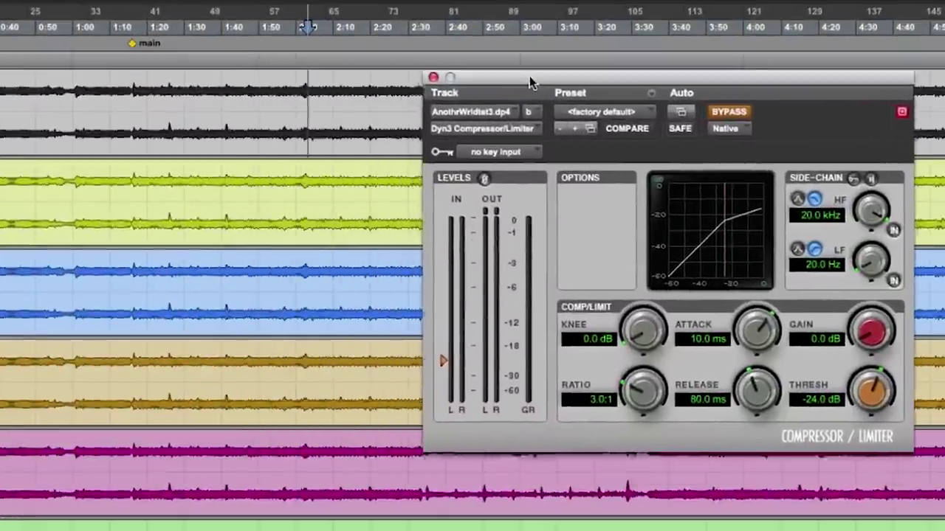
left_click_drag(529, 76, 486, 77)
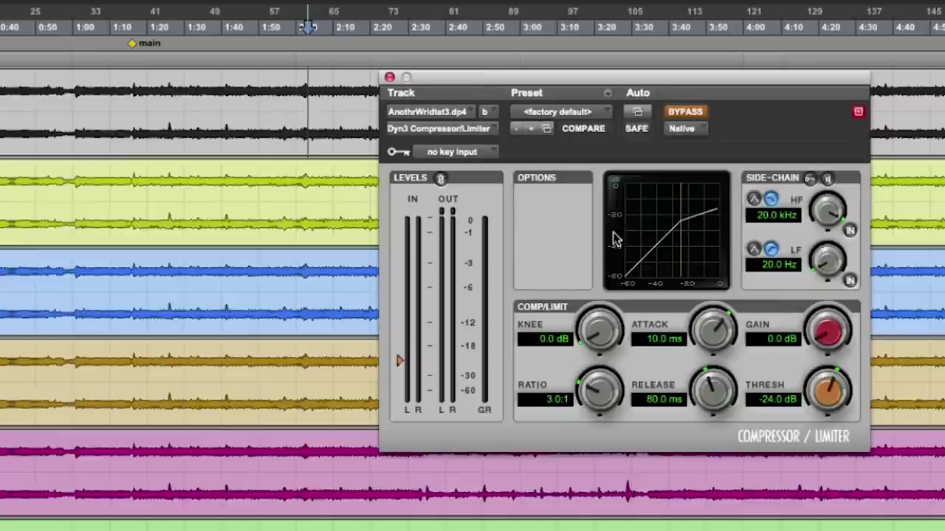
left_click(680, 113)
left_click_drag(677, 90, 590, 13)
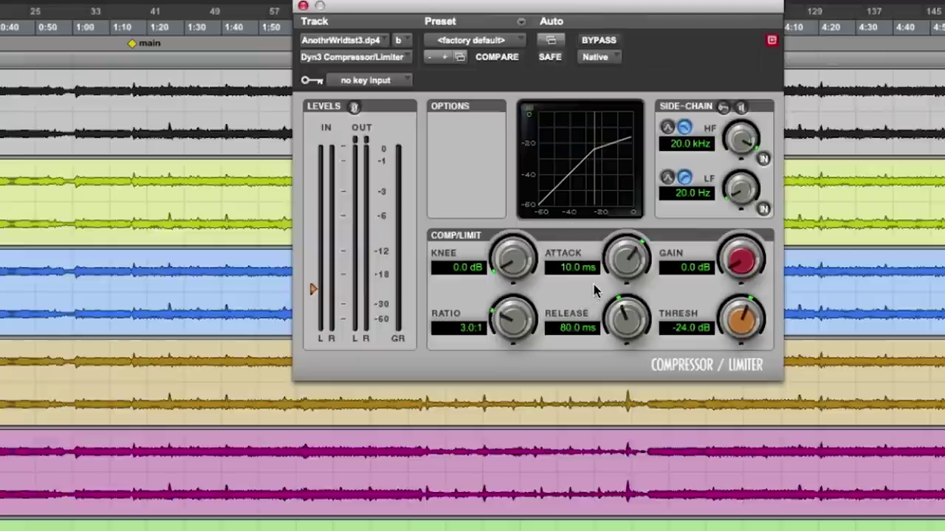
- Set the compressor to 10.0 us attack, 5.0 ms release, 100.0:1 ratio and 0.0 dB threshold
left_click_drag(625, 260, 596, 400)
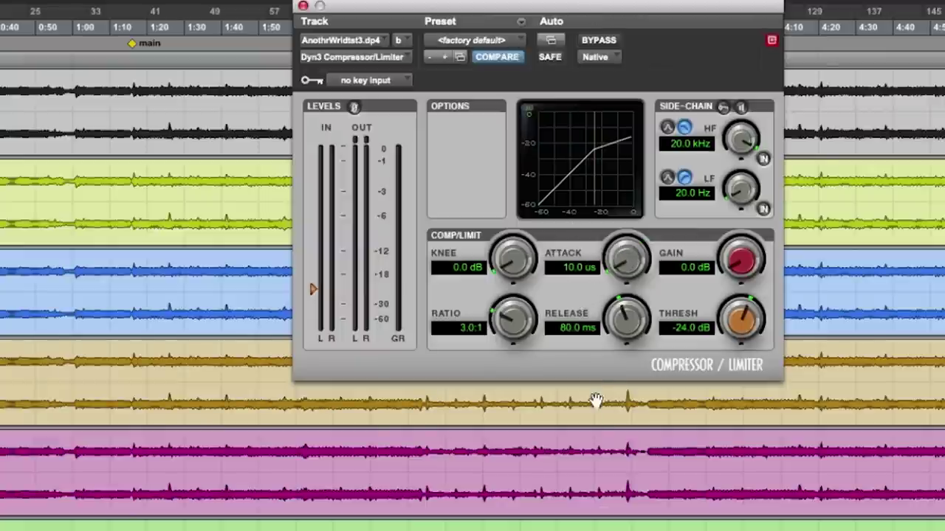
left_click_drag(626, 319, 614, 477)
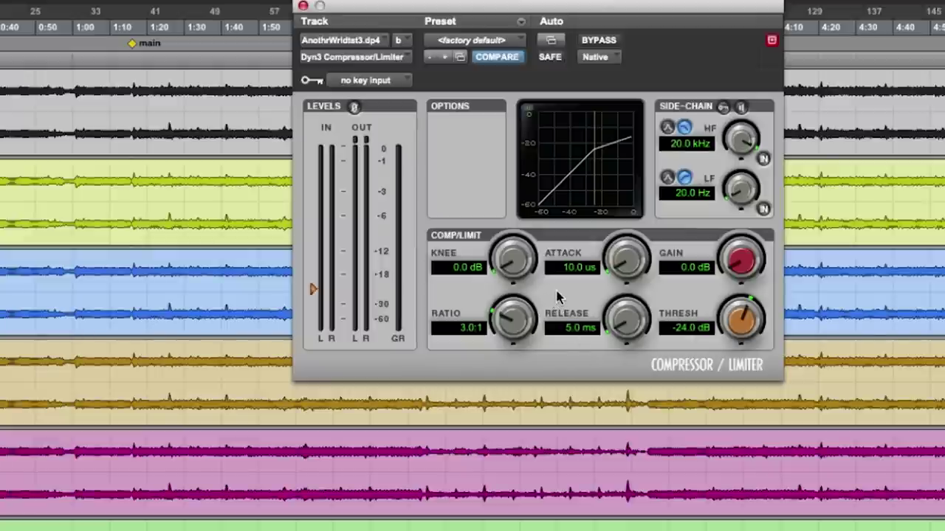
left_click_drag(520, 341, 506, 308)
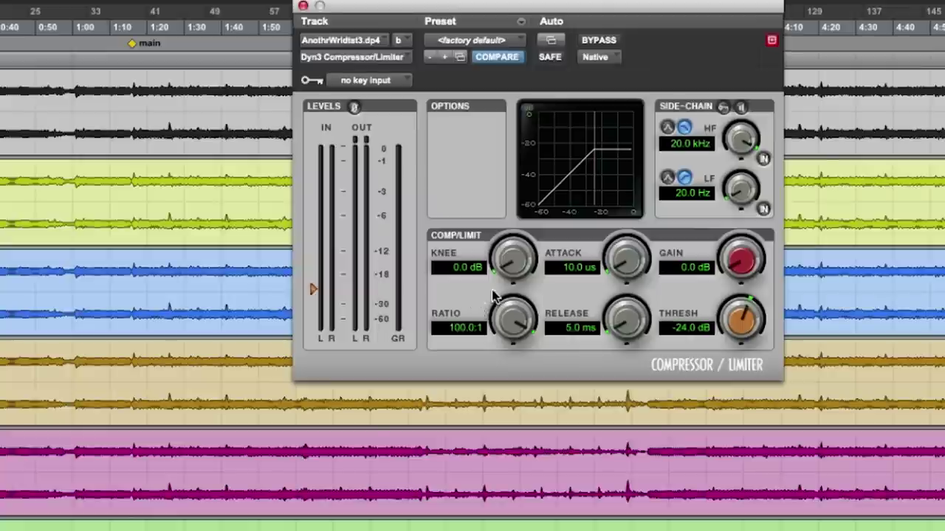
left_click_drag(741, 319, 745, 254)
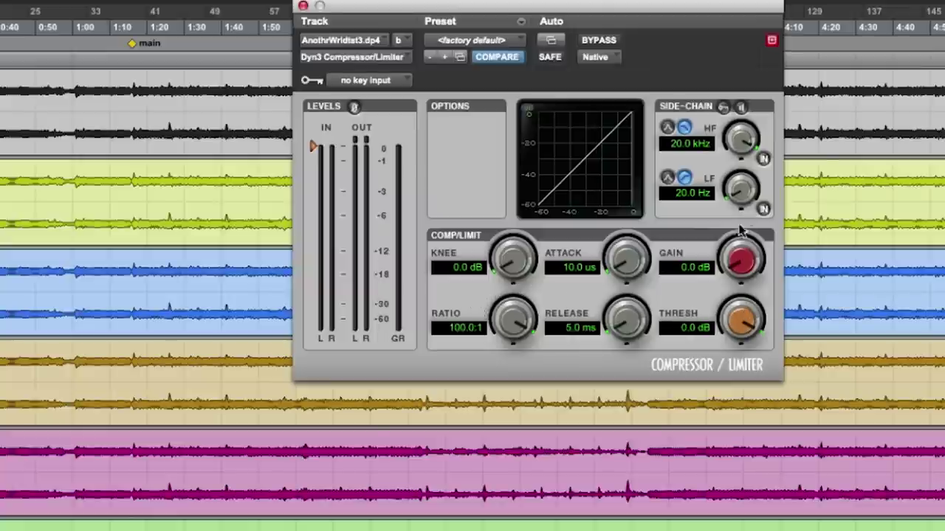
left_click_drag(517, 9, 631, 74)
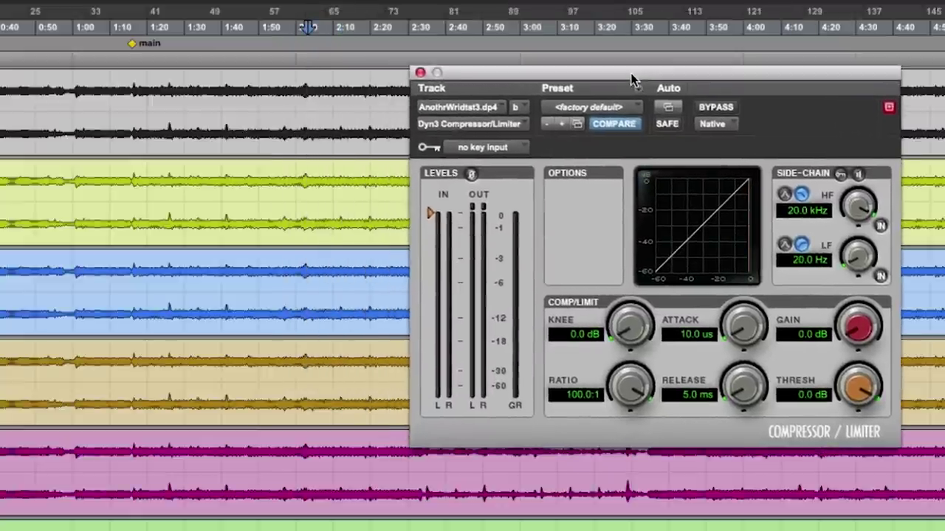
left_click_drag(631, 81, 607, 53)
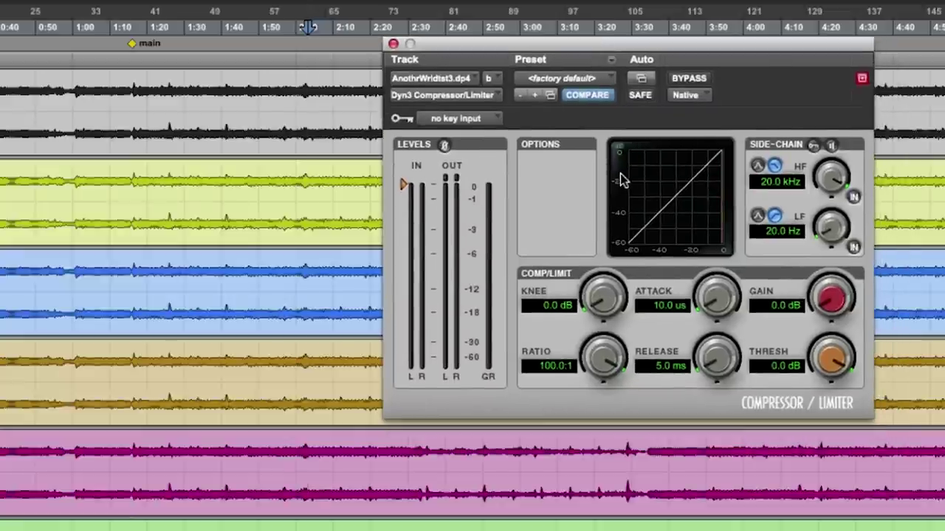
- During playback, lower the compressor threshold to -17.4 dB and raise its makeup gain to 4.9 dB
left_click_drag(810, 362, 825, 457)
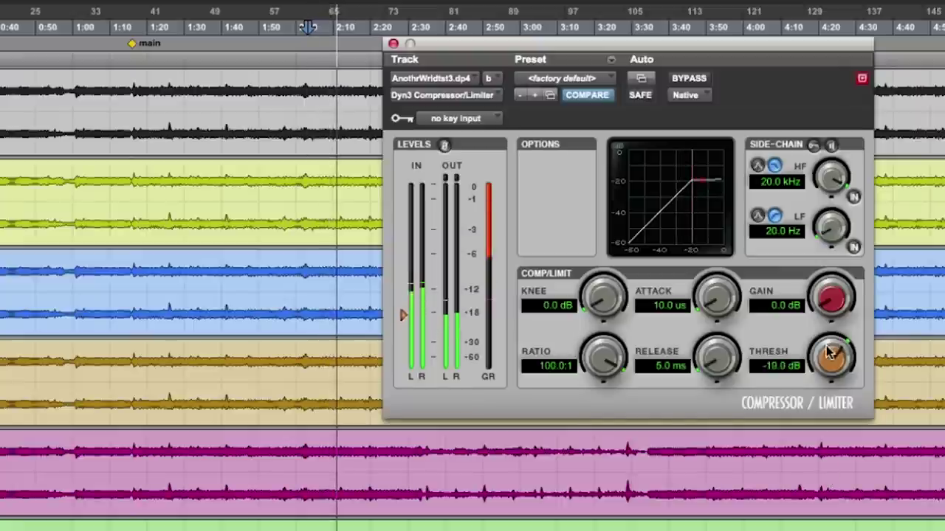
left_click_drag(830, 353, 830, 353)
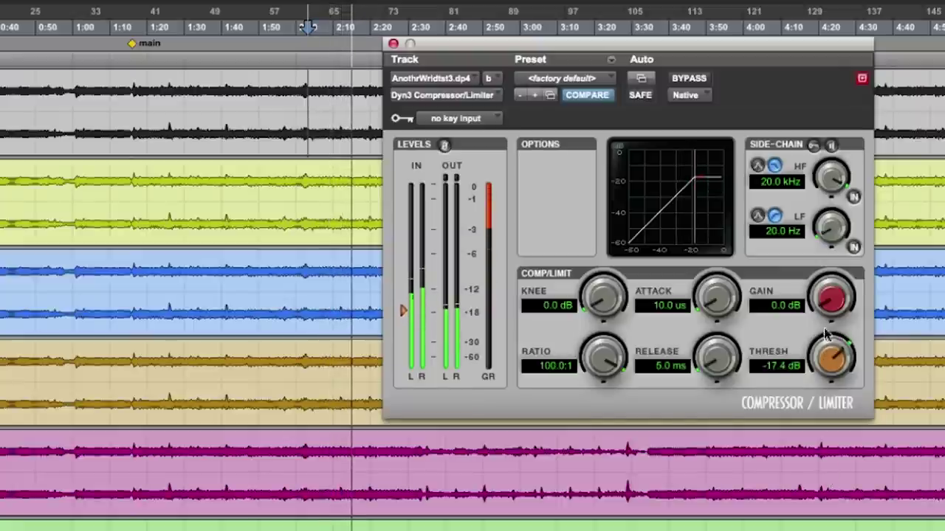
left_click_drag(830, 299, 828, 294)
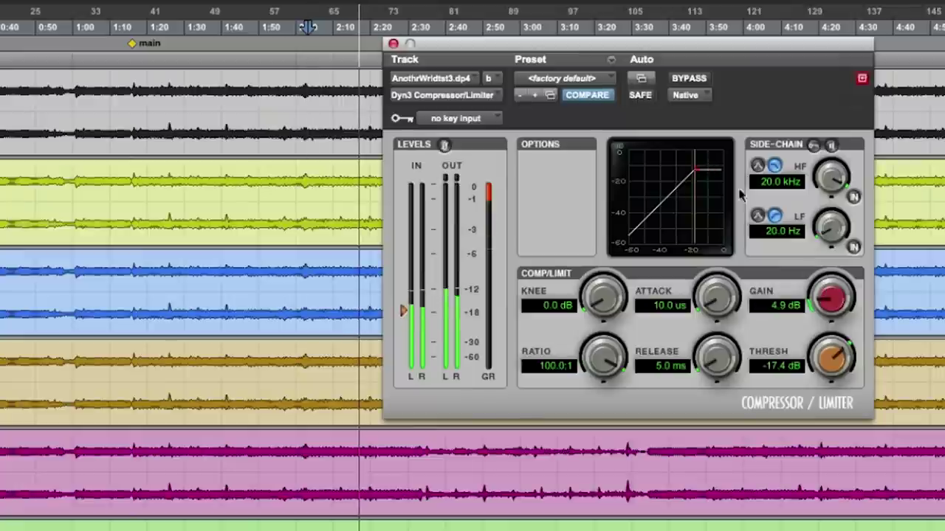
- Compare the compressed signal with the bypassed one, trim the gain to 4.2 dB, and leave the compressor active
left_click(687, 80)
left_click(687, 82)
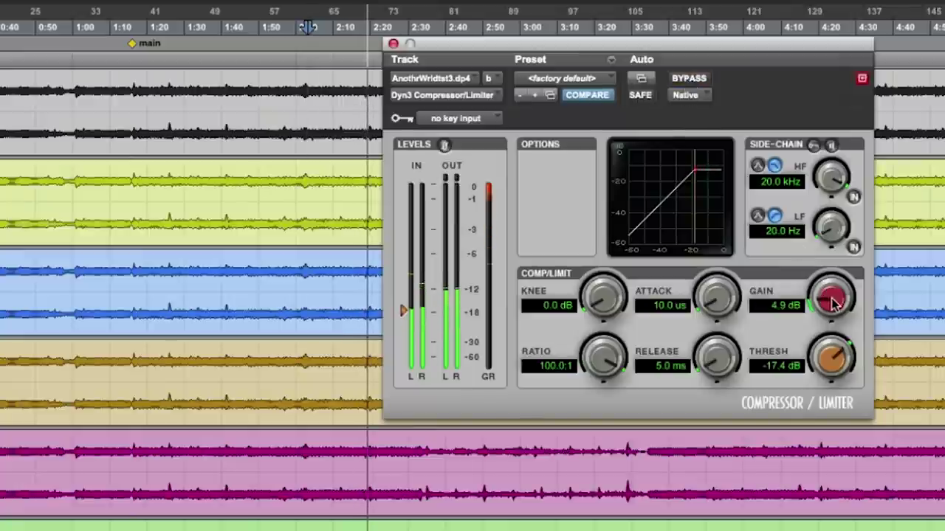
left_click_drag(827, 296, 834, 318)
left_click(689, 81)
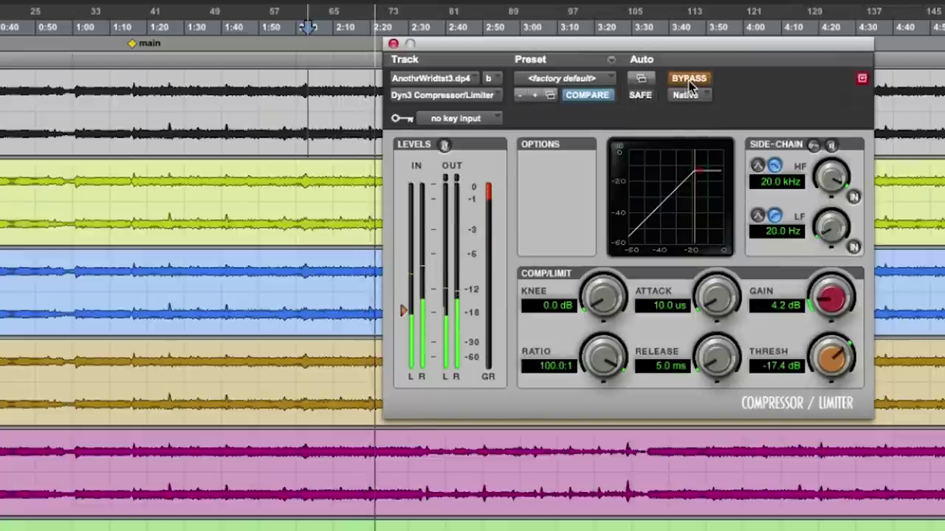
left_click(689, 83)
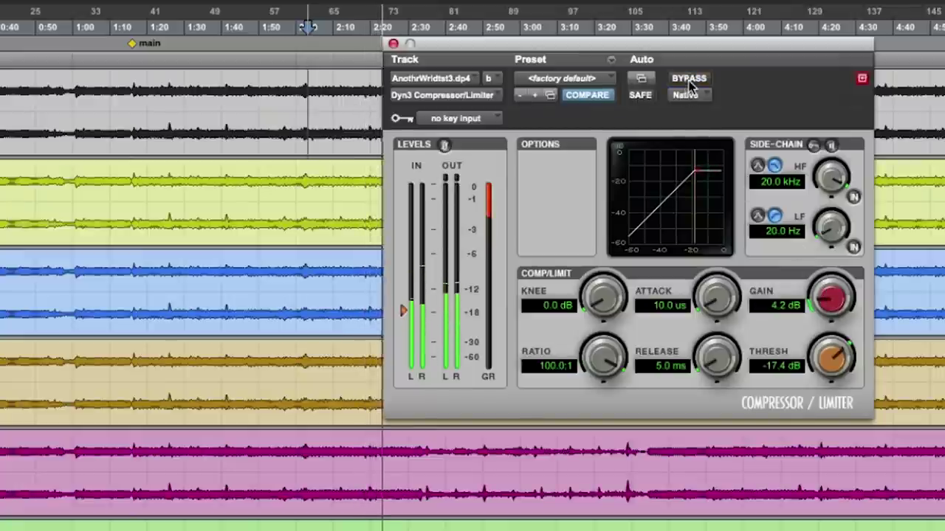
left_click_drag(749, 48, 752, 55)
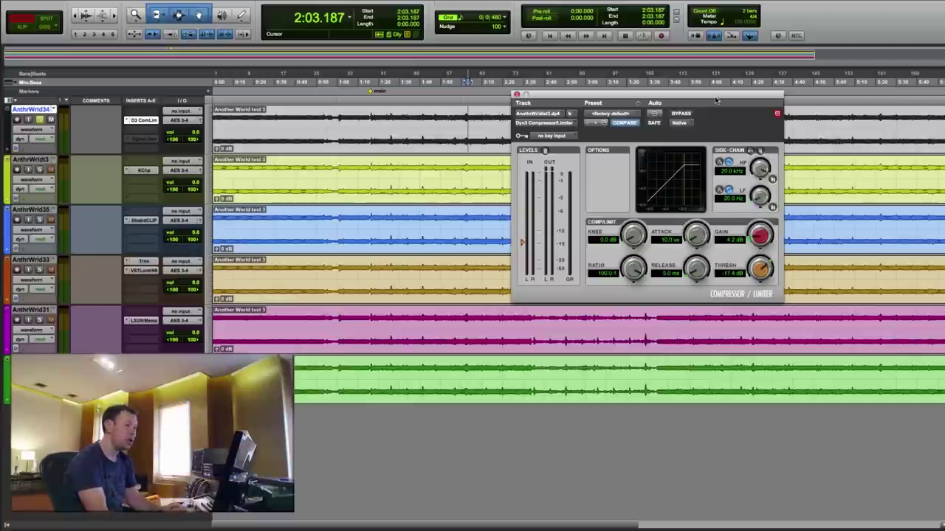
left_click_drag(715, 100, 718, 100)
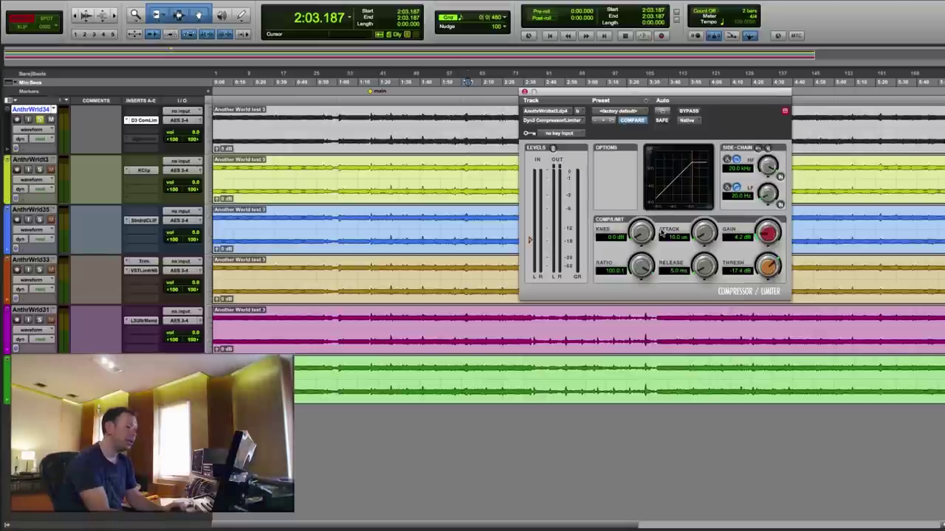
- Audition different compressor attack and release times during playback, settling on 324.4 us attack and 156.3 ms release
left_click_drag(685, 231, 689, 243)
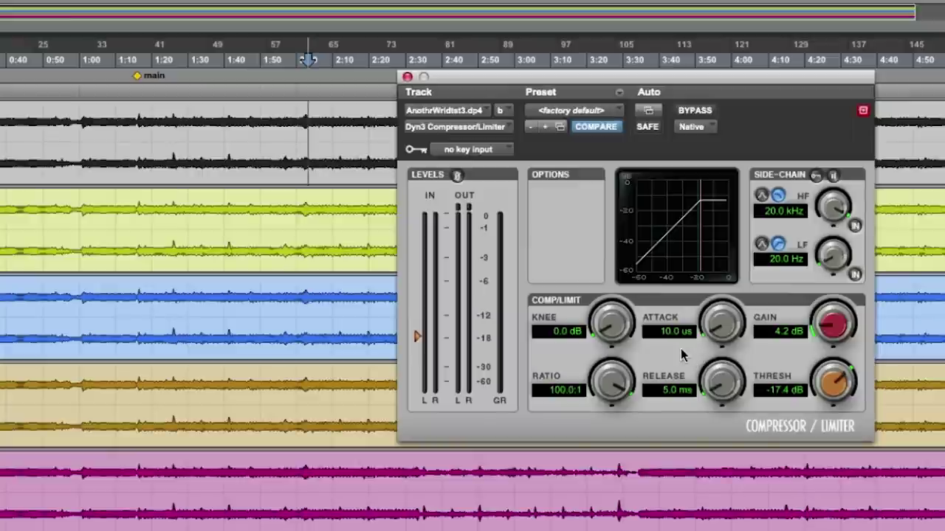
key("space")
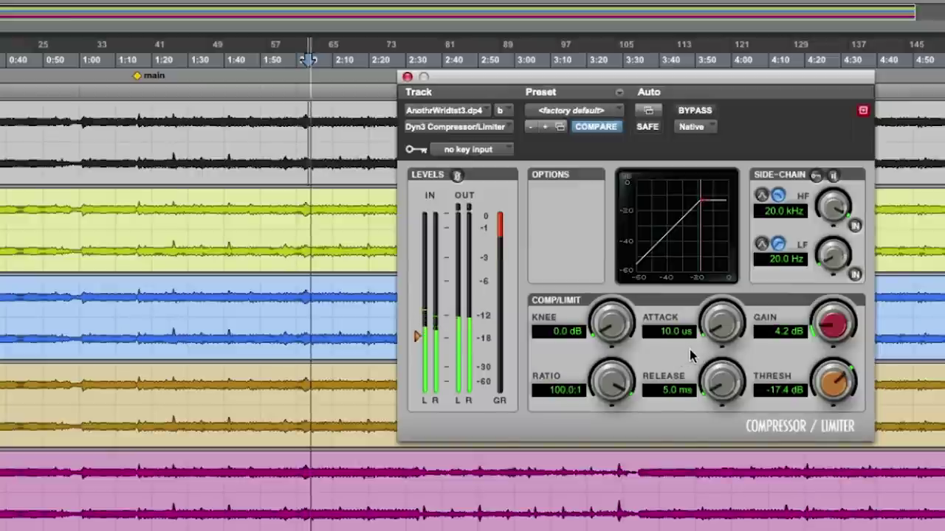
left_click_drag(716, 345, 728, 293)
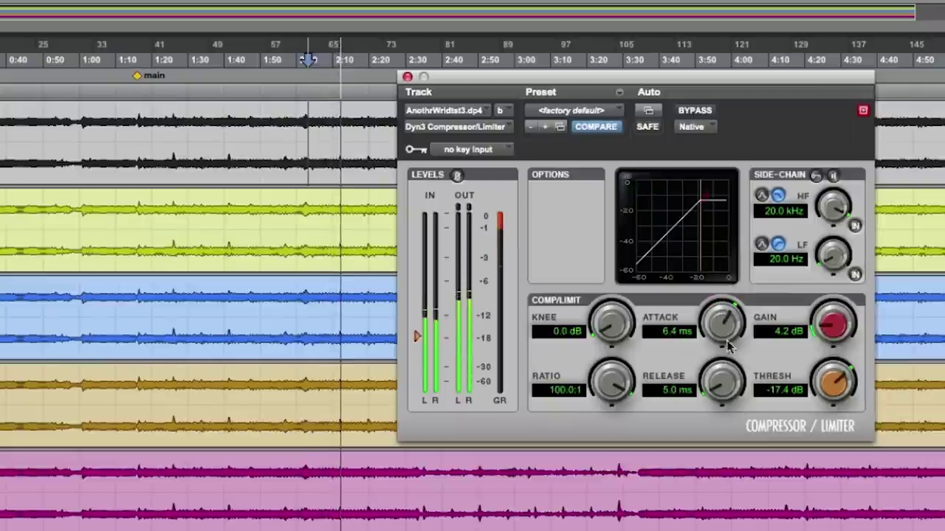
left_click_drag(721, 321, 723, 361)
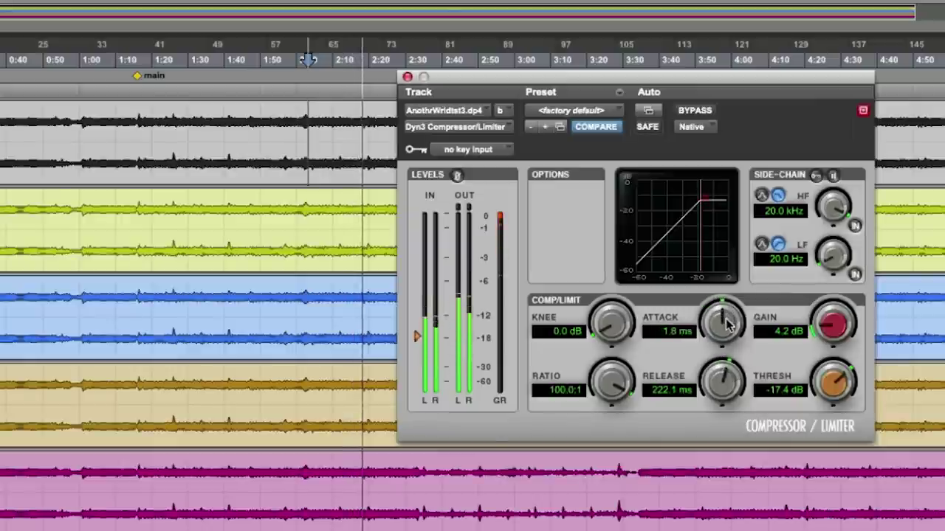
left_click_drag(727, 319, 731, 436)
left_click_drag(732, 383, 734, 421)
left_click_drag(722, 321, 719, 280)
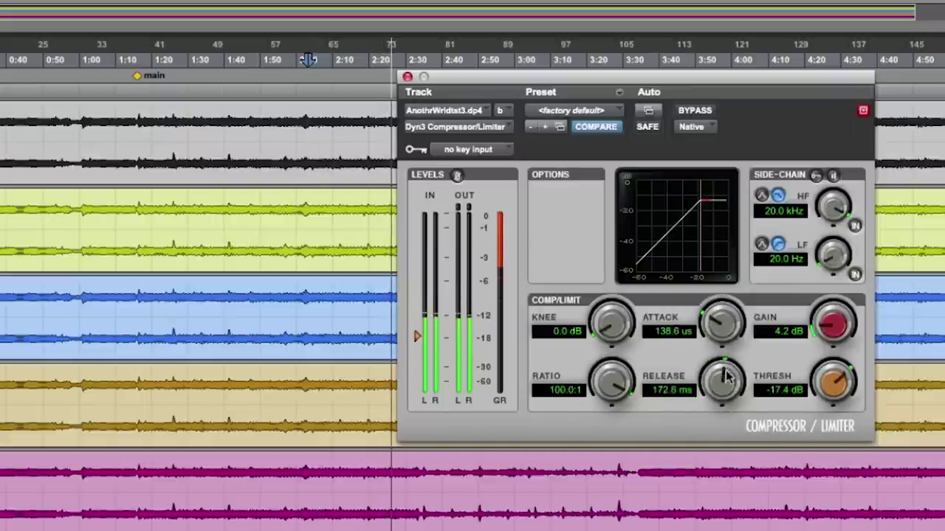
mouse_move(722, 380)
left_mouse_down()
mouse_move(724, 425)
mouse_move(715, 365)
mouse_move(720, 310)
mouse_move(724, 395)
mouse_move(726, 384)
left_mouse_up()
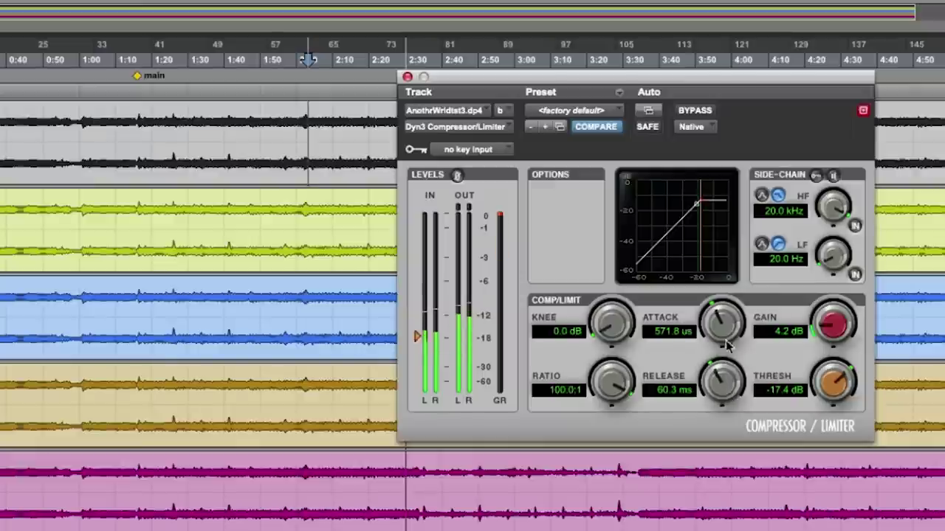
left_click_drag(727, 338, 724, 316)
mouse_move(727, 380)
left_mouse_down()
mouse_move(727, 353)
mouse_move(727, 382)
left_mouse_up()
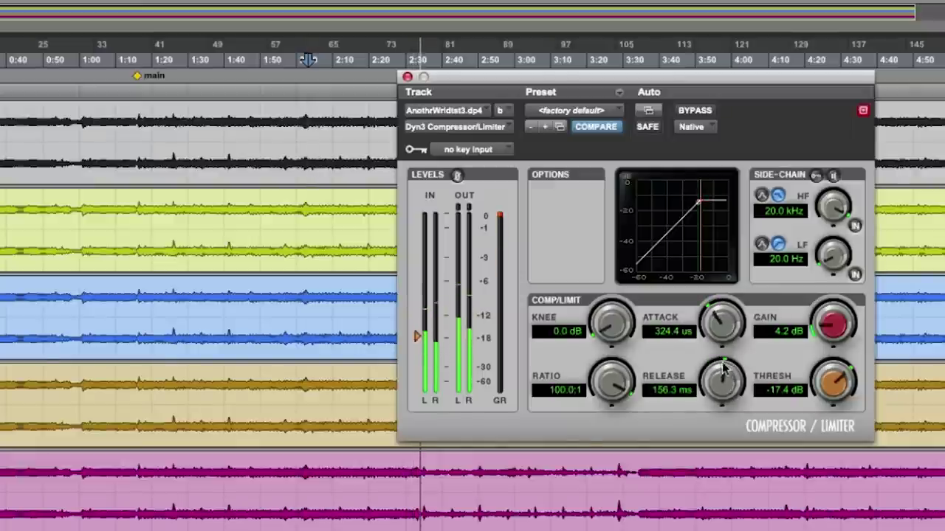
key("space")
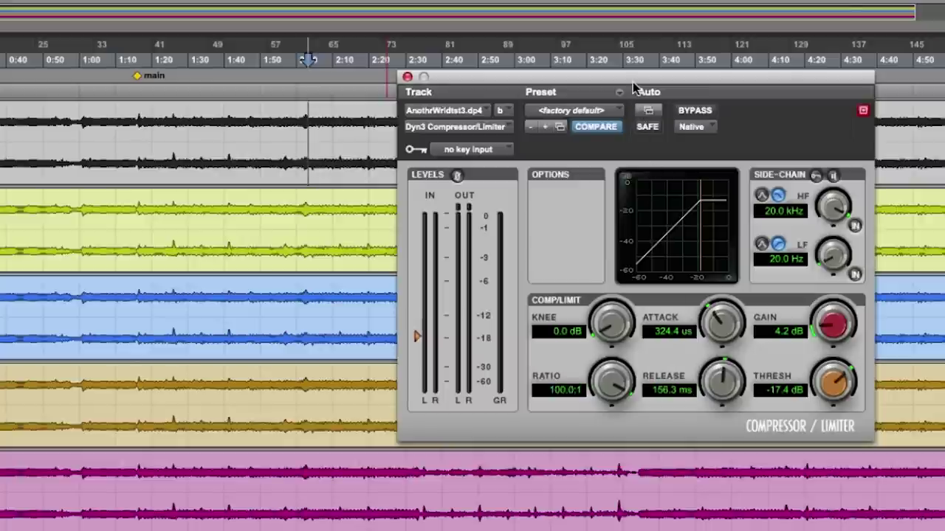
- Close the compressor plug-in and move the solo to the yellow AnthrWrldt3 track
mouse_move(633, 80)
left_mouse_down()
mouse_move(668, 83)
mouse_move(647, 79)
left_mouse_up()
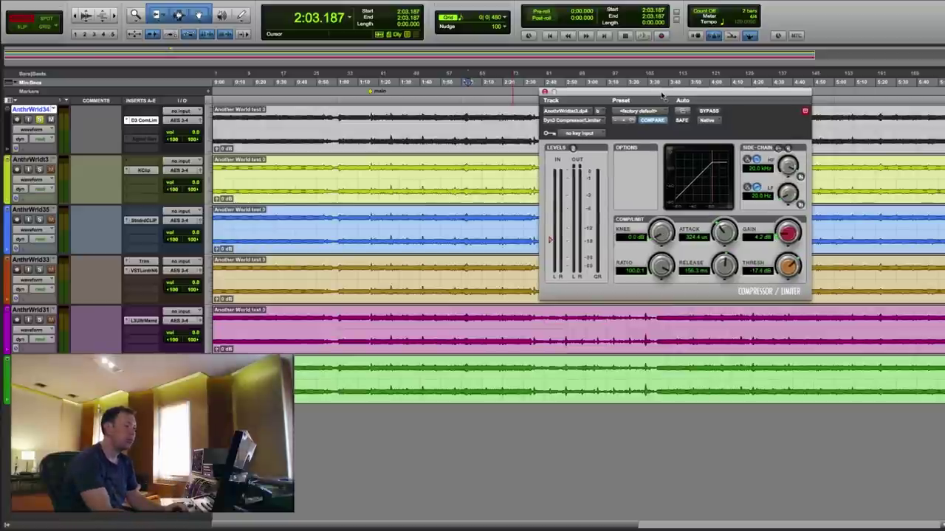
left_click(545, 91)
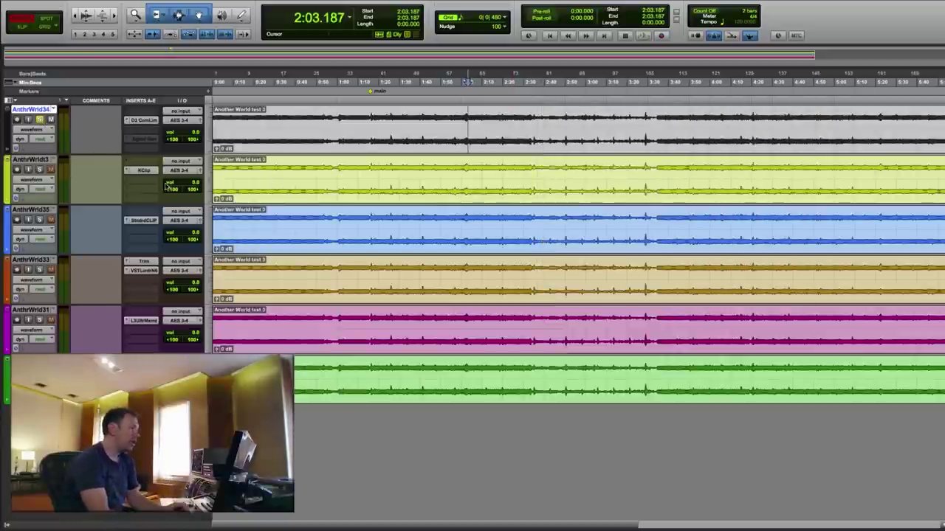
key("semicolon")
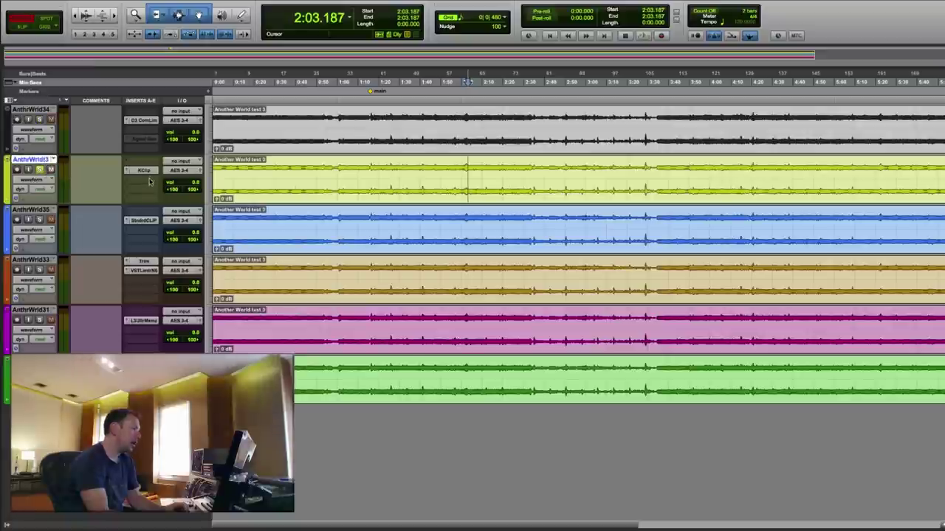
- Open the KClip insert on the yellow track, continue its trial, and reset the input gain to 0.0 dB
left_click(143, 170)
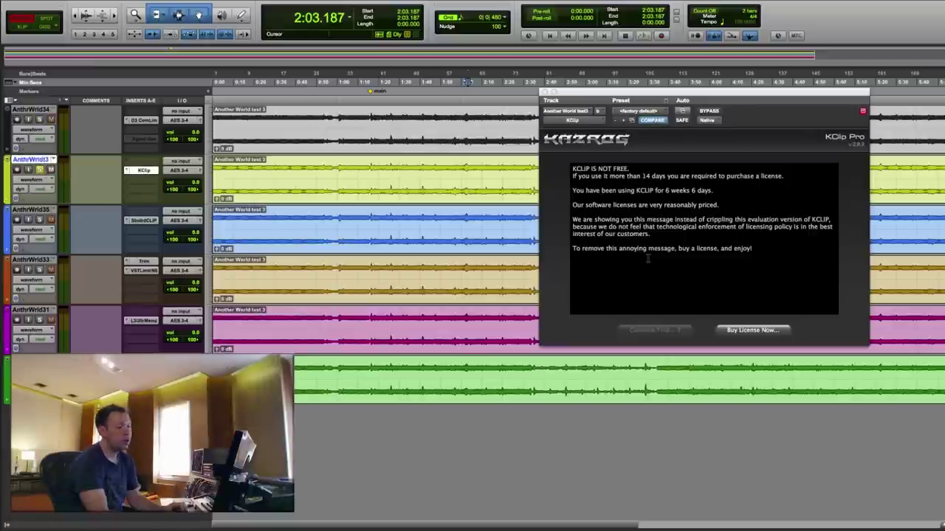
left_click_drag(654, 96, 652, 94)
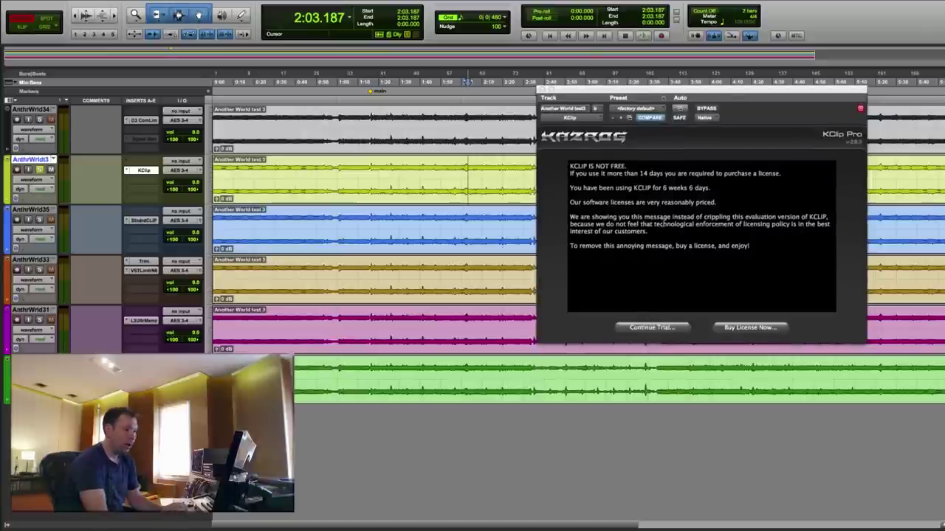
left_click(656, 334)
left_click_drag(646, 91, 620, 82)
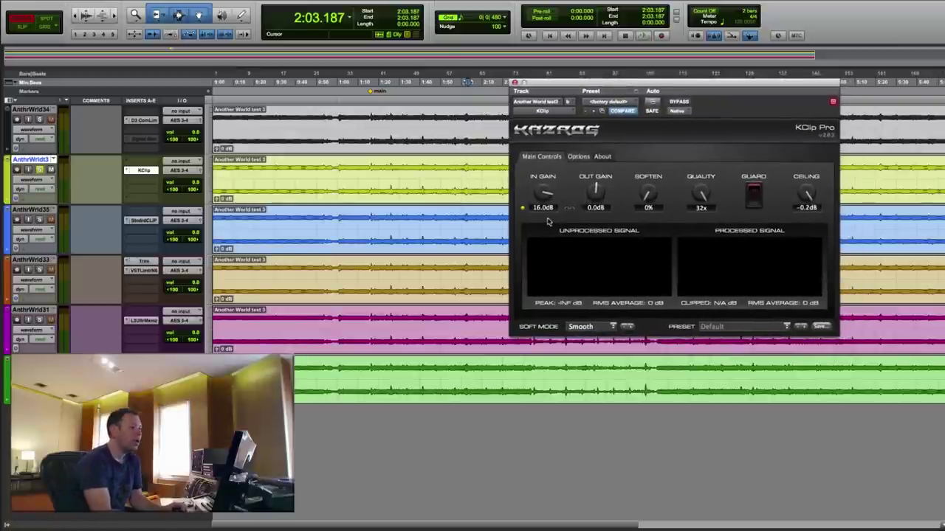
left_click(544, 191, "alt")
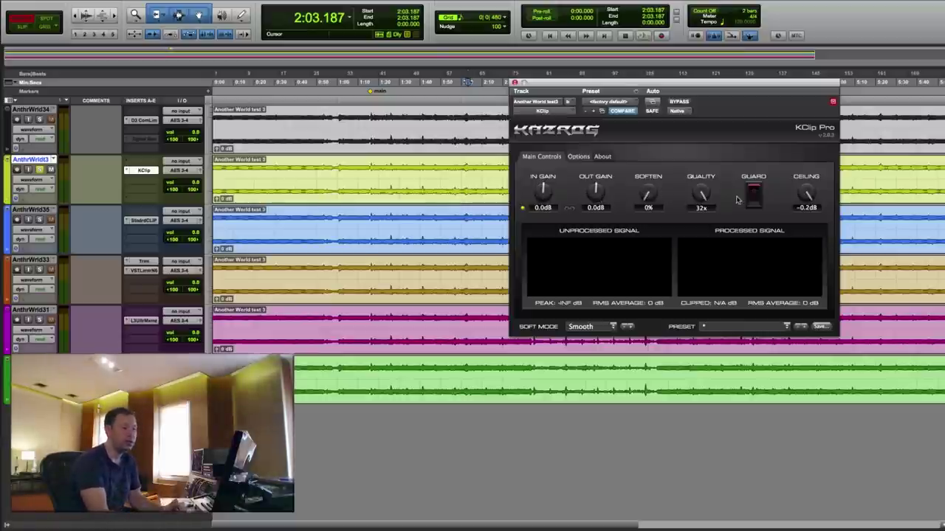
left_click_drag(731, 86, 738, 93)
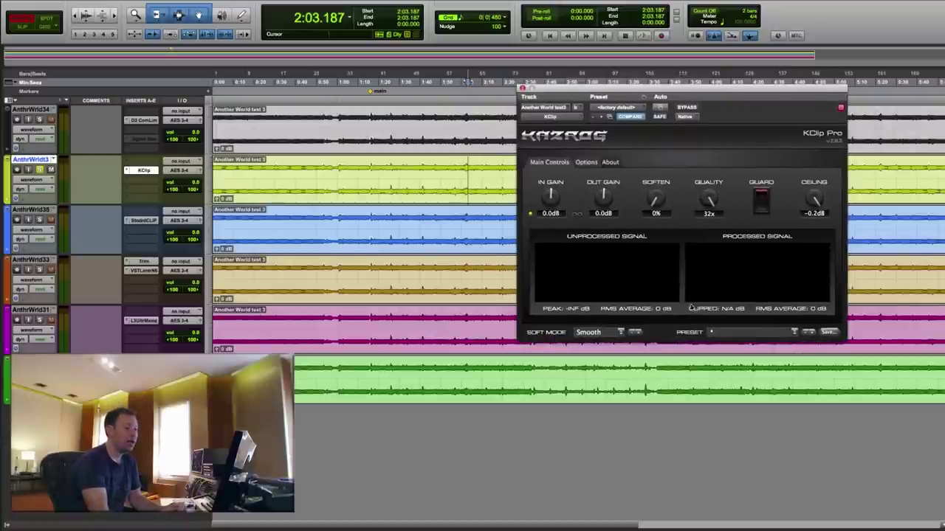
- Try a 16 dB input gain in KClip, then reset the input gain to 0.0 dB
left_click(577, 215)
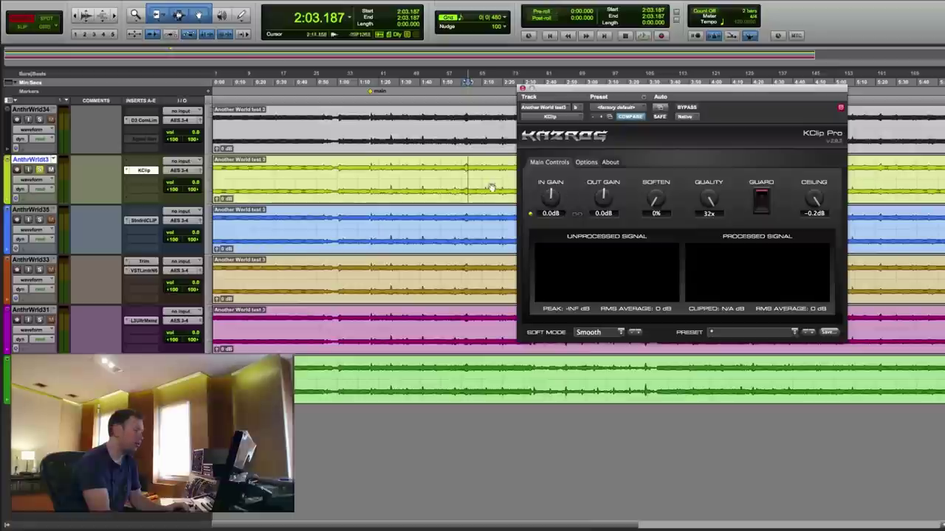
left_click(548, 214)
type("16")
key("Return")
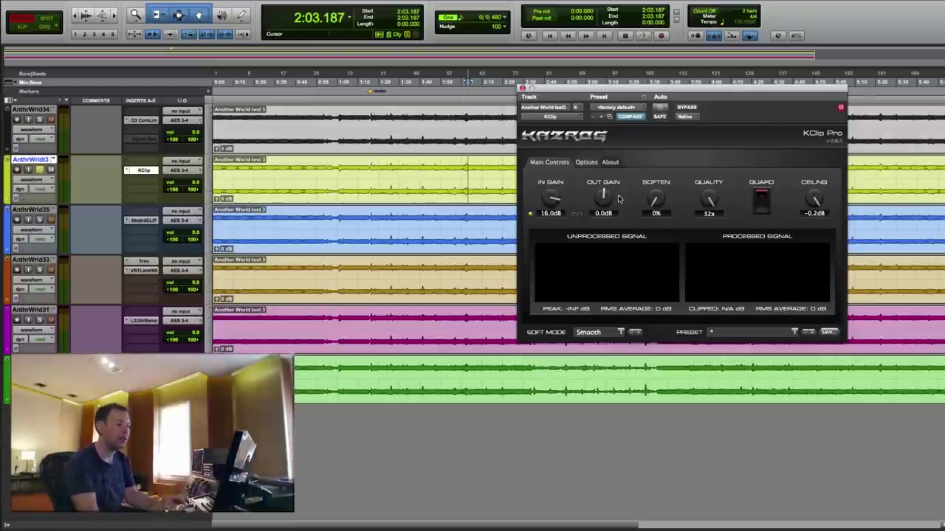
left_click_drag(586, 93, 593, 98)
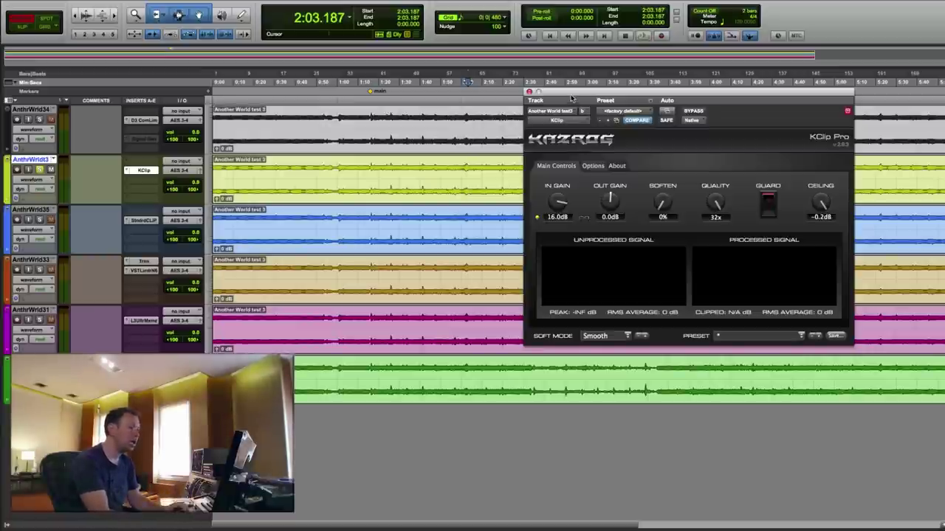
left_click(559, 195, "alt")
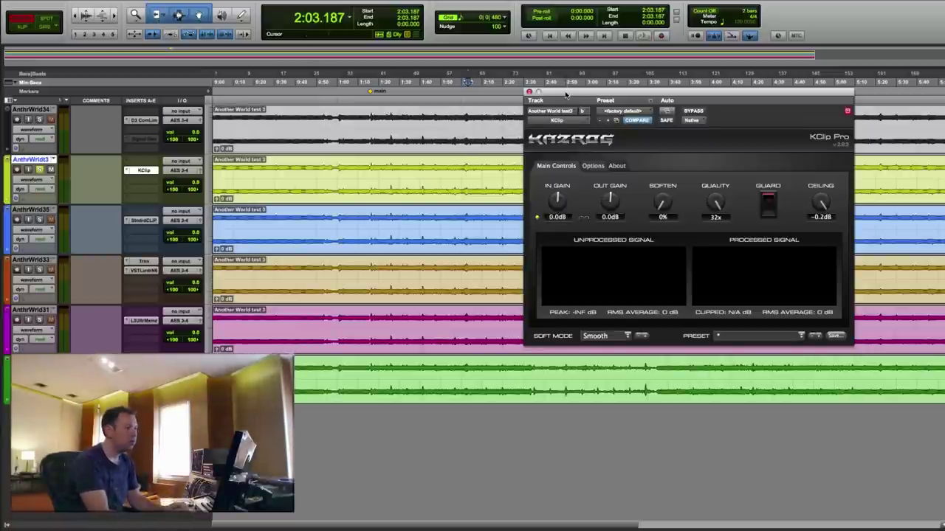
left_click_drag(566, 94, 541, 98)
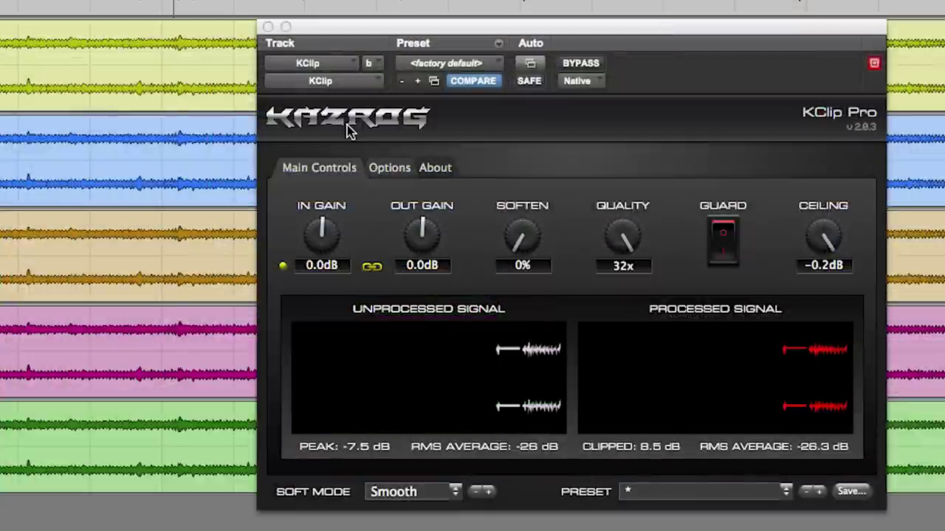
- Raise the linked input gain to 16.0 dB with output at -16.0 dB, and compare the clipped signal with bypass during playback
left_click_drag(323, 243, 326, 1)
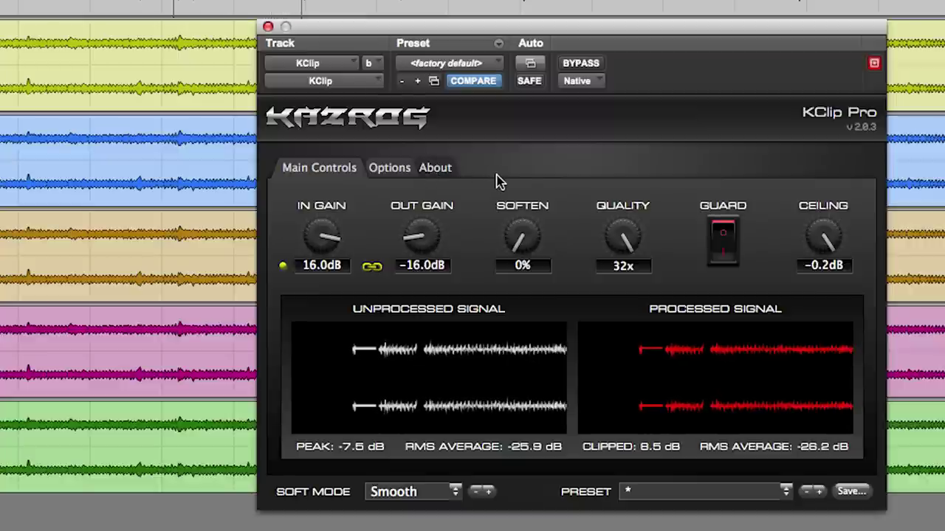
left_click(574, 66)
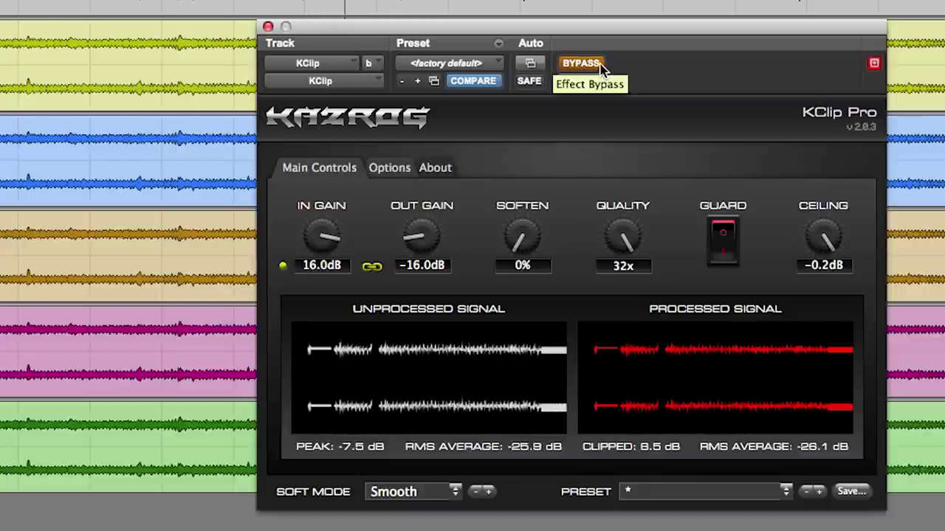
left_click(599, 66)
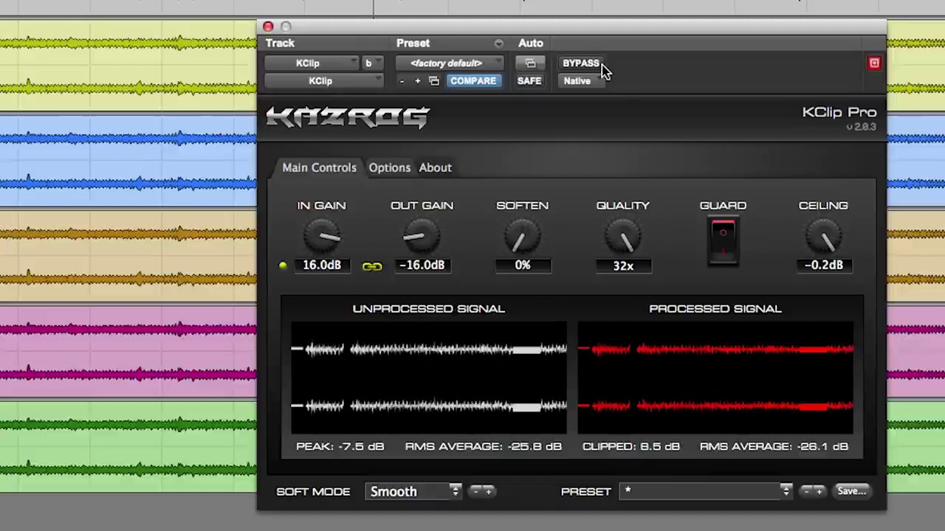
left_click(599, 66)
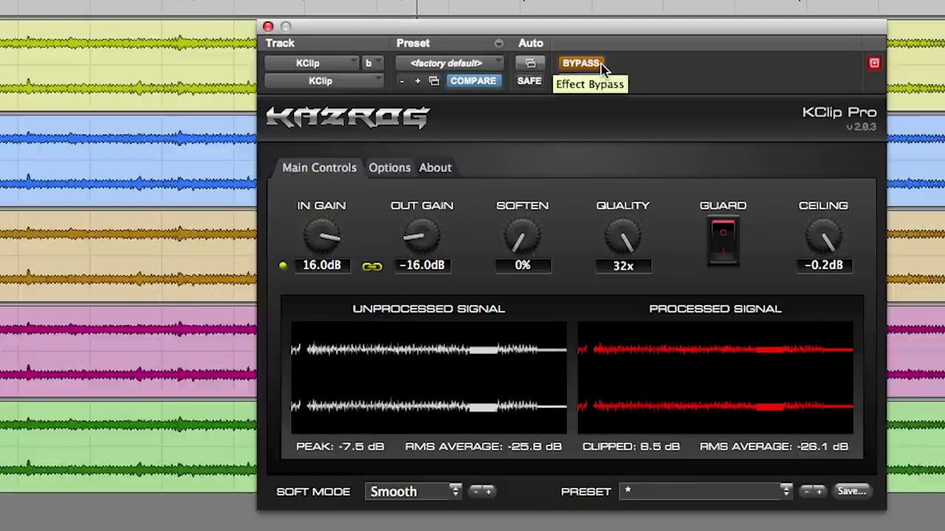
left_click(599, 66)
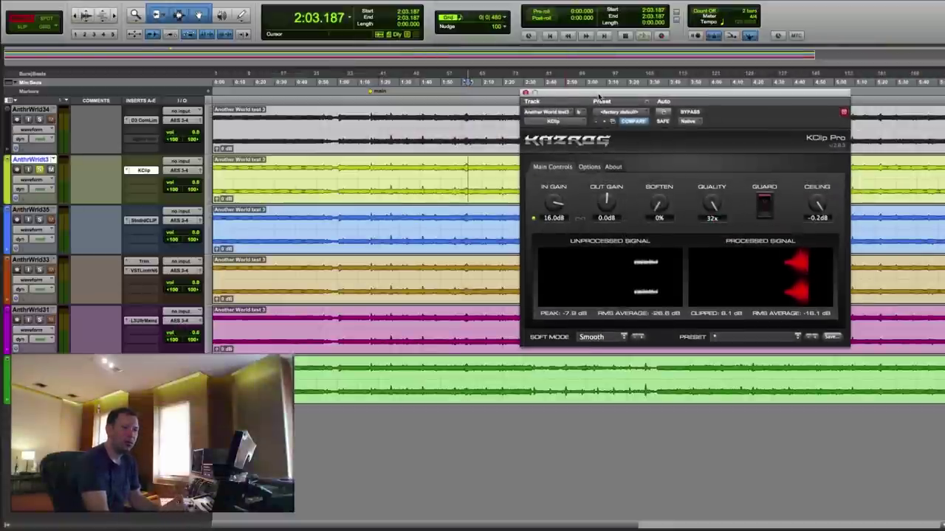
- Link KClip's input and output gains on the yellow track and set them to 16.0 dB in and -16.0 dB out
left_click_drag(600, 98, 603, 97)
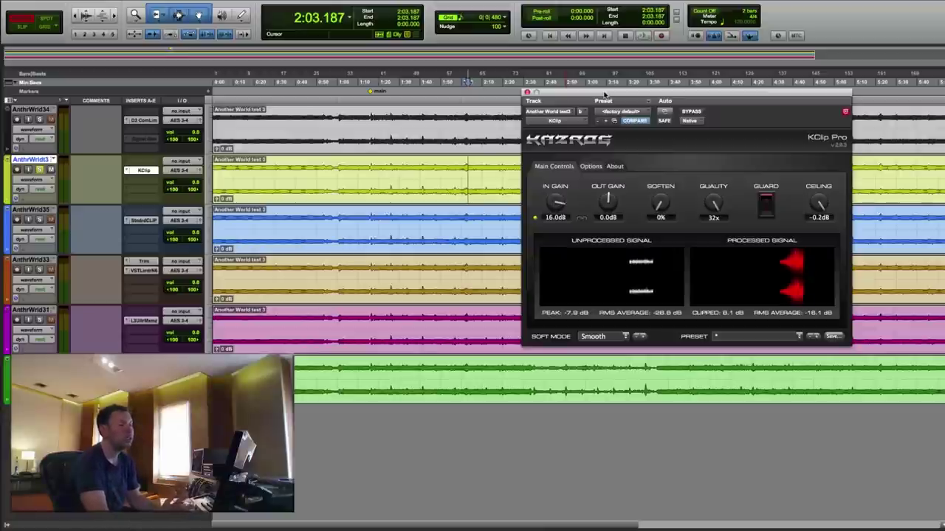
left_click_drag(603, 95, 605, 96)
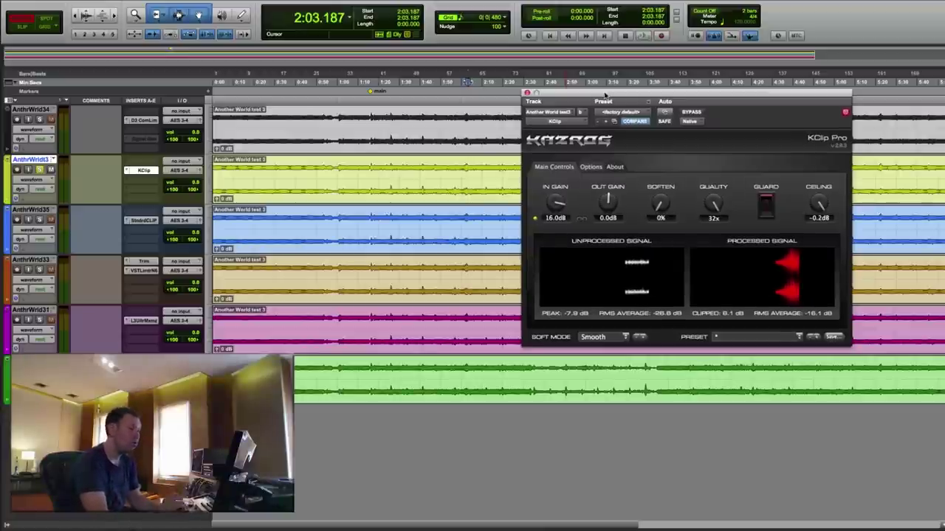
left_click(581, 219)
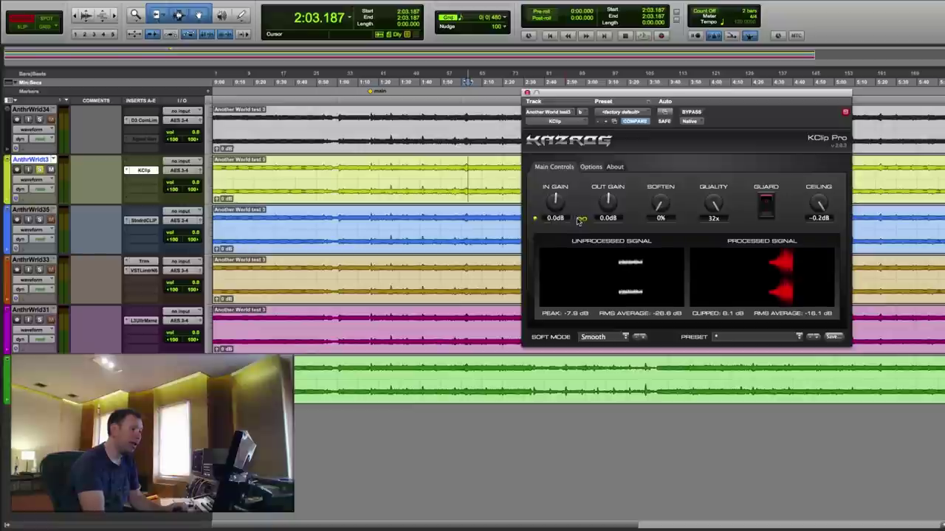
left_click_drag(555, 218, 559, 224)
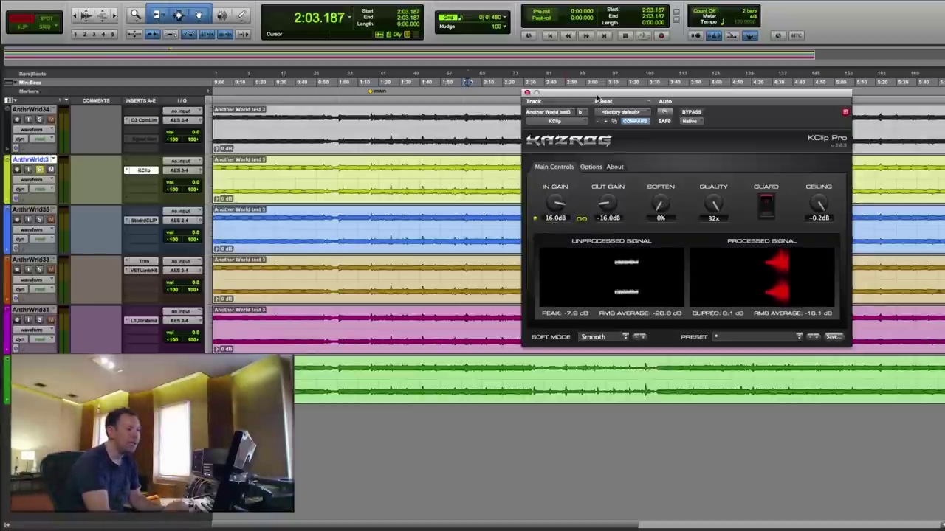
left_click_drag(598, 98, 597, 98)
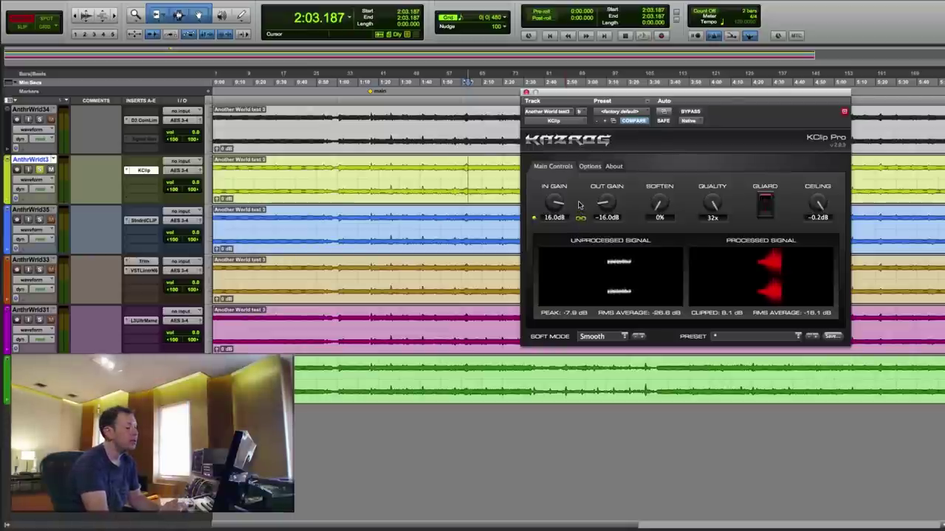
- Audition KClip's Smooth, Crisp, Tube and Tape soft modes during playback, sweeping the Soften amount up to 100% and back down
mouse_move(657, 212)
left_mouse_down()
mouse_move(657, 201)
mouse_move(653, 229)
left_mouse_up()
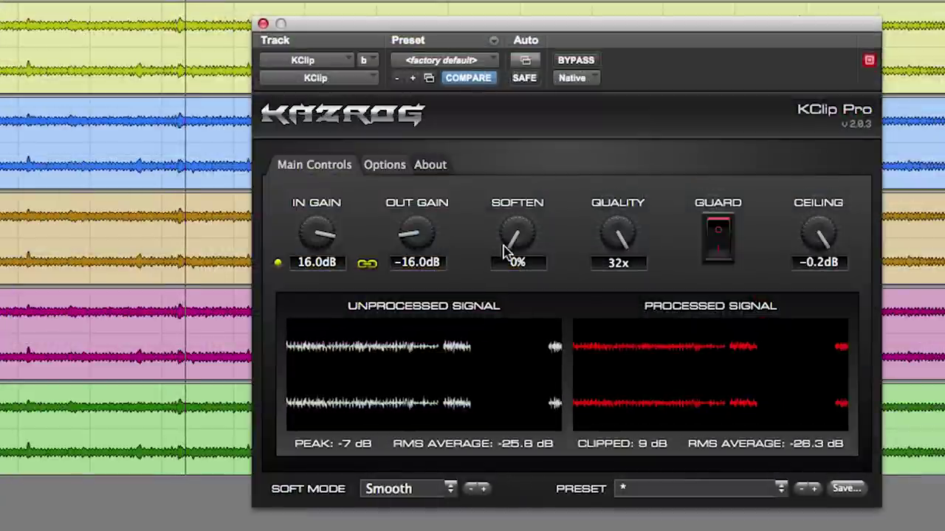
mouse_move(521, 240)
left_mouse_down()
mouse_move(521, 63)
mouse_move(536, 37)
mouse_move(537, 2)
mouse_move(534, 251)
left_mouse_up()
left_click(483, 488)
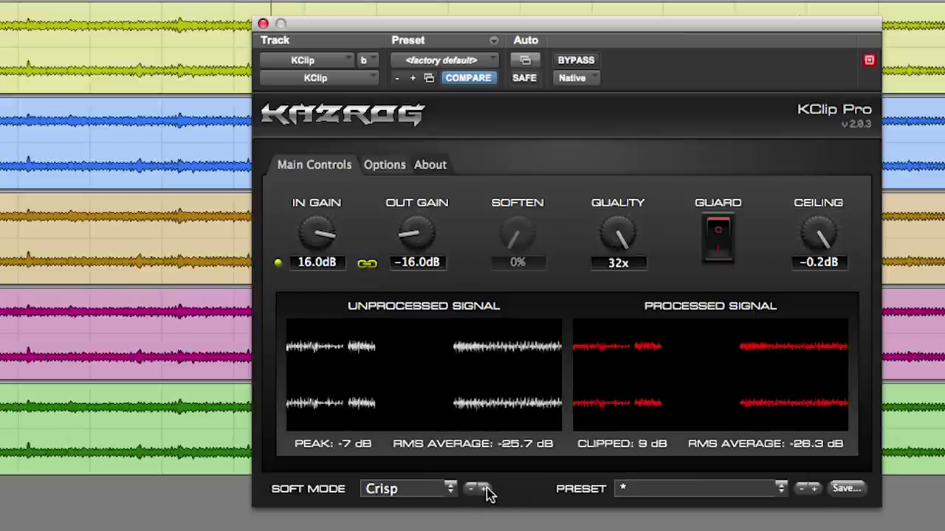
left_click(485, 490)
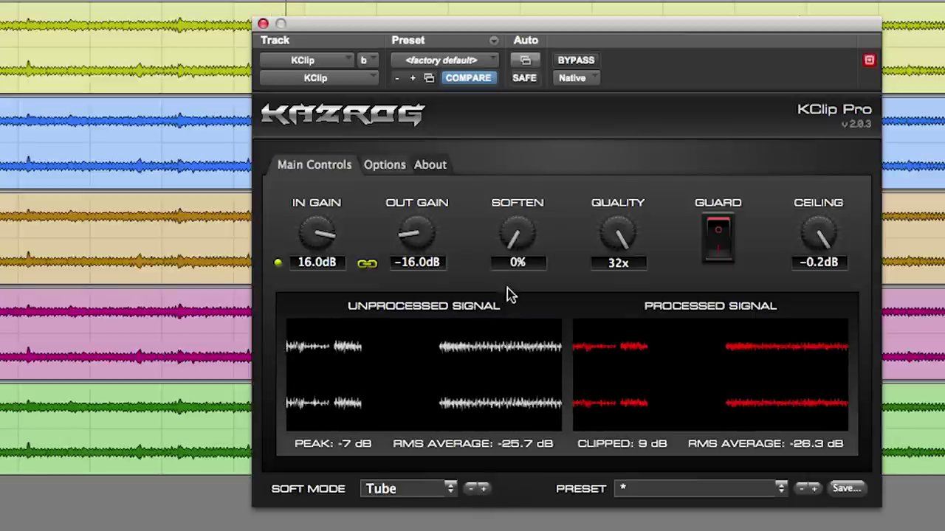
left_click_drag(517, 243, 539, 1)
left_click(484, 490)
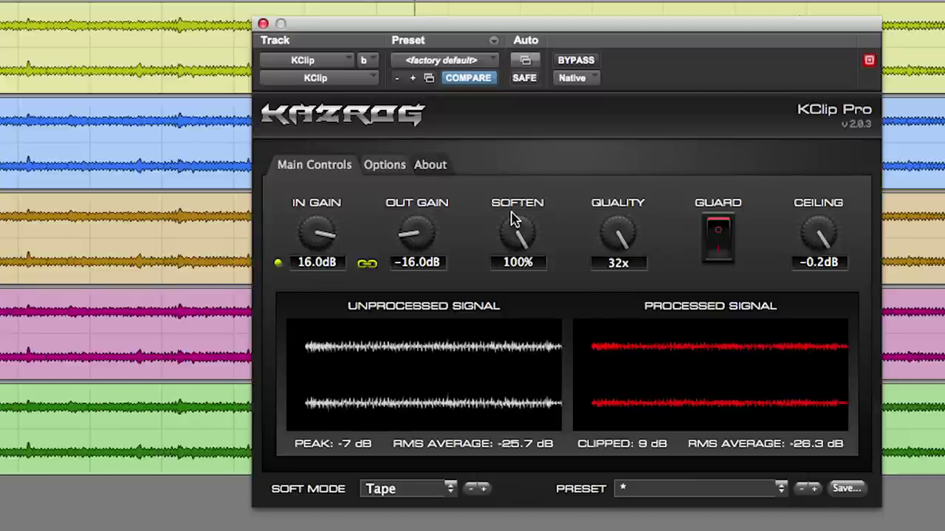
left_click_drag(514, 219, 512, 266)
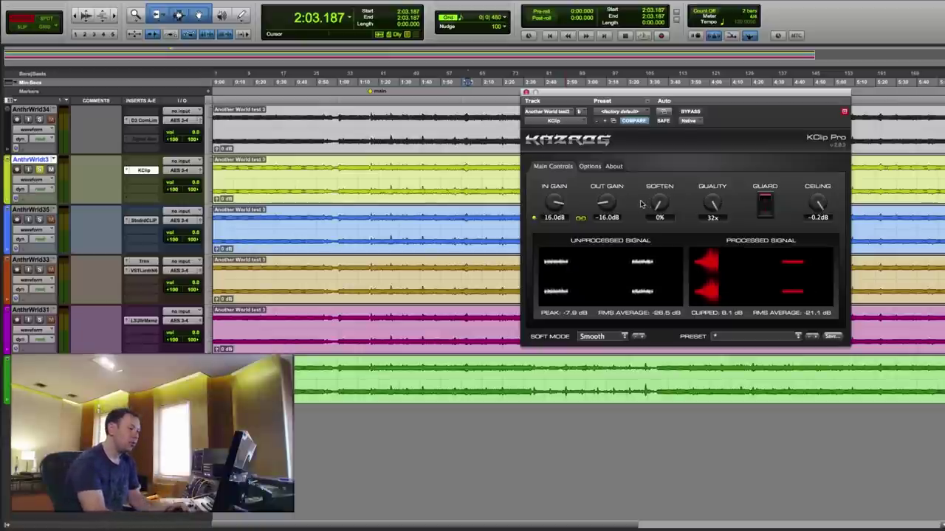
left_click_drag(626, 96, 629, 97)
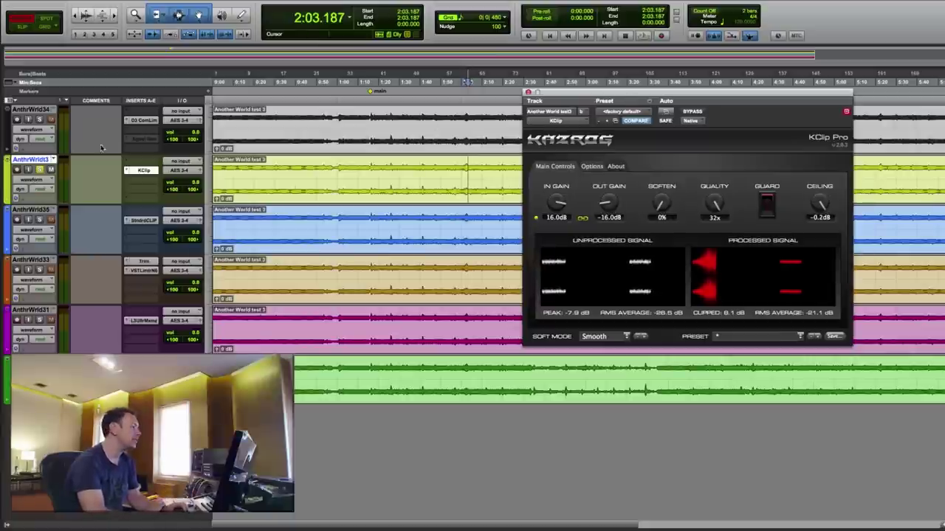
- Move the solo to the blue AnthrWrld35 track and open its StandardCLIP insert
left_click(40, 220)
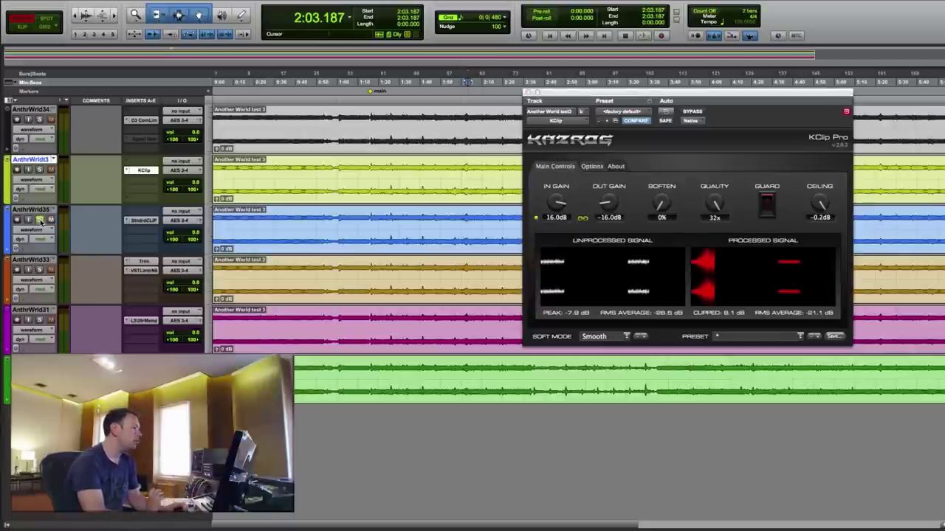
left_click(141, 221)
left_click_drag(590, 100, 573, 80)
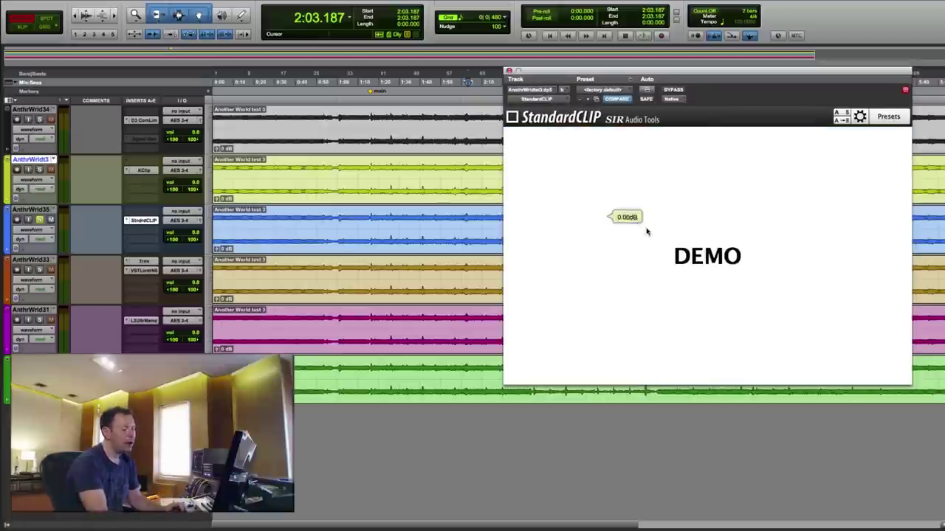
mouse_move(847, 224)
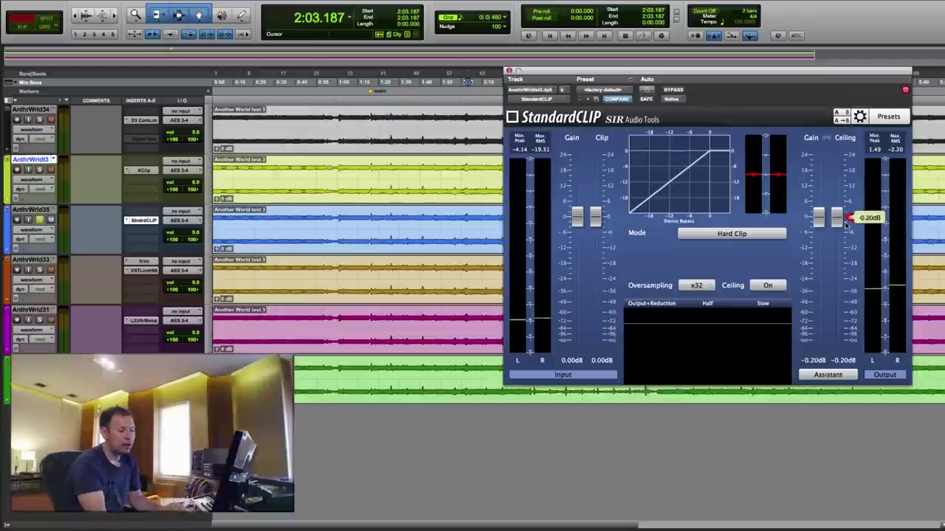
left_click_drag(712, 74, 708, 77)
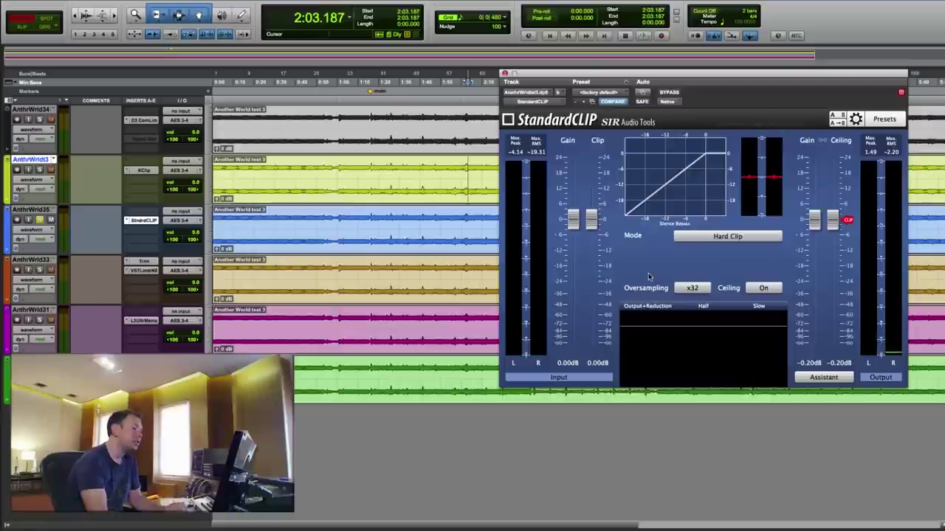
- Start playback and lower StandardCLIP's Clip threshold to -16.00 dB
mouse_move(580, 238)
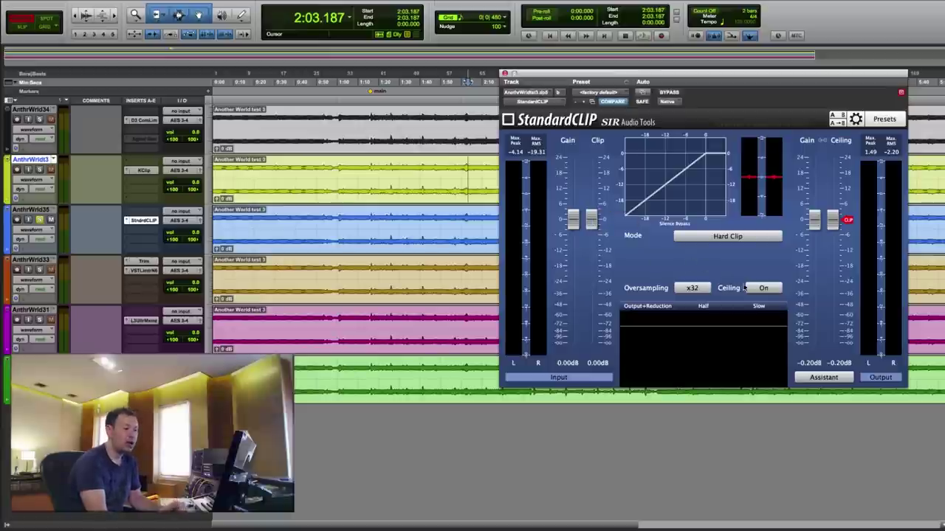
mouse_move(832, 228)
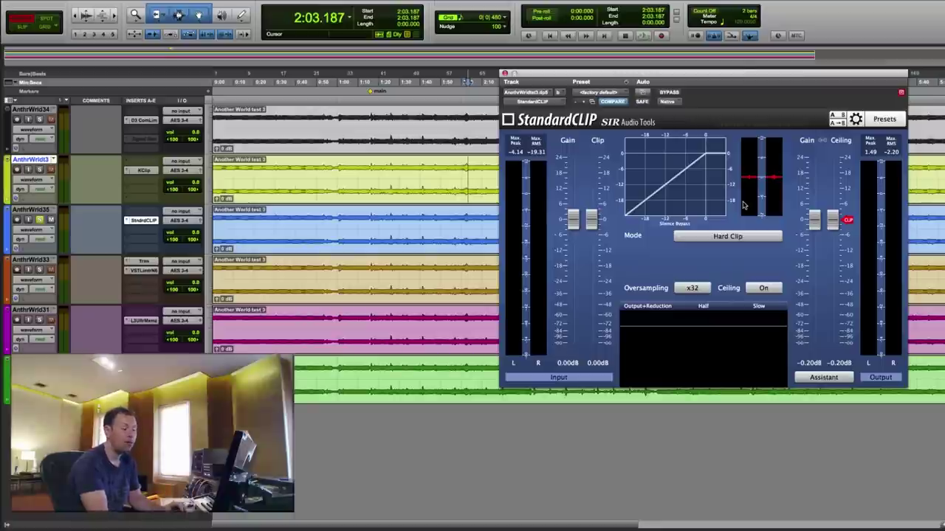
mouse_move(571, 224)
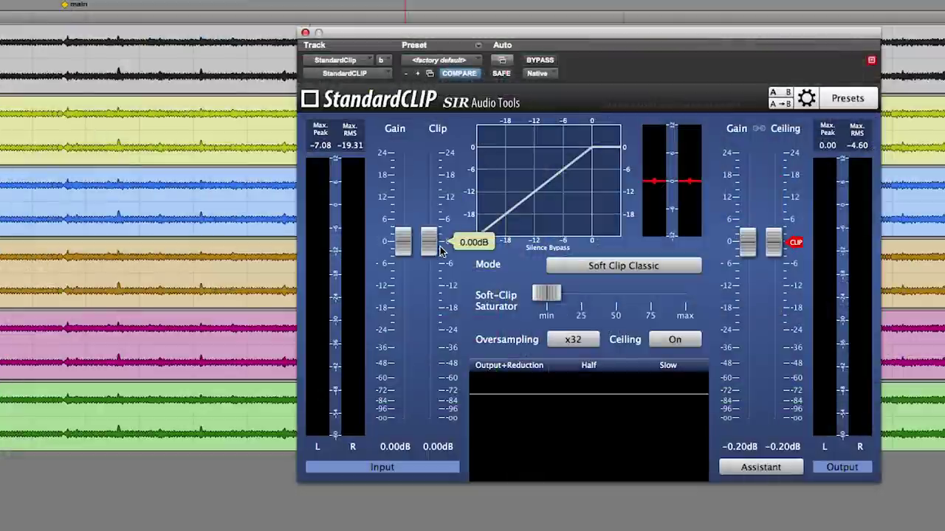
key("space")
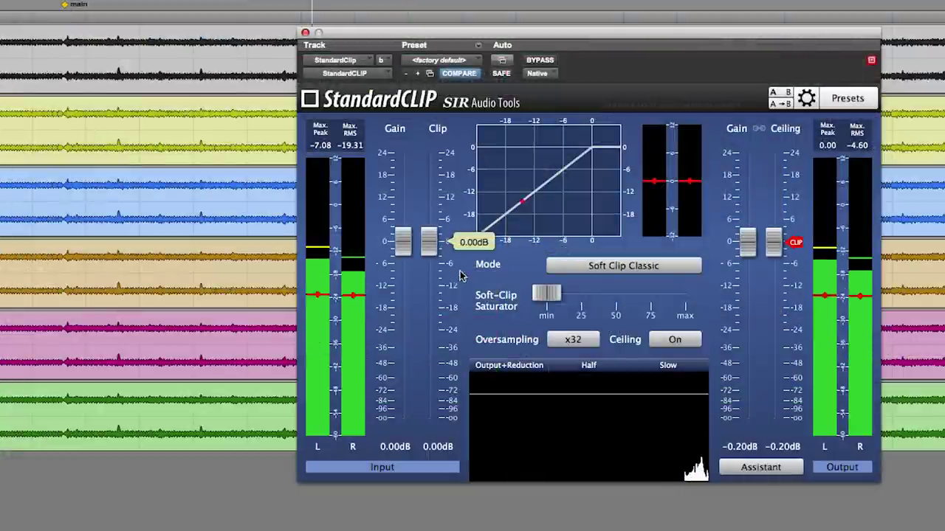
left_click_drag(430, 249, 432, 309)
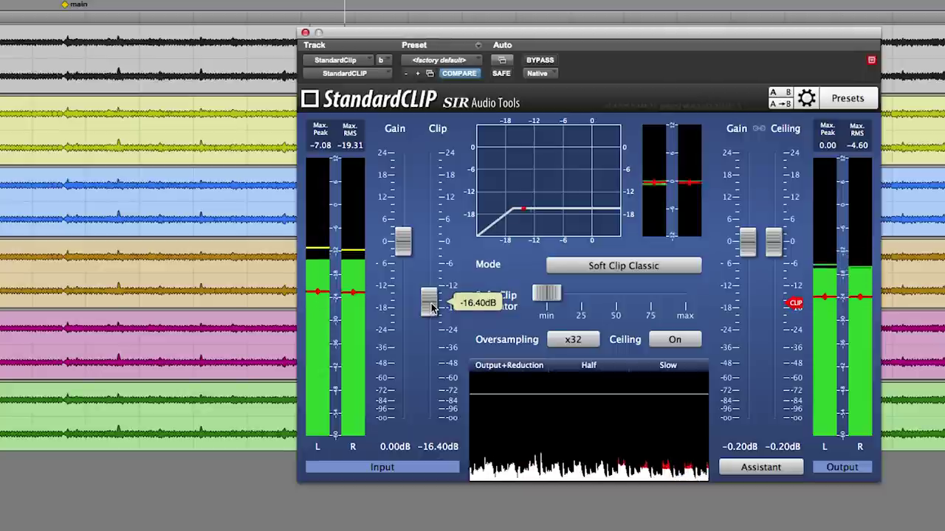
- Audition the Soft Clip Pro mode during playback and switch the clipping mode to Hard Clip
mouse_move(547, 296)
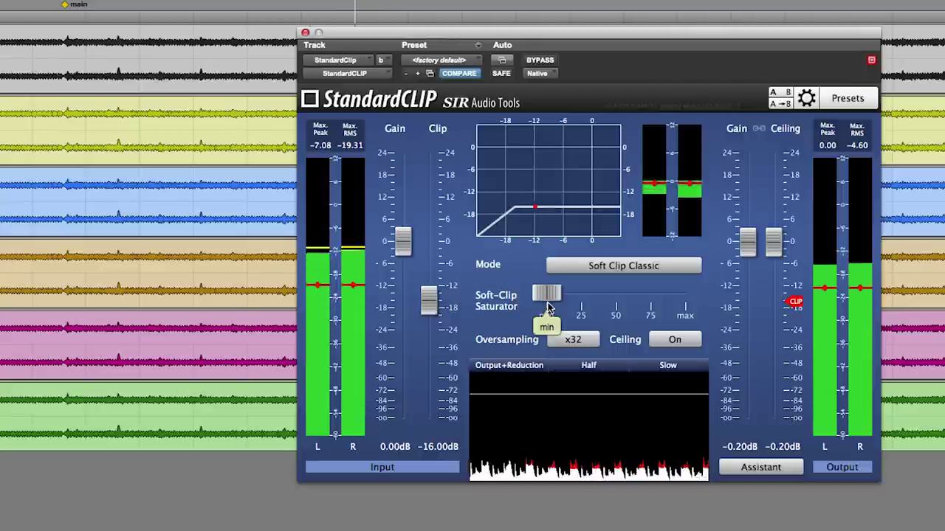
left_click(581, 267)
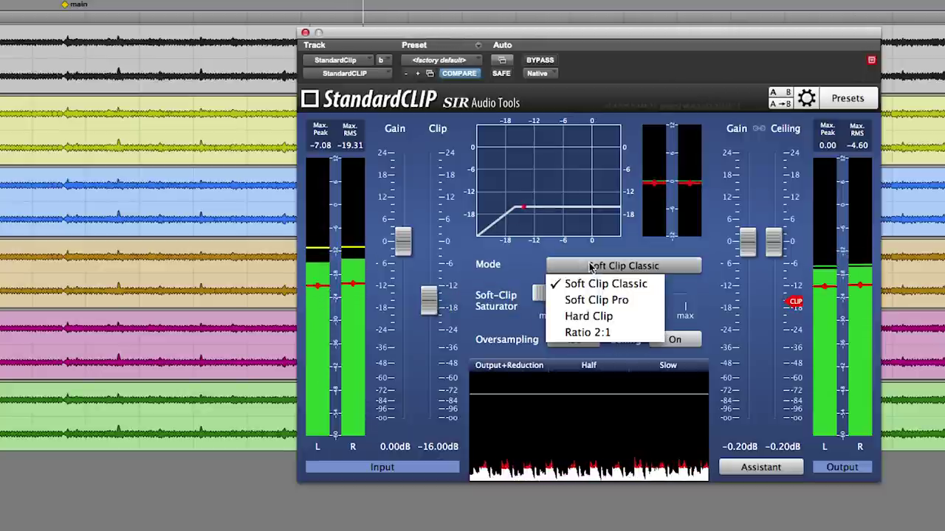
left_click(592, 300)
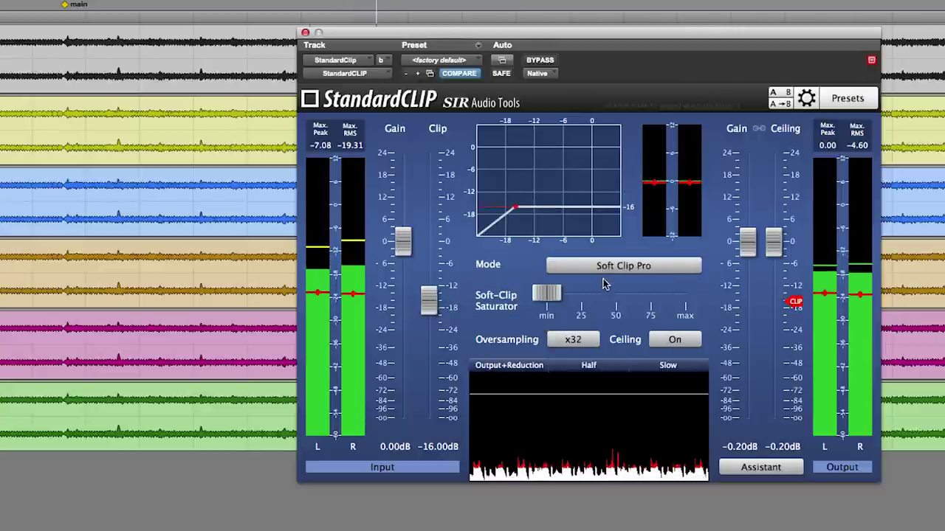
left_click(607, 270)
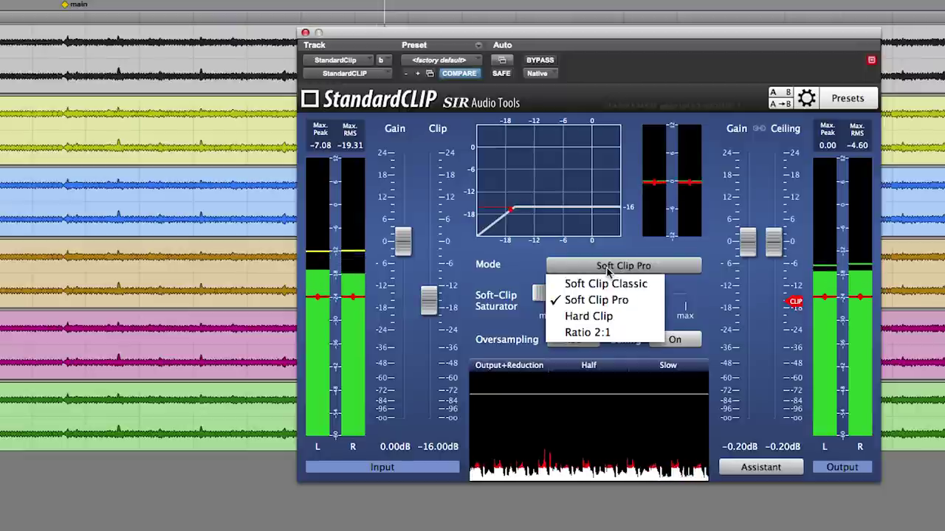
left_click(590, 315)
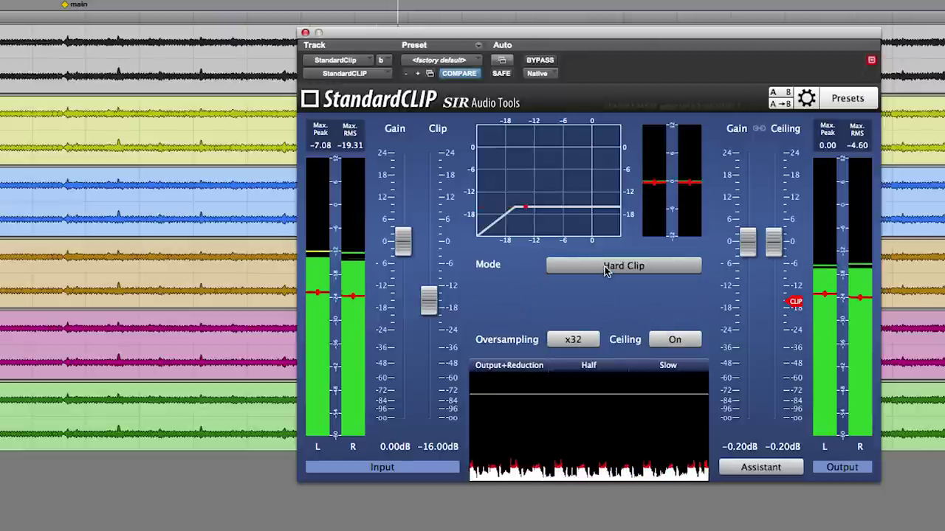
- Audition StandardCLIP's Ratio 2:1 and Soft Clip Classic modes during playback, keeping the Soft-Clip Saturator at min
left_click(605, 270)
left_click(603, 335)
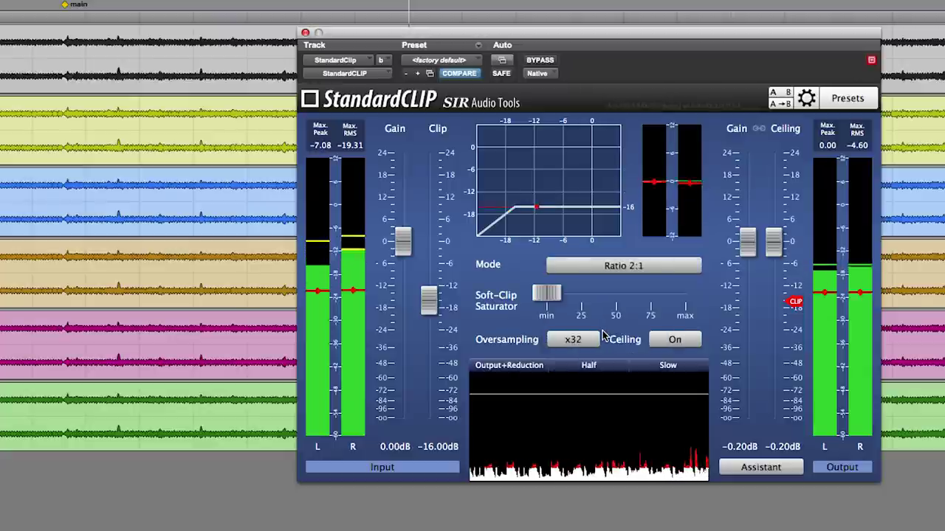
left_click(612, 272)
left_click(613, 283)
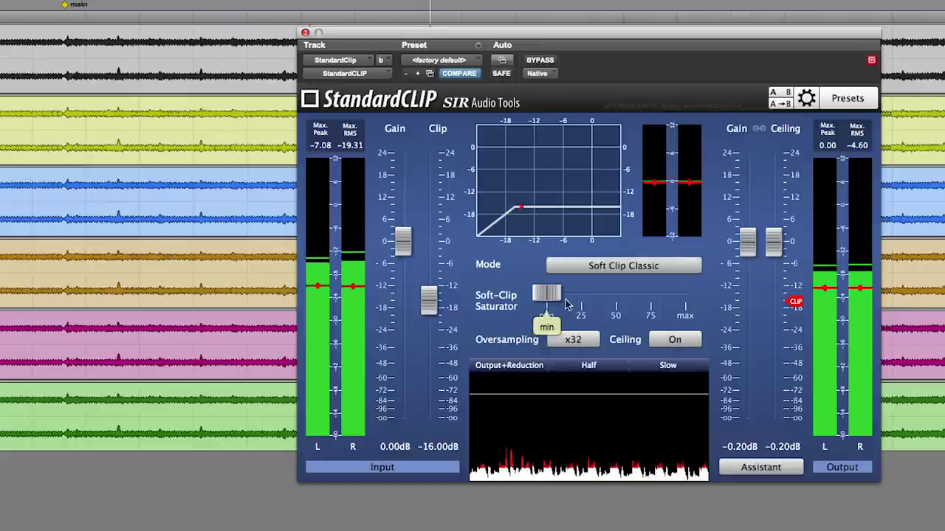
mouse_move(552, 296)
left_mouse_down()
mouse_move(621, 306)
mouse_move(682, 297)
mouse_move(545, 299)
left_mouse_up()
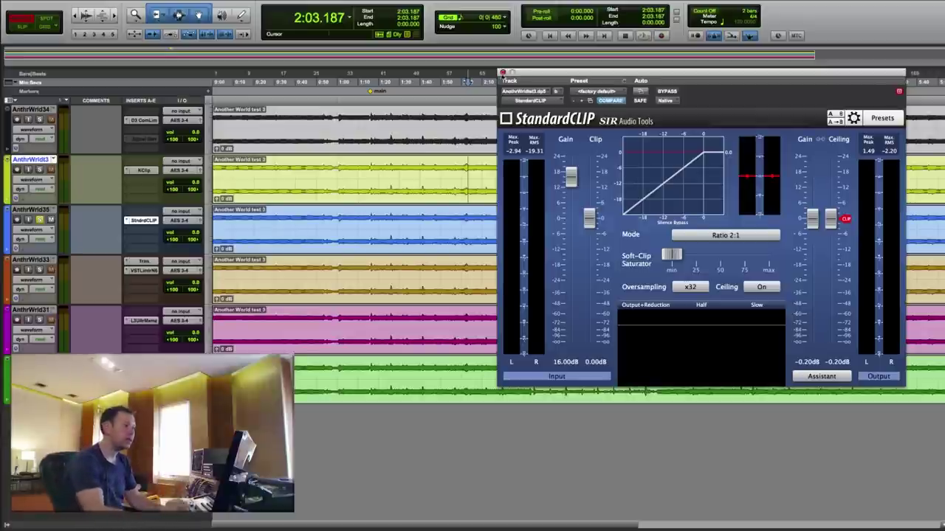
- Close StandardCLIP, move the solo to the orange AnthrWrld33 track, and open its VST Limiter No6 insert fully in view
left_click(503, 73)
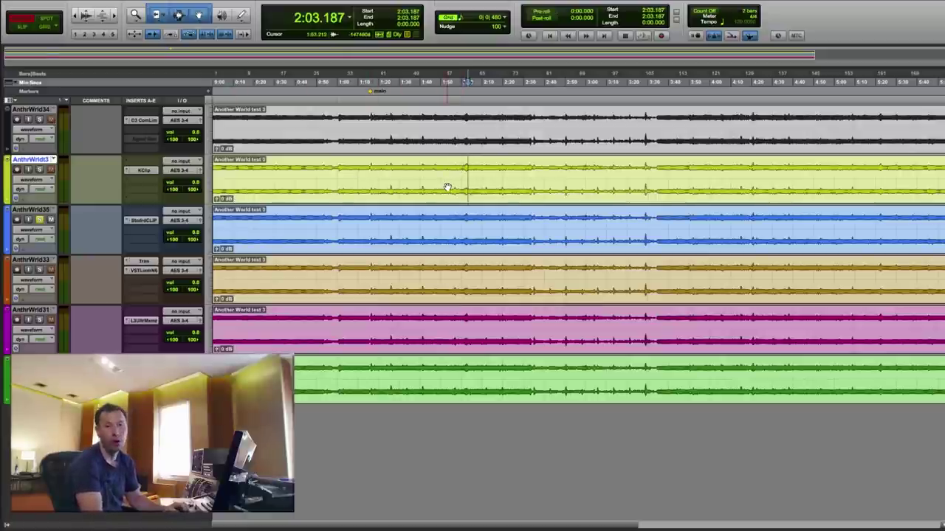
left_click(34, 260)
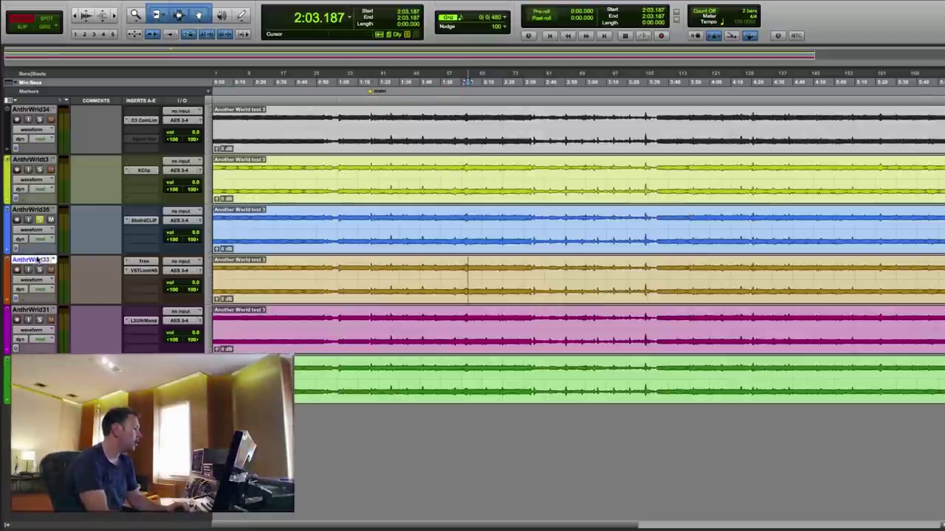
left_click(40, 269)
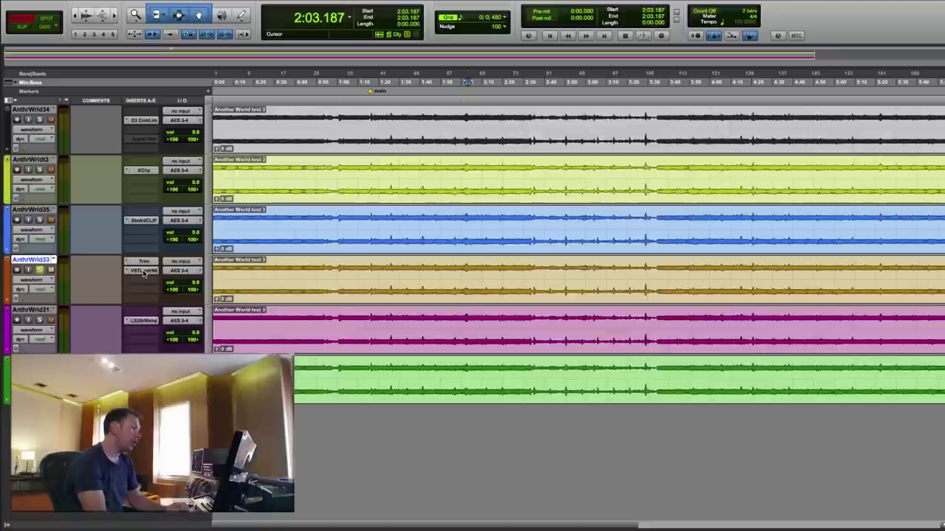
left_click(144, 272)
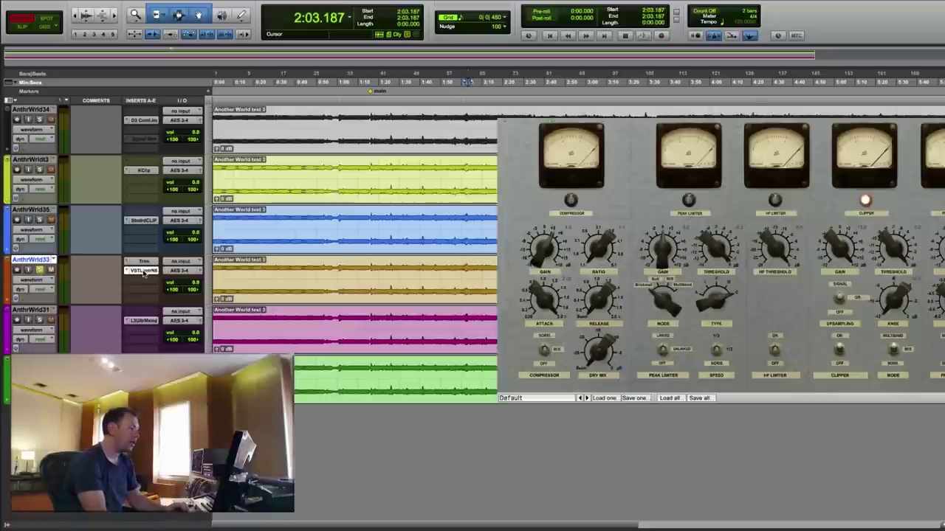
left_click_drag(565, 73, 472, 73)
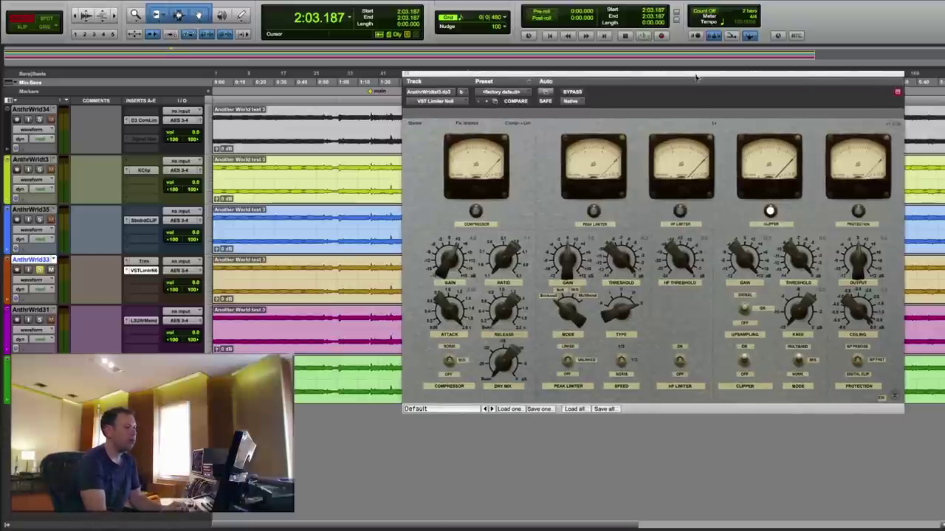
left_click_drag(696, 76, 705, 74)
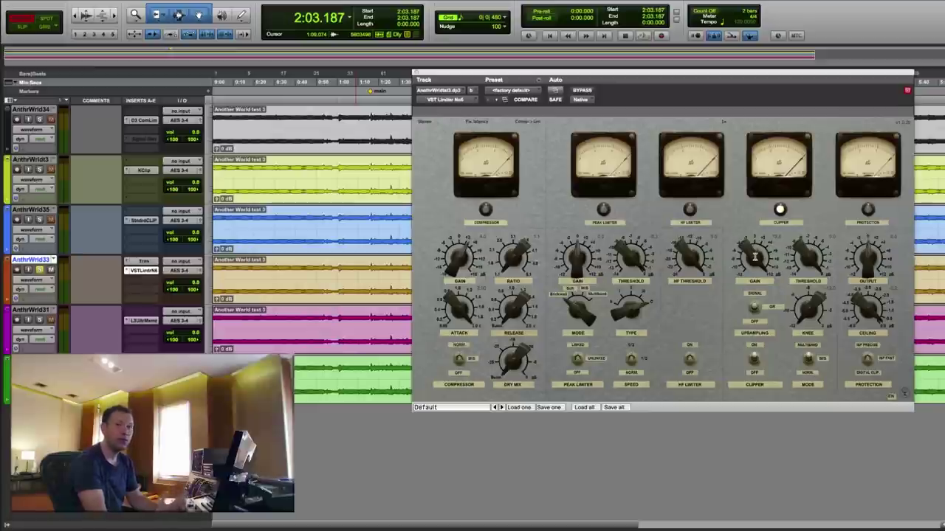
- Inspect the gain setting of the Trim insert ahead of Limiter No6 and close its window
left_click(141, 261)
left_click(354, 96)
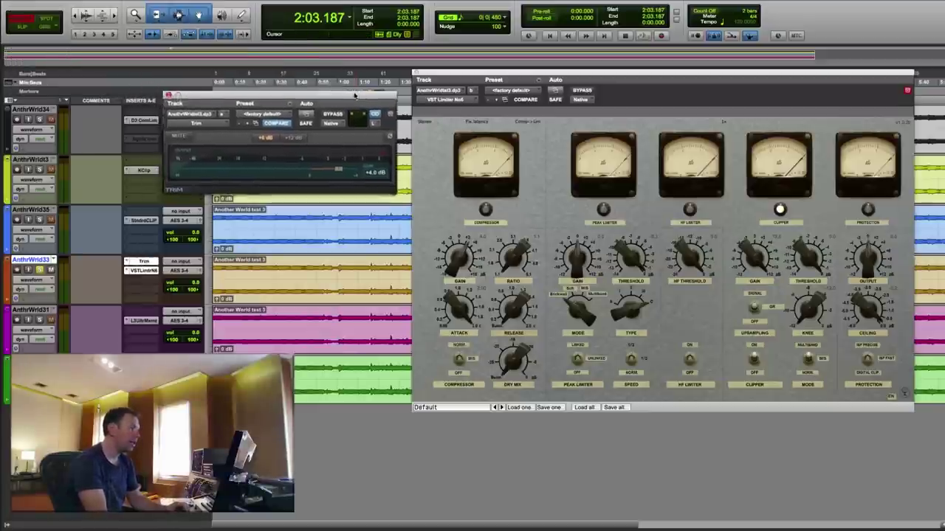
left_click_drag(355, 96, 366, 107)
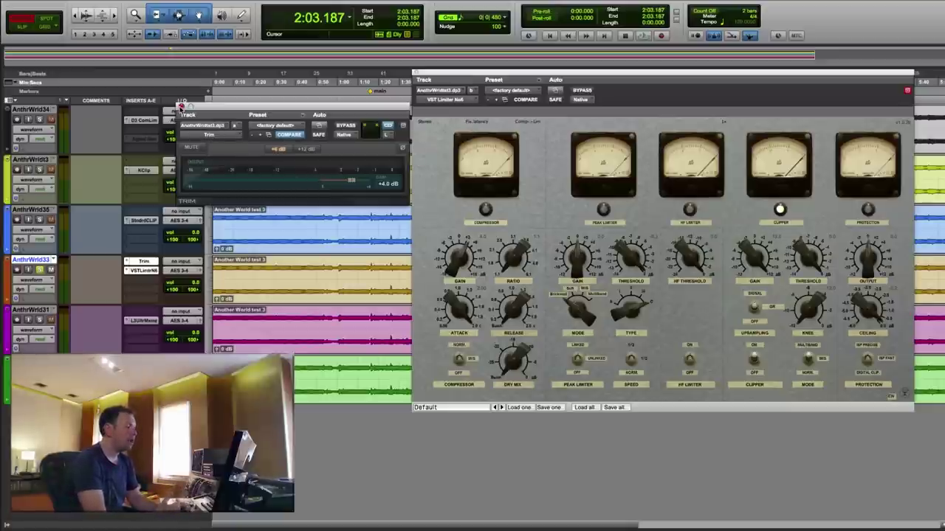
left_click(181, 107)
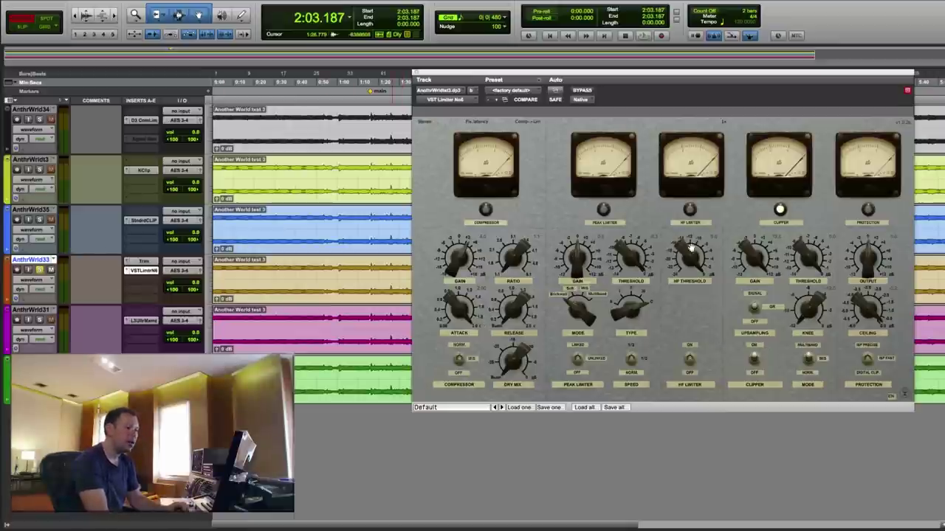
- Adjust Limiter No6's Clipper gain through -4.2 dB and up to 12.0 dB during playback
left_click_drag(755, 257, 755, 276)
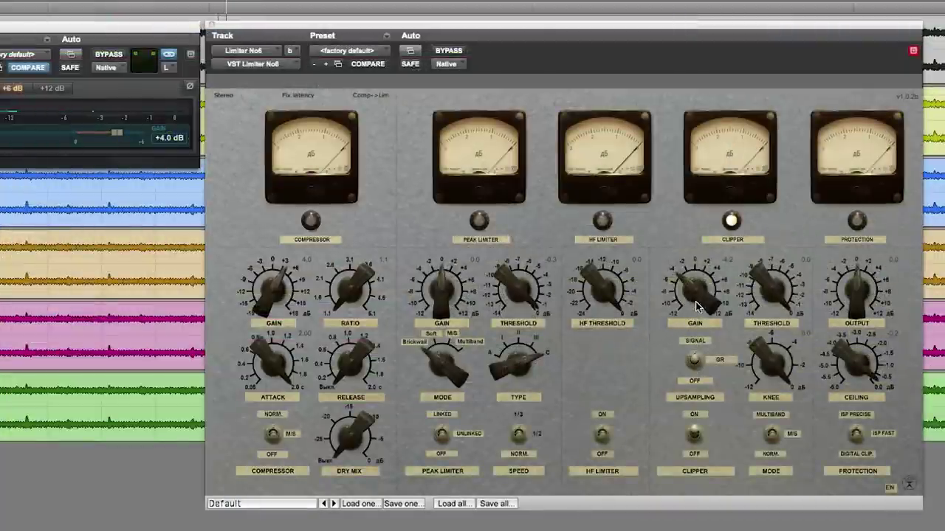
left_click_drag(698, 308, 698, 196)
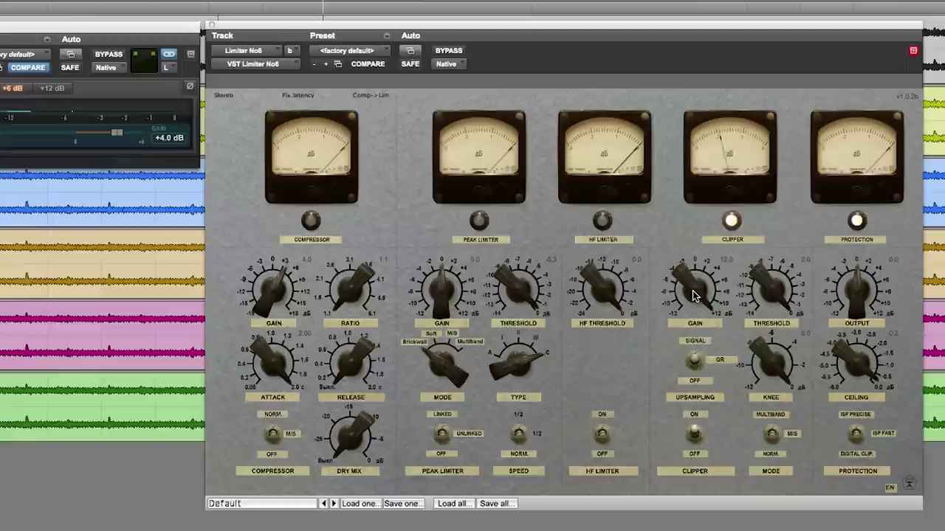
left_click_drag(694, 298, 696, 289)
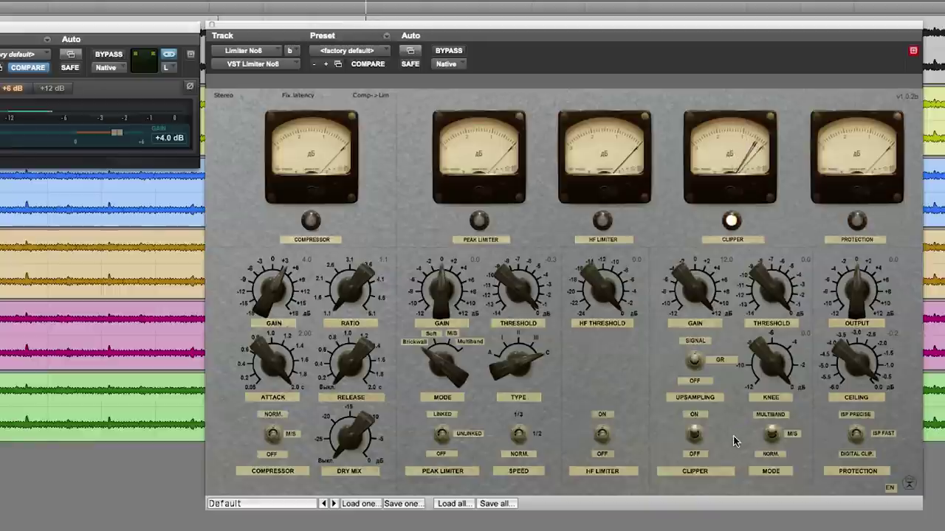
mouse_move(694, 371)
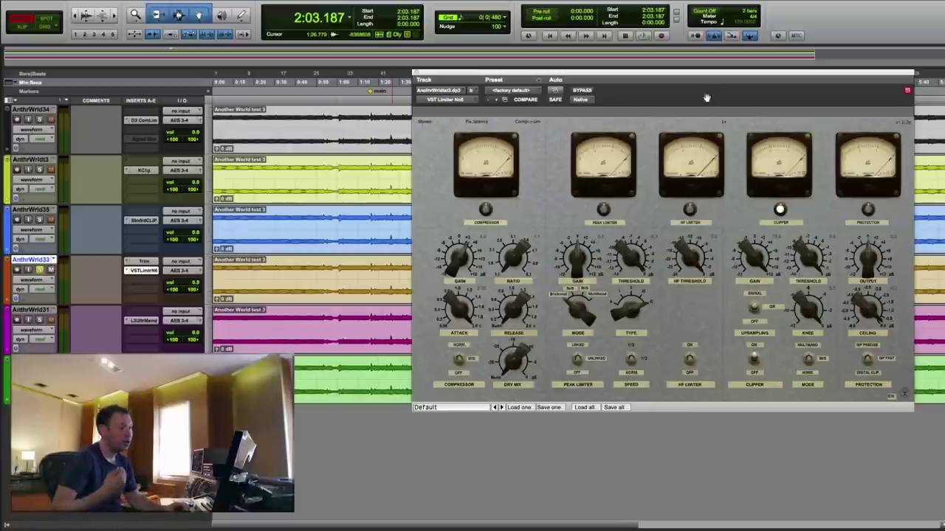
- Close Limiter No6, move the solo to the magenta AnthrWrld31 track, and open its L3 UltraMaximizer insert
left_click_drag(706, 77, 705, 74)
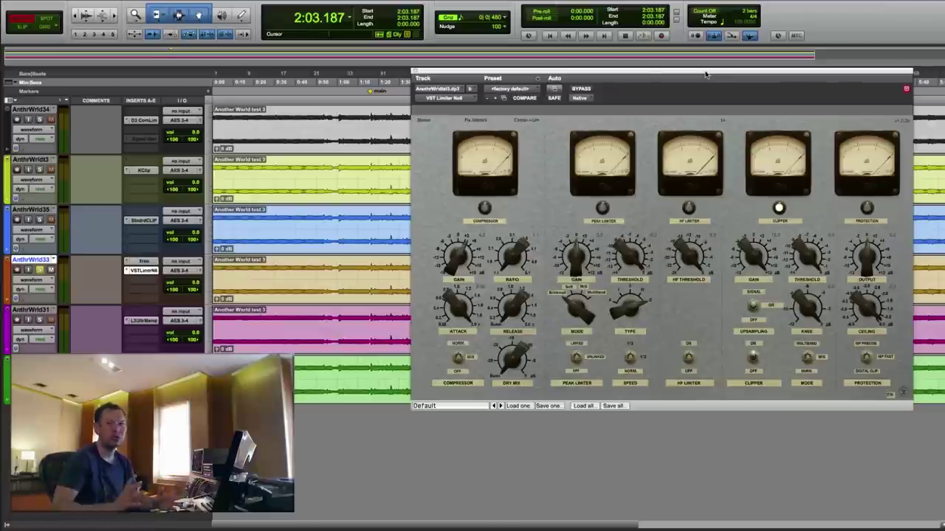
left_click(414, 71)
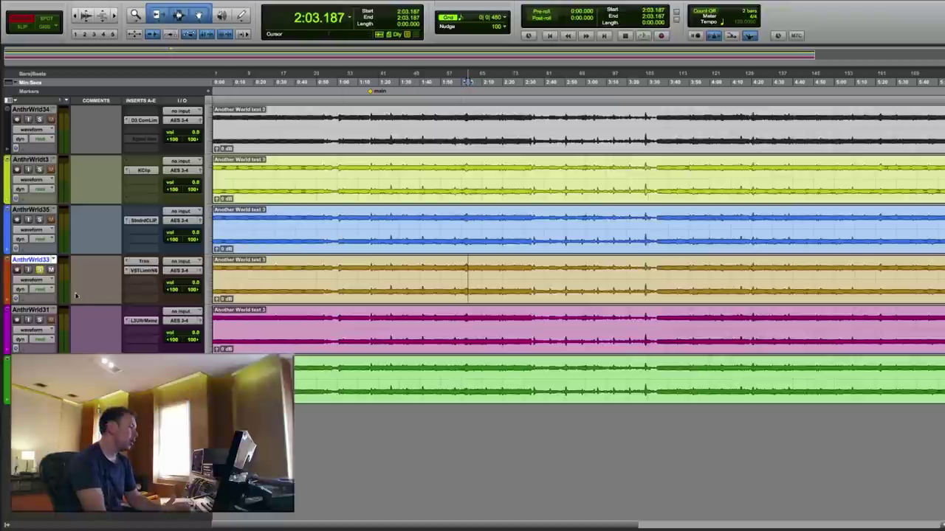
left_click(41, 320)
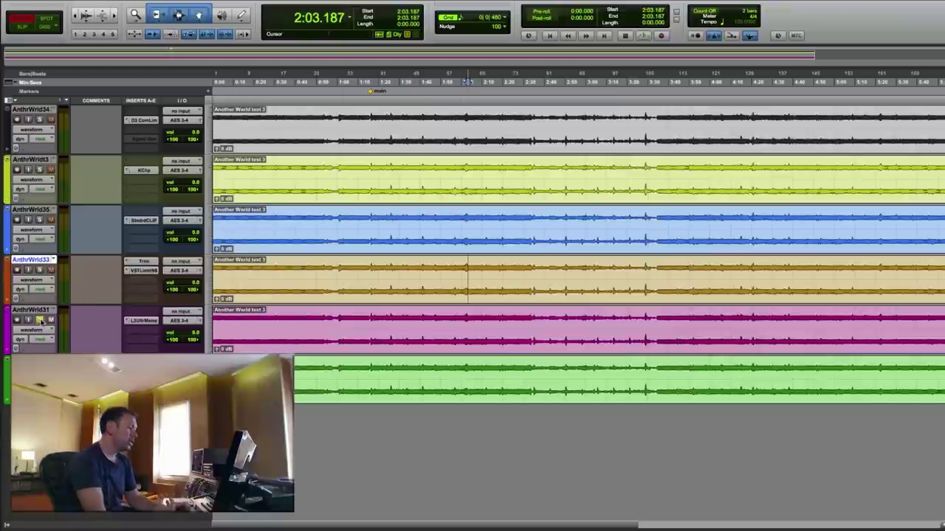
left_click(142, 321)
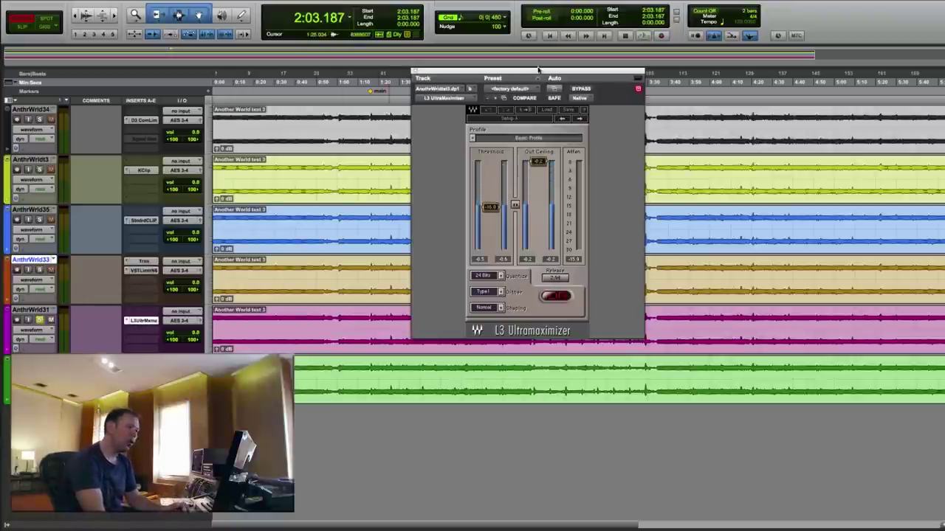
- Reposition the L3 UltraMaximizer window and raise its threshold to -0.2 dB
left_click_drag(544, 74, 605, 94)
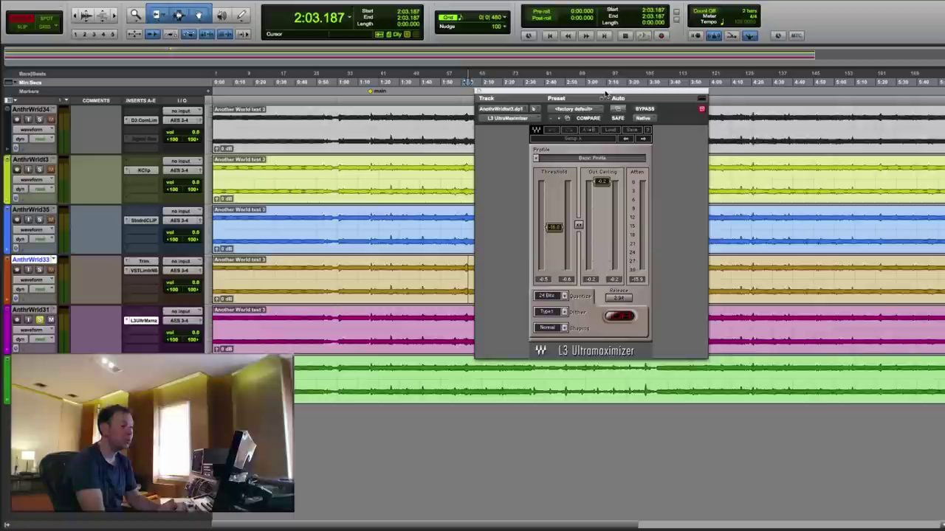
left_click_drag(606, 92, 605, 93)
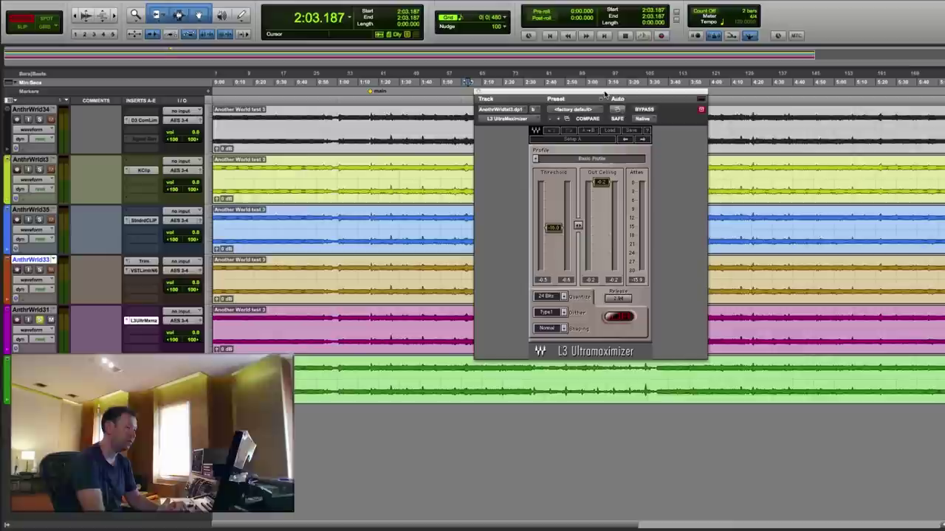
left_click_drag(604, 94, 604, 96)
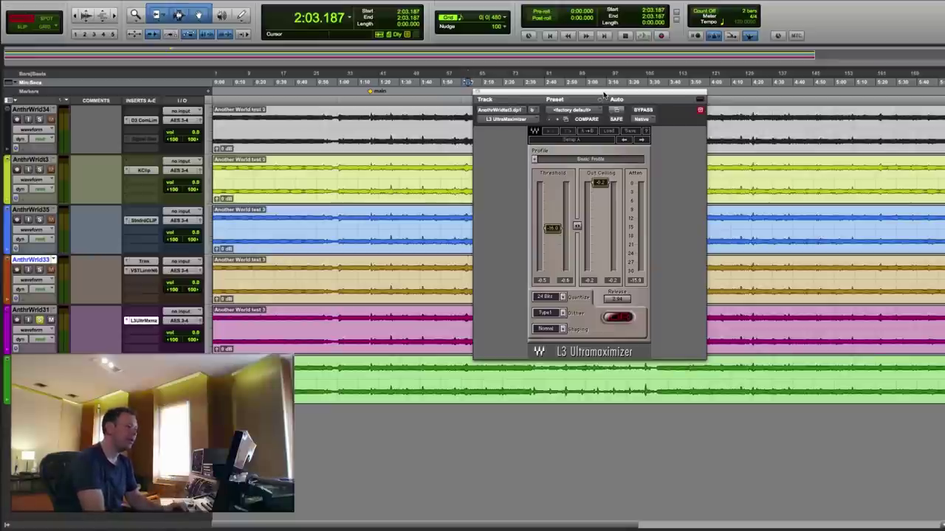
left_click_drag(552, 232, 552, 186)
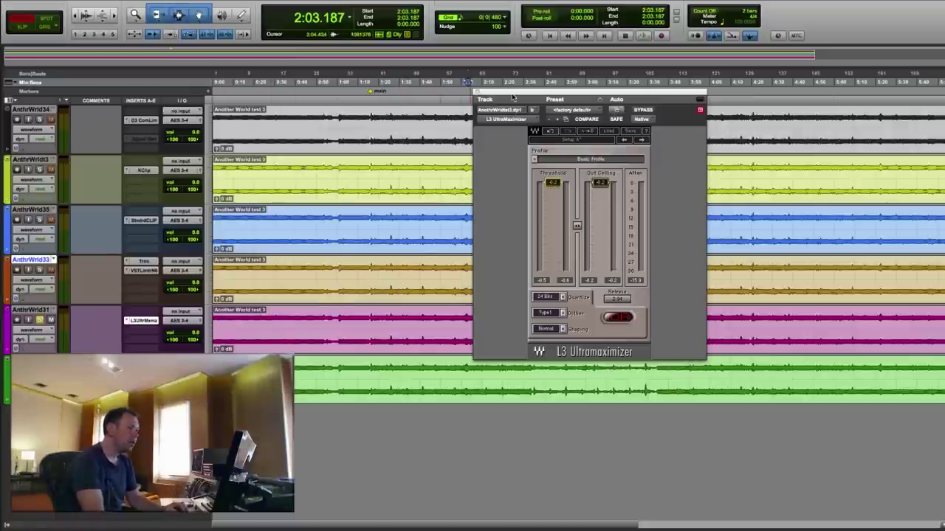
left_click_drag(509, 96, 470, 95)
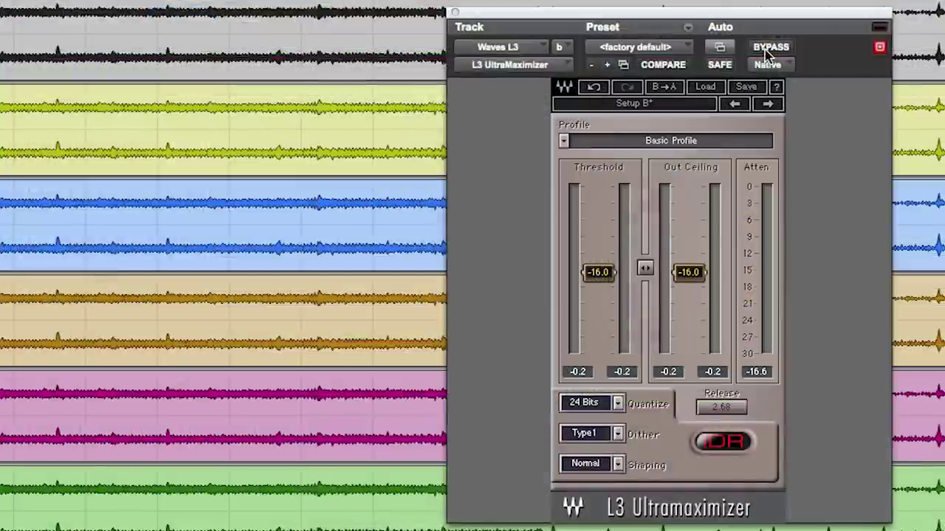
- Compare the L3 bypassed and active during playback, and audition a release of 0.16 before returning it to 2.68
left_click(599, 110)
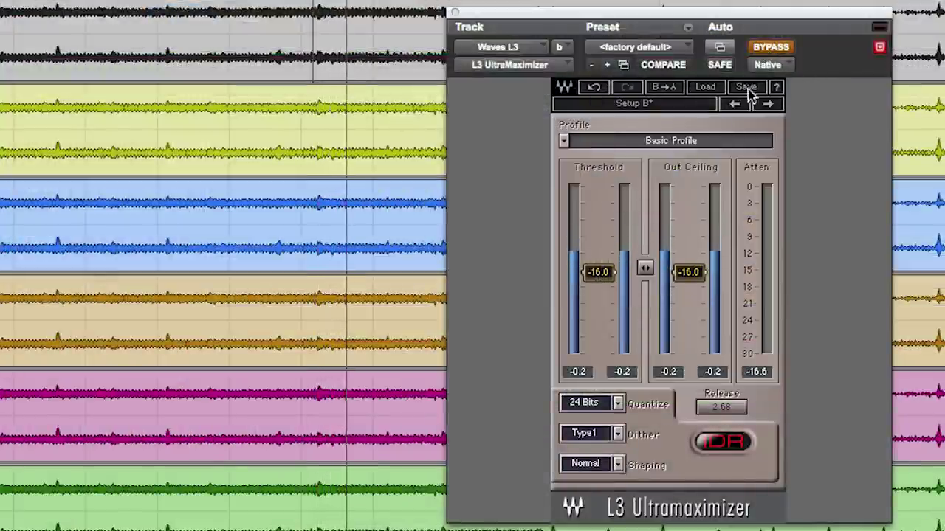
left_click(781, 49)
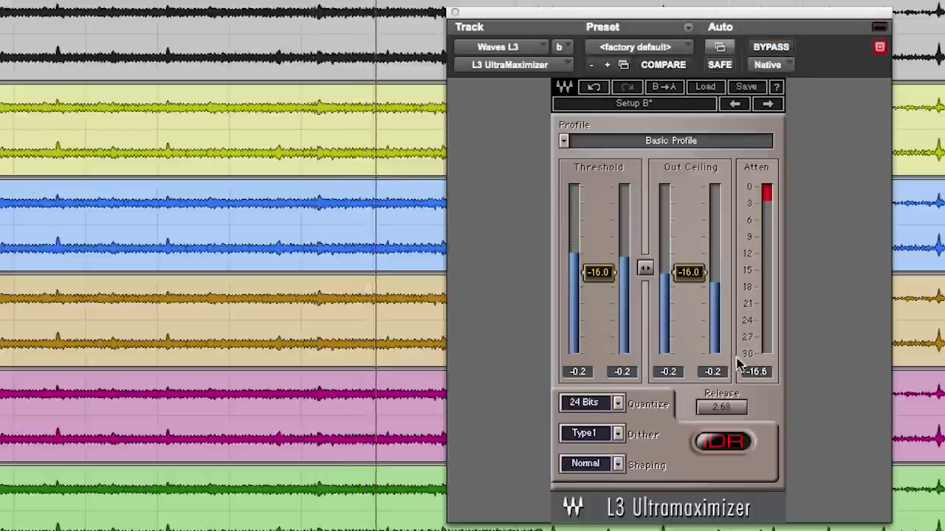
left_click_drag(721, 407, 721, 451)
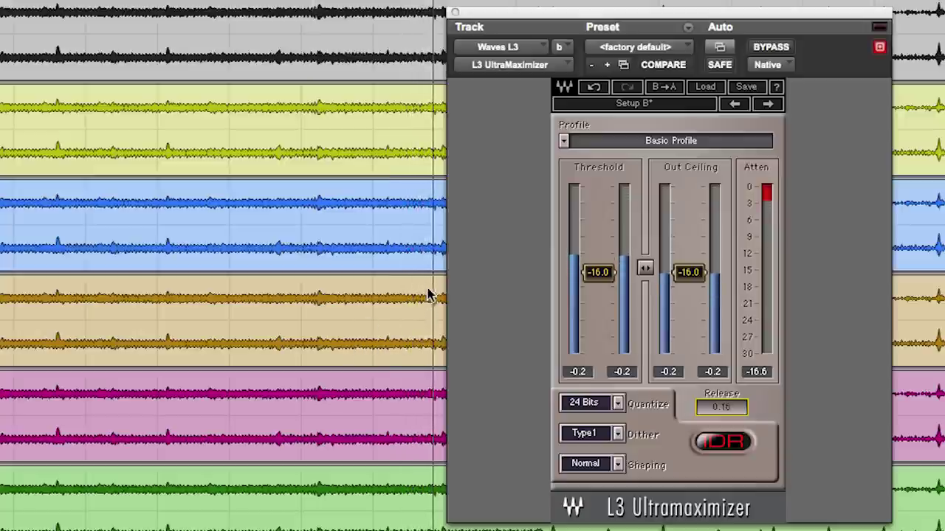
left_click_drag(426, 296, 436, 38)
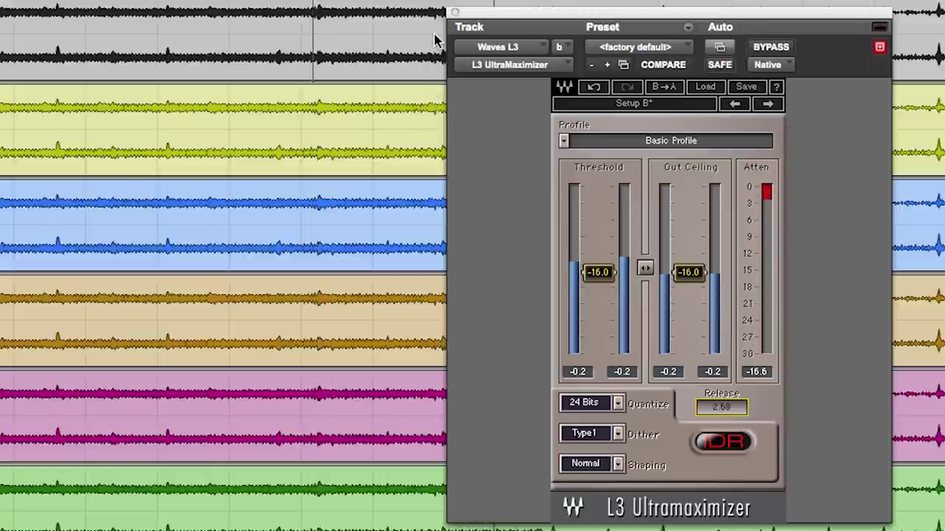
- Toggle the L3's bypass repeatedly during playback to compare the processed and unprocessed mix, ending with it bypassed
left_click(771, 48)
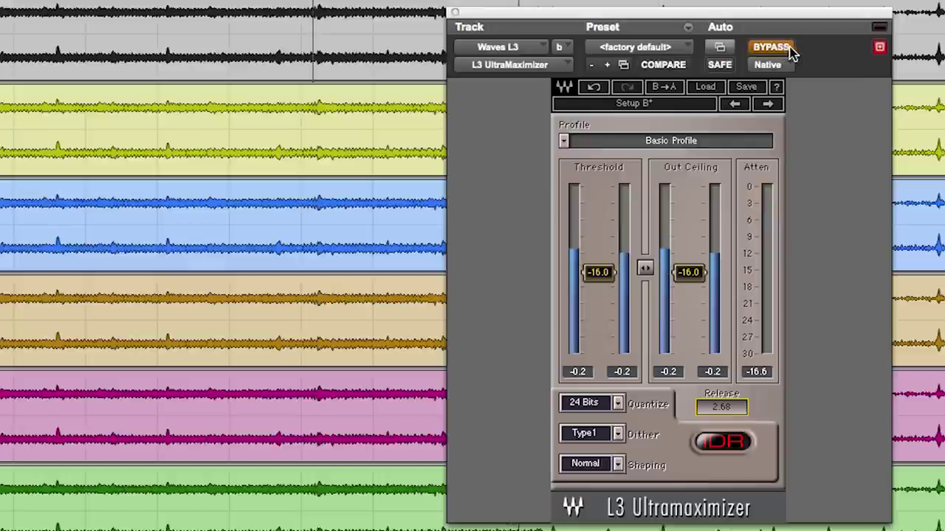
left_click(786, 48)
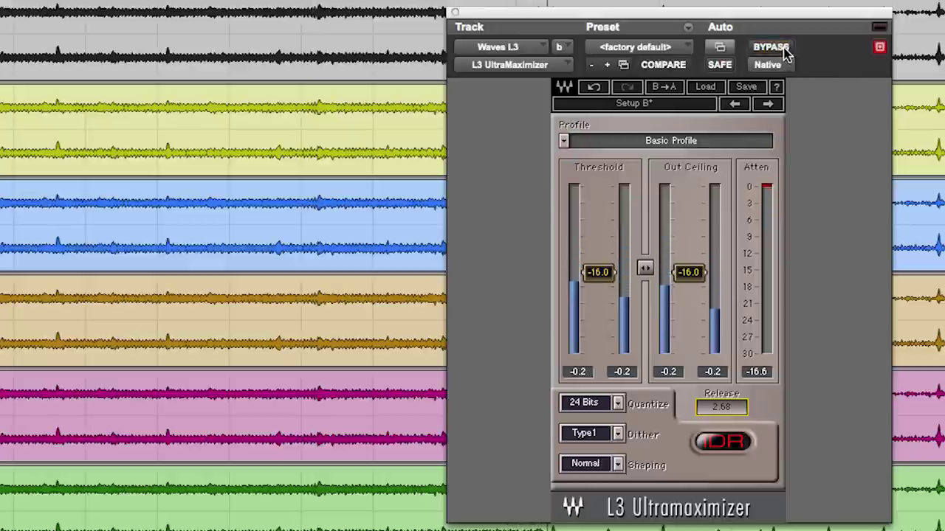
left_click_drag(804, 22, 838, 24)
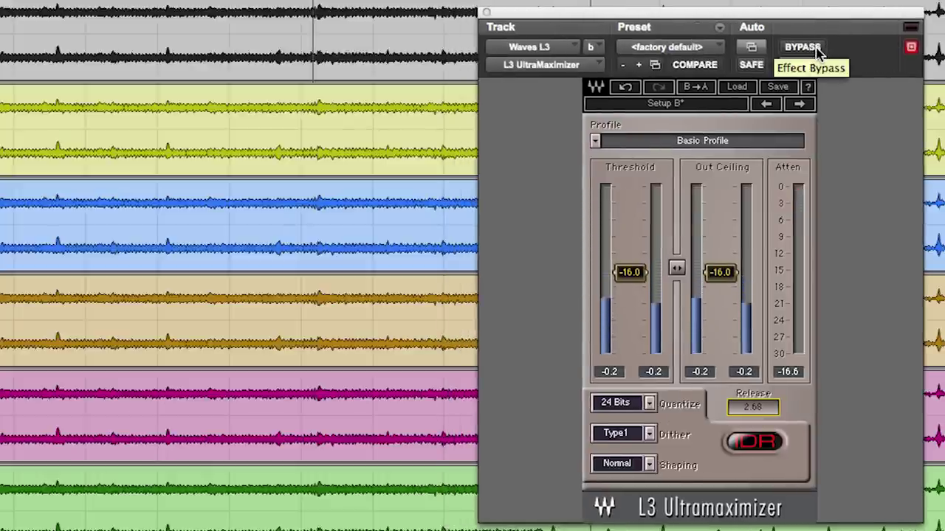
left_click(812, 47)
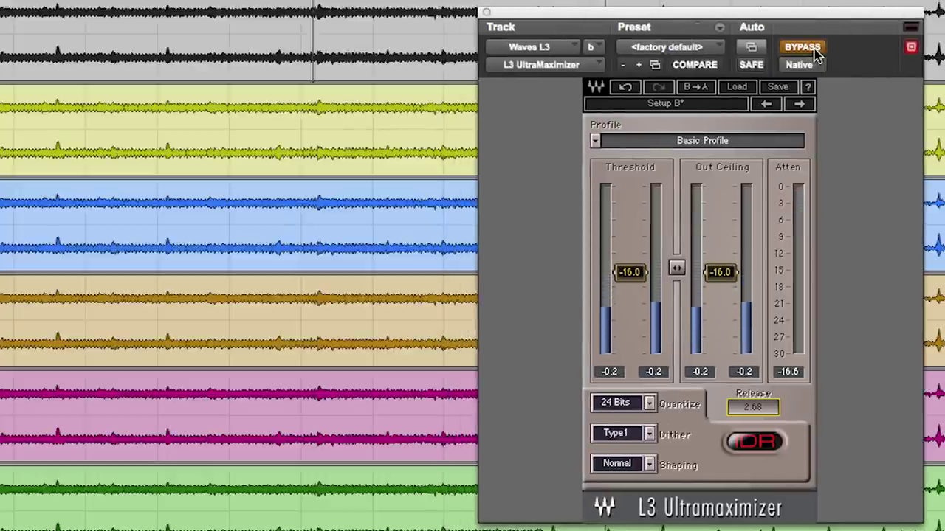
left_click(817, 50)
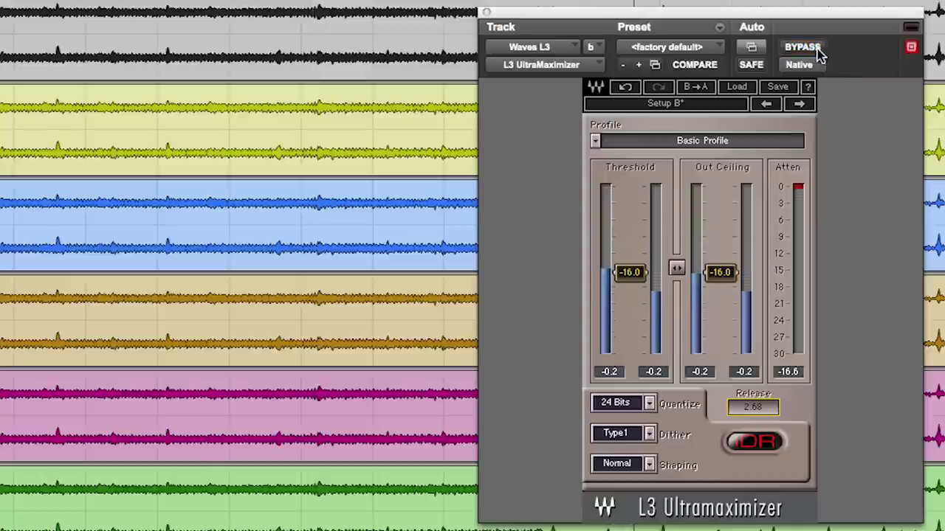
left_click(819, 51)
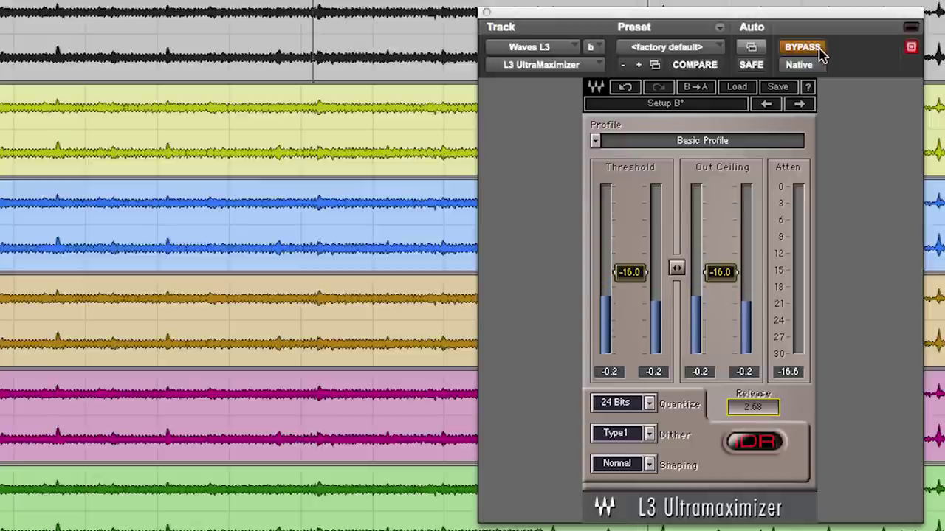
- Re-enable the L3 UltraMaximizer and compare it against bypass once more at matched -16.0 threshold and output ceiling
left_click(818, 50)
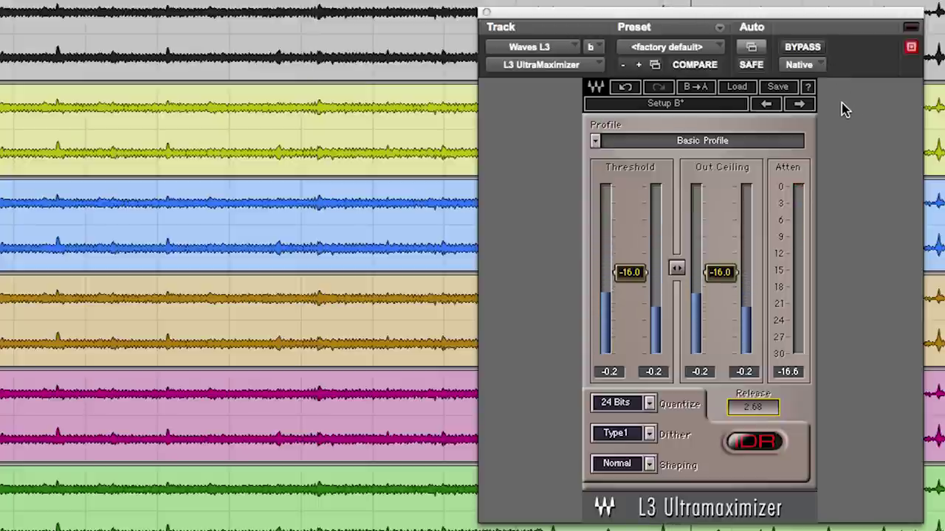
left_click(811, 49)
left_click(812, 50)
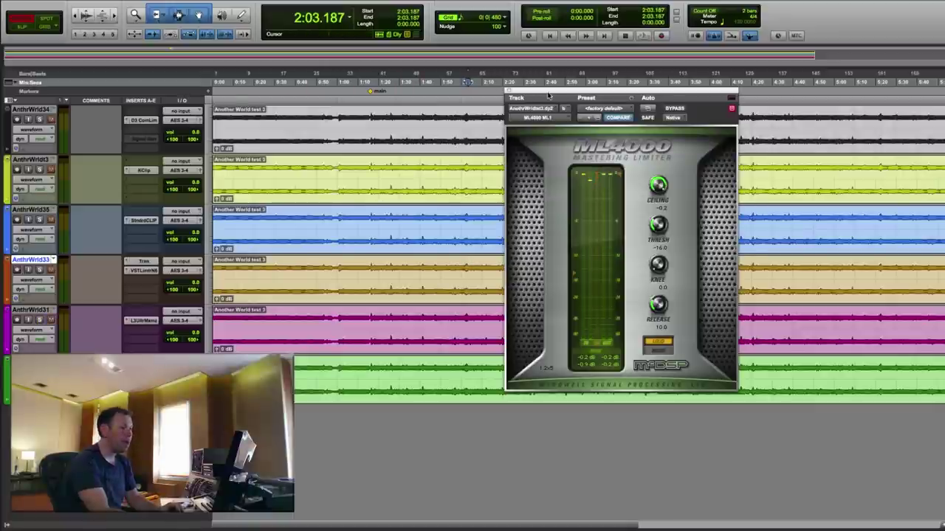
- Reposition the ML4000 window, start playback, and set the limiter's threshold to -16
left_click_drag(598, 156, 621, 150)
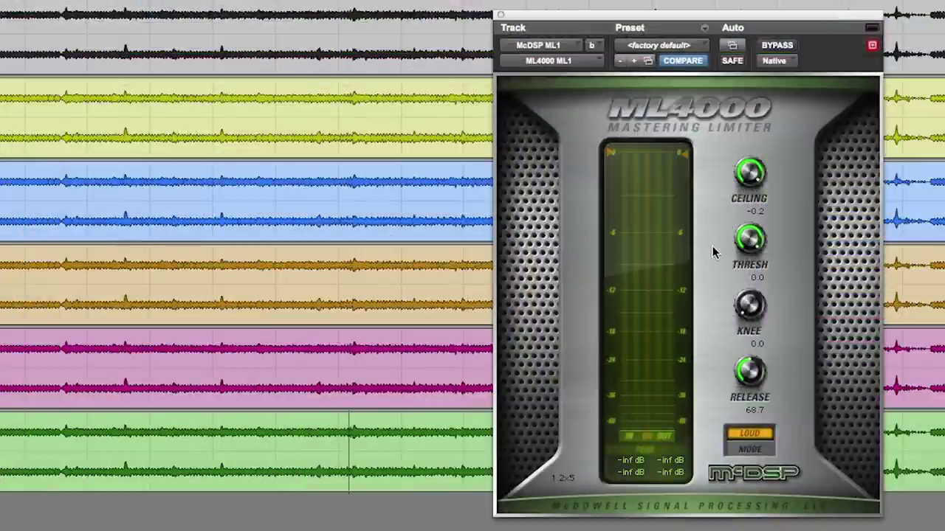
key("space")
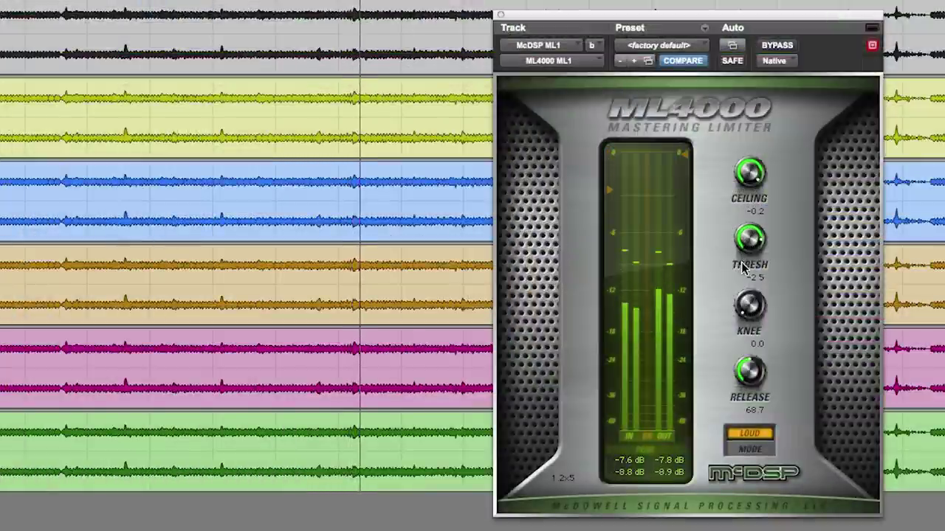
left_click_drag(743, 255, 729, 343)
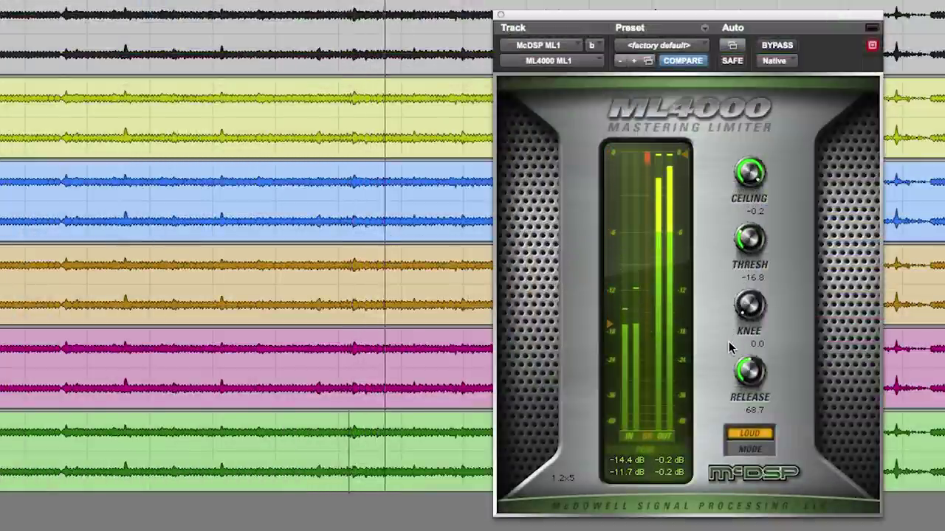
left_click(749, 278)
type("-16")
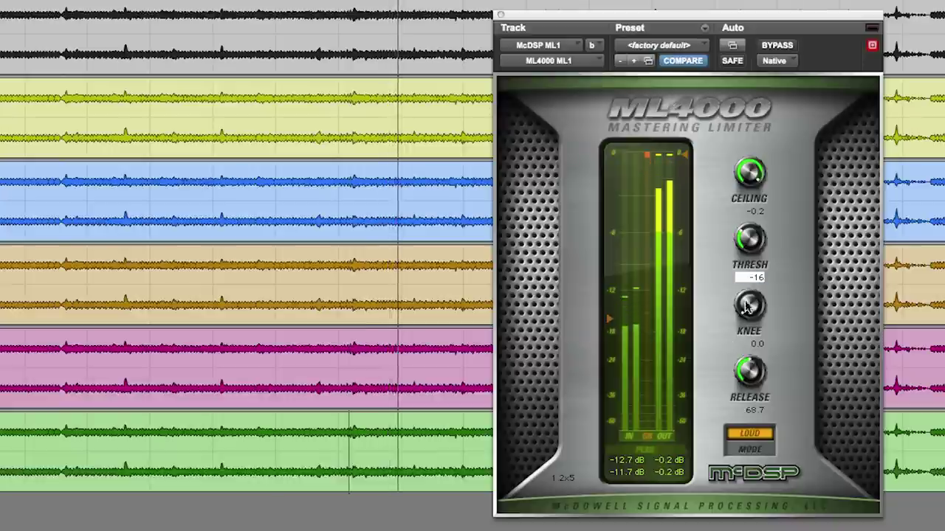
key("Return")
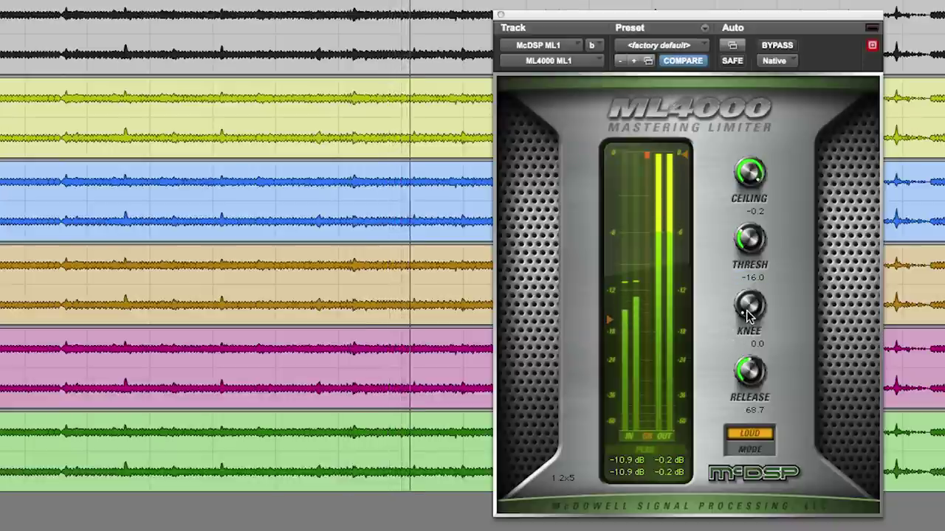
- Audition the ML4000's Clean mode with release values of 10 and 1
left_click(749, 433)
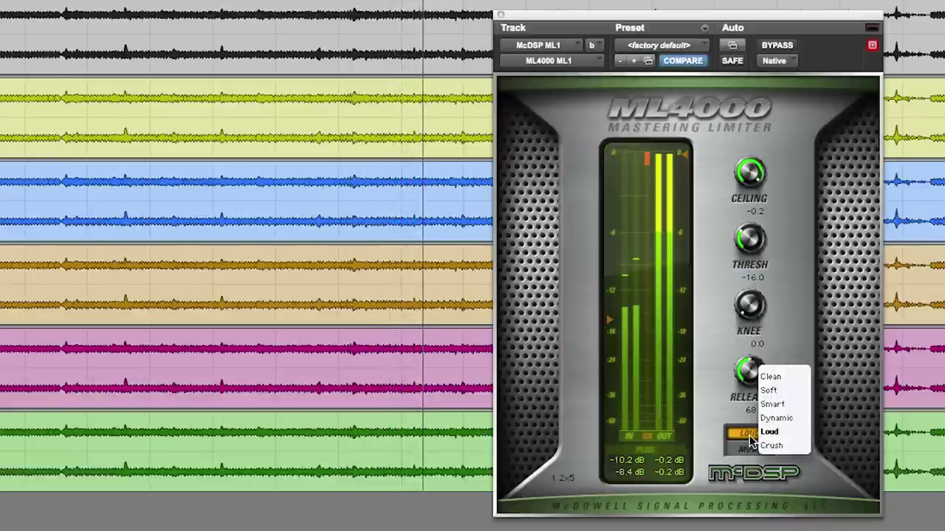
left_click(775, 373)
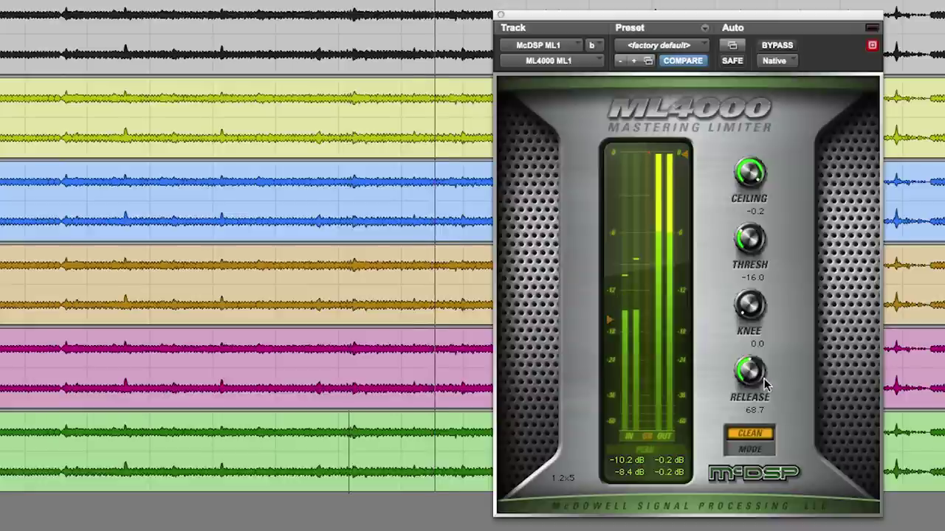
left_click(753, 410)
type("10")
key("Return")
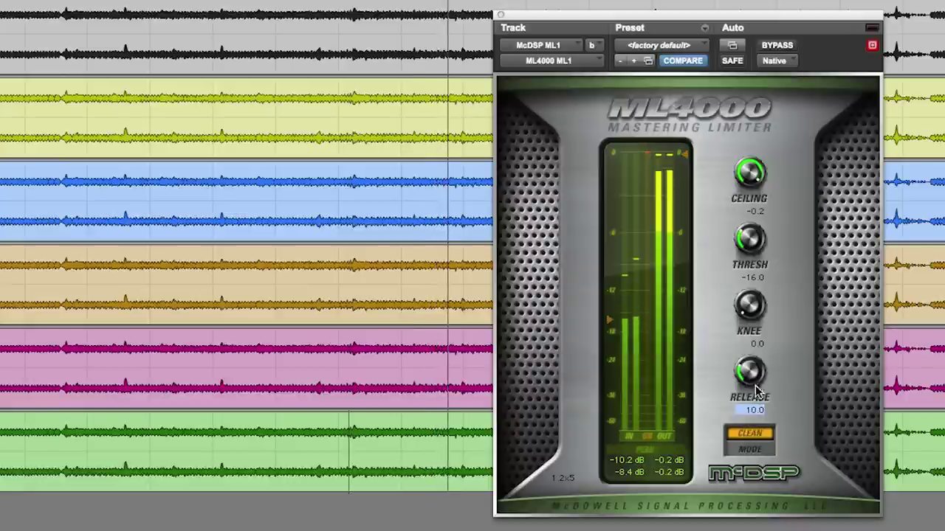
type("1")
key("Return")
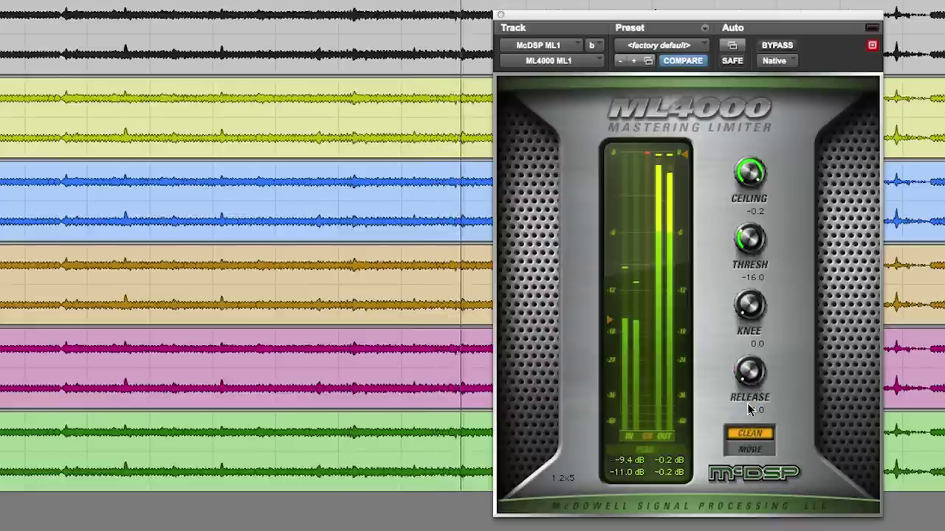
- Switch the ML4000 to Loud mode with a knee of 25.0 and a release of 14.7, and compare it with bypass
left_click(751, 438)
left_click(763, 485)
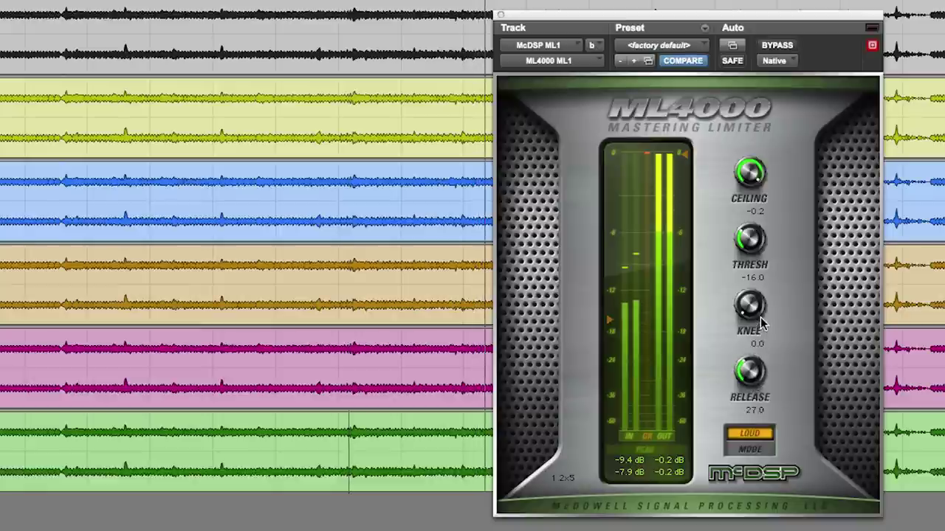
left_click_drag(759, 334, 769, 281)
left_click_drag(755, 369, 751, 395)
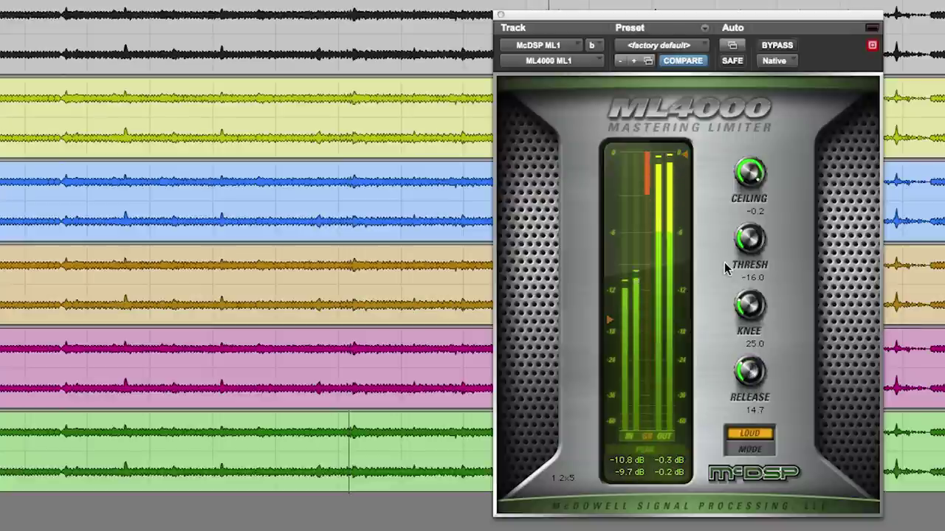
left_click(775, 46)
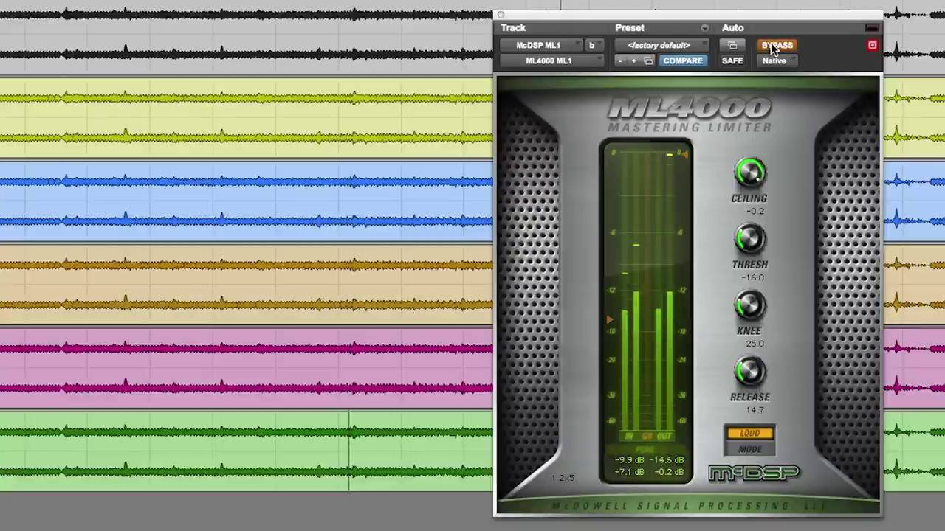
left_click(775, 46)
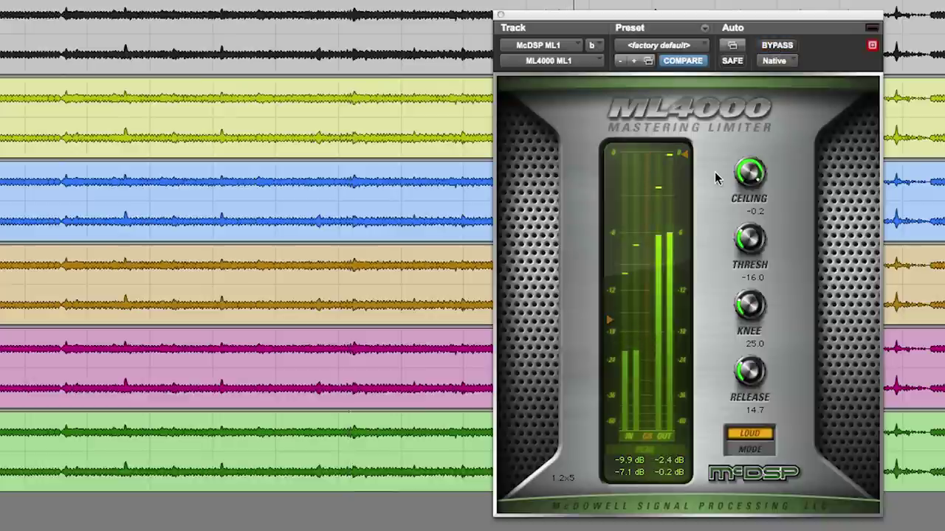
- Set the ML4000's ceiling to -16 and compare the limited signal with the bypassed one
left_click(753, 211)
type("-16")
key("Return")
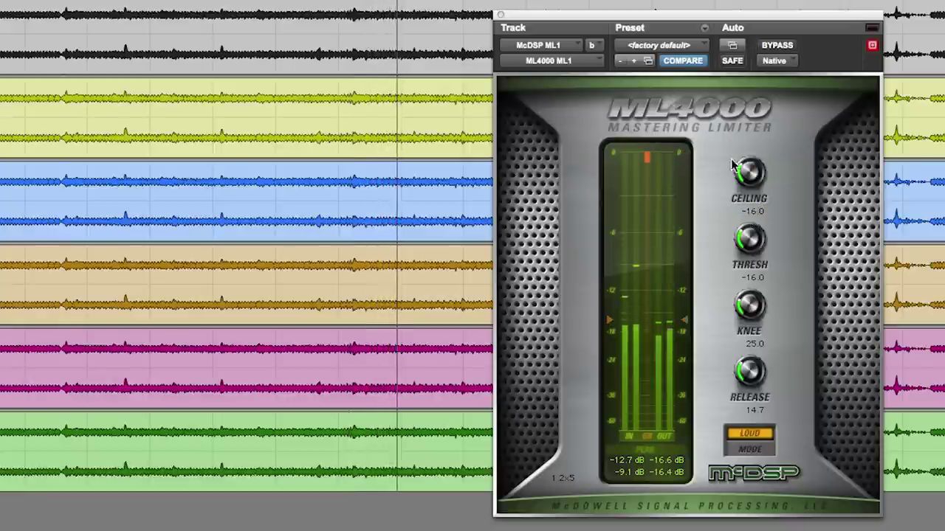
left_click(776, 47)
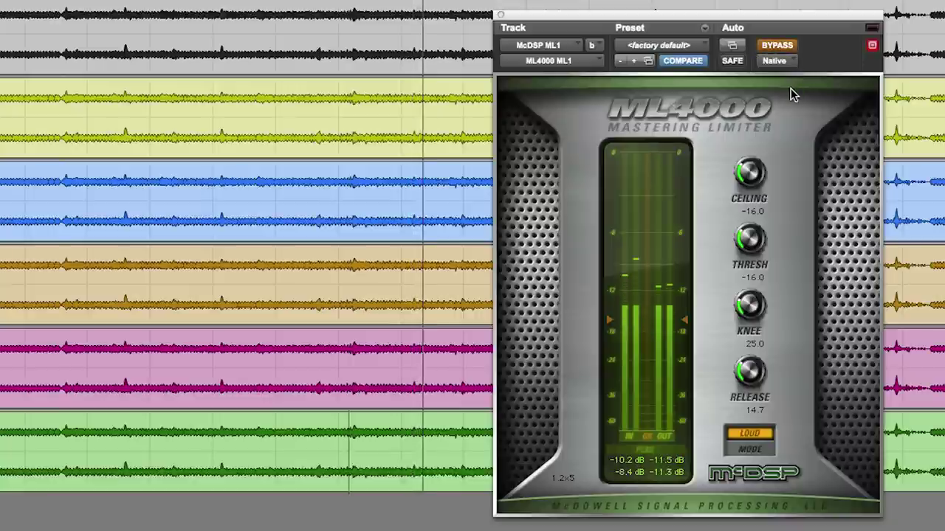
left_click(782, 48)
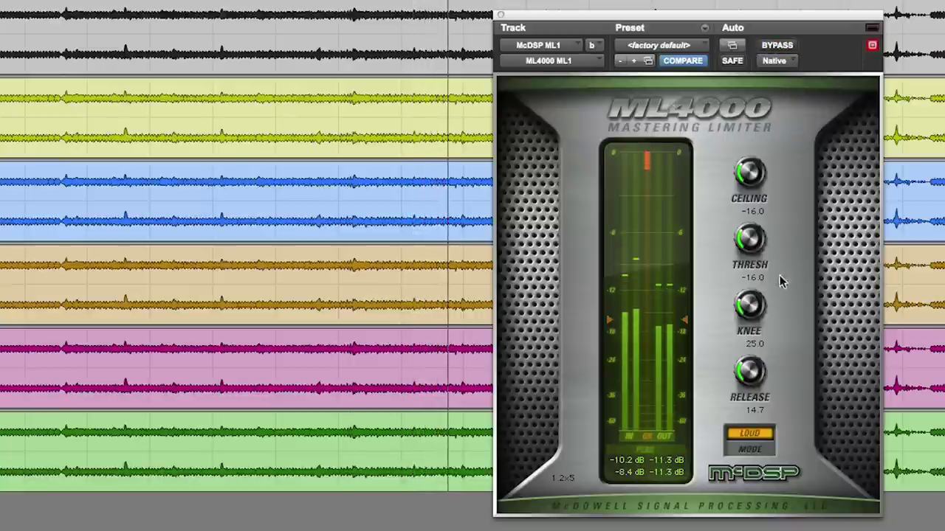
- Reduce the ML4000's knee to 0.0 and its release to 13.3, checking against bypass between the adjustments
left_click_drag(749, 305, 751, 341)
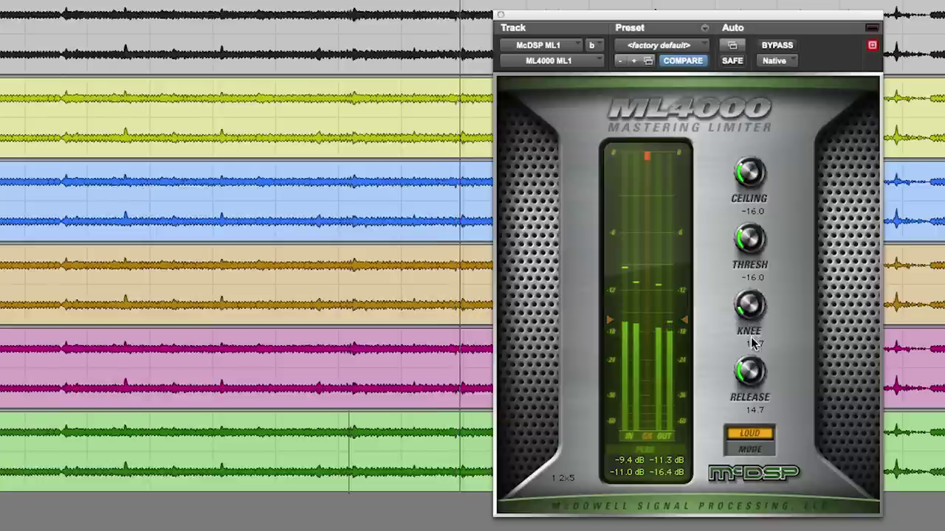
left_click(776, 48)
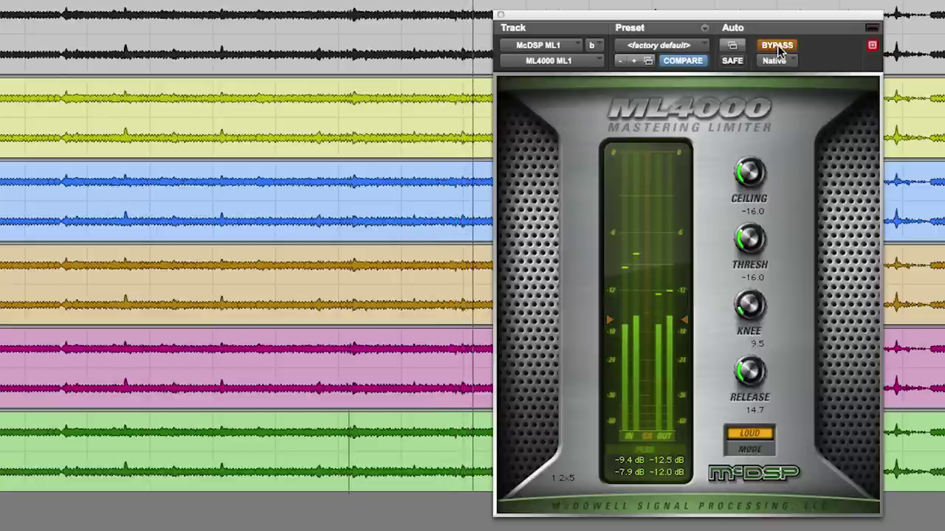
left_click(777, 47)
left_click_drag(750, 371, 753, 341)
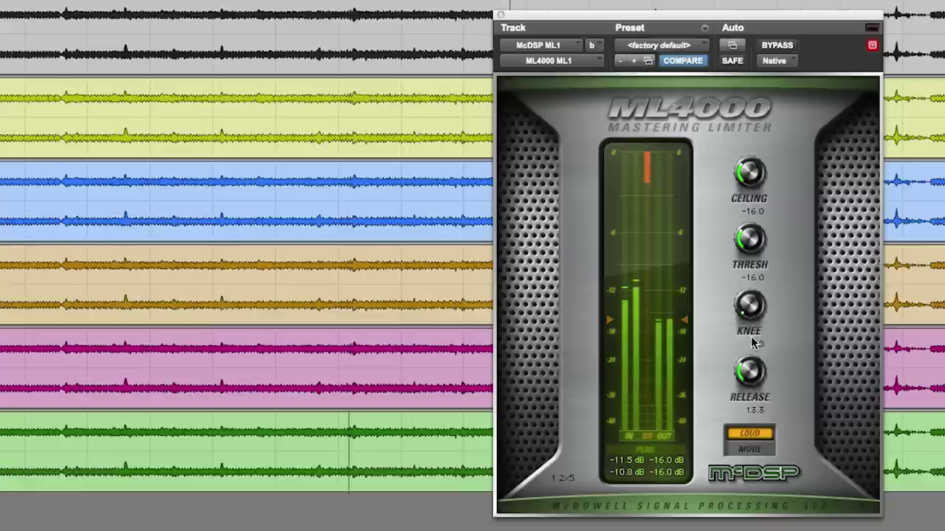
- Toggle the ML4000's bypass repeatedly during playback to compare the limited and unprocessed mix, ending with the limiter active
left_click(777, 47)
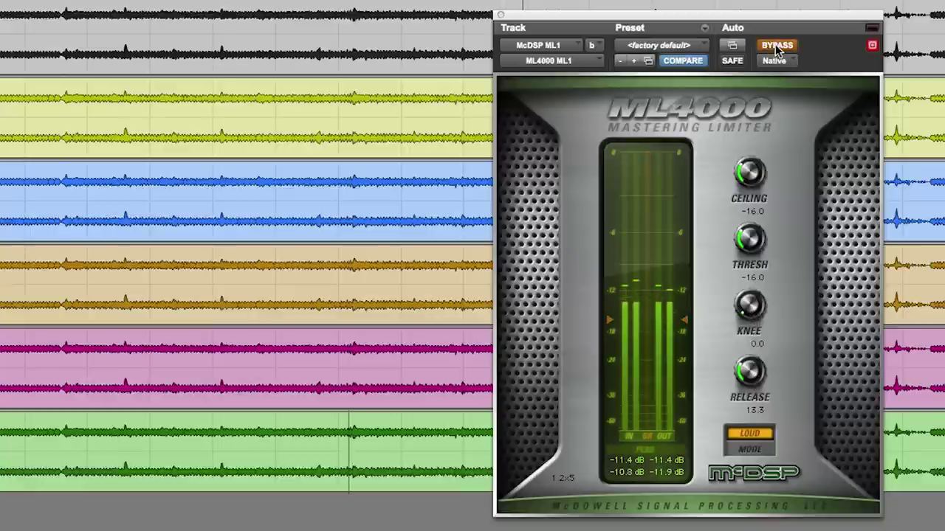
left_click(777, 46)
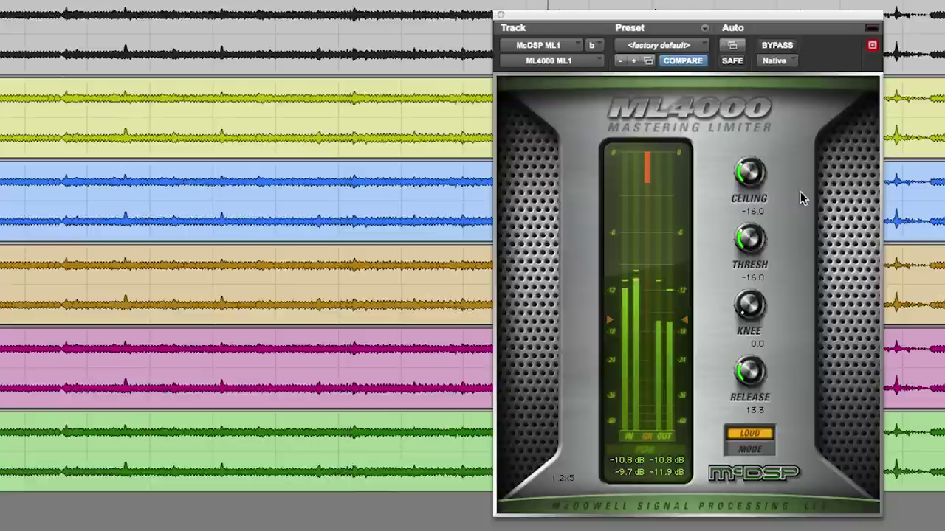
left_click(776, 46)
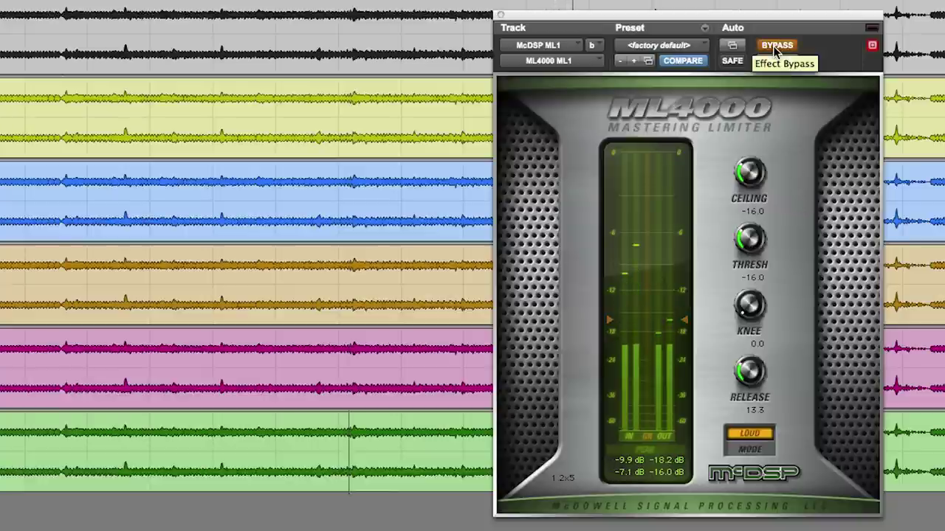
left_click(776, 47)
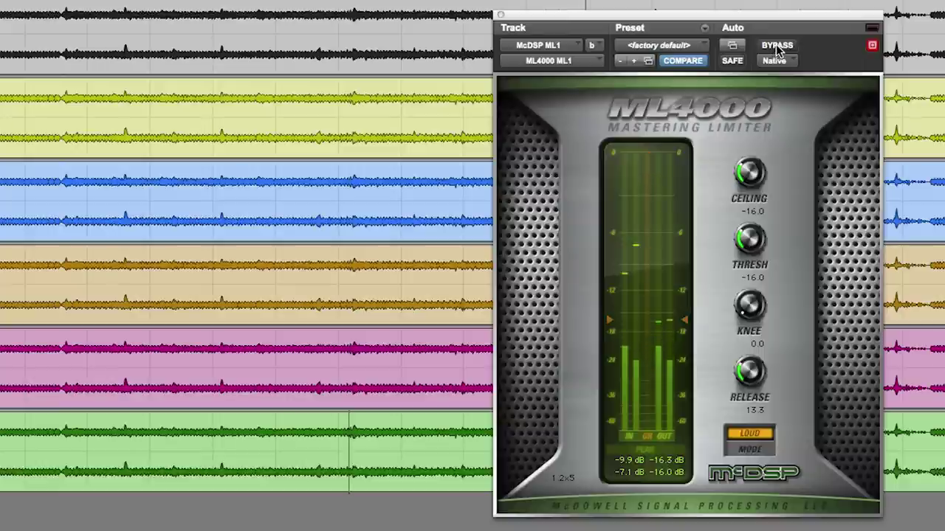
left_click(783, 47)
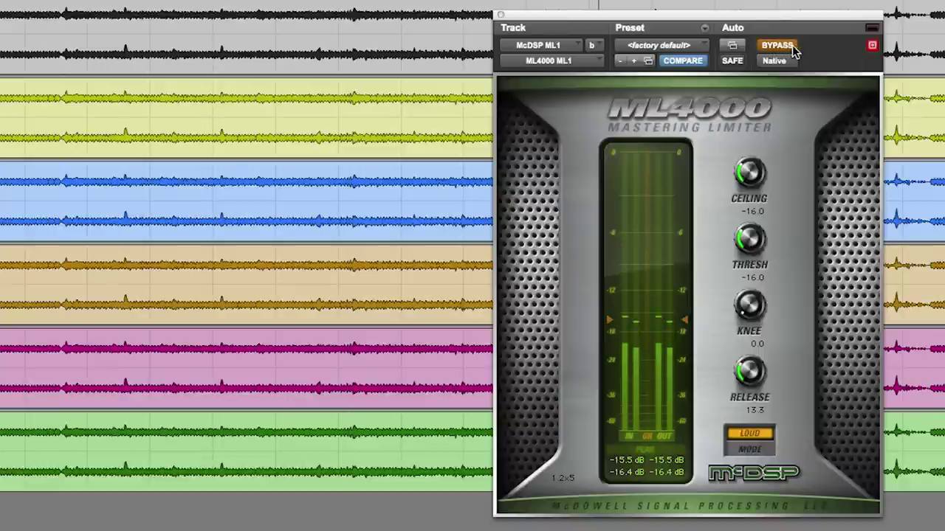
left_click(794, 47)
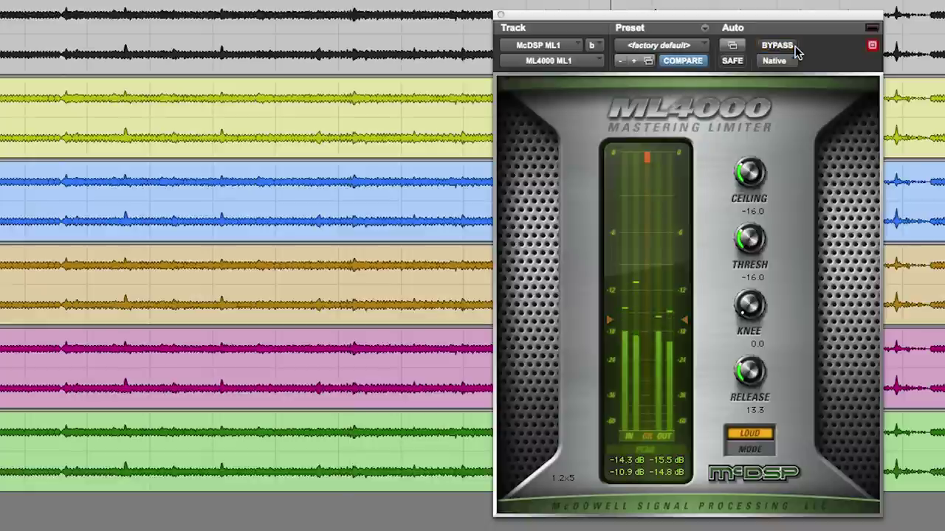
left_click(794, 48)
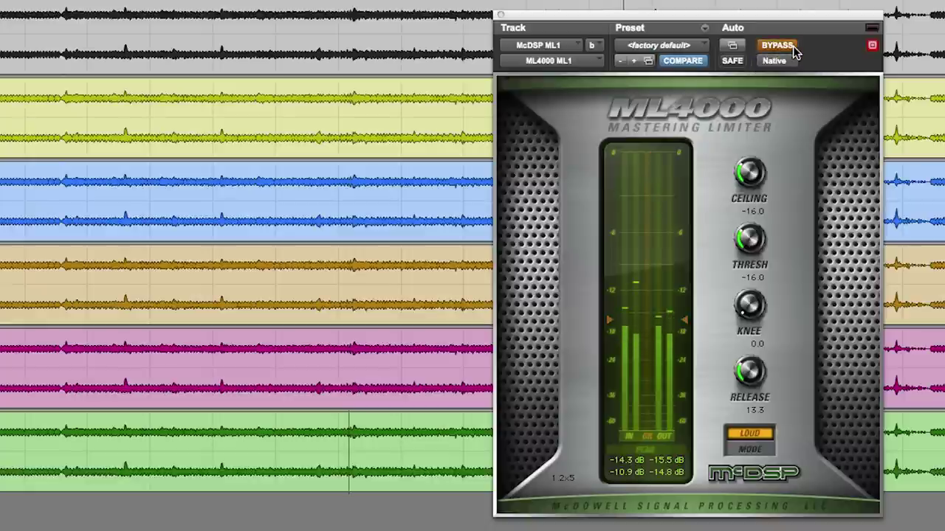
left_click(794, 47)
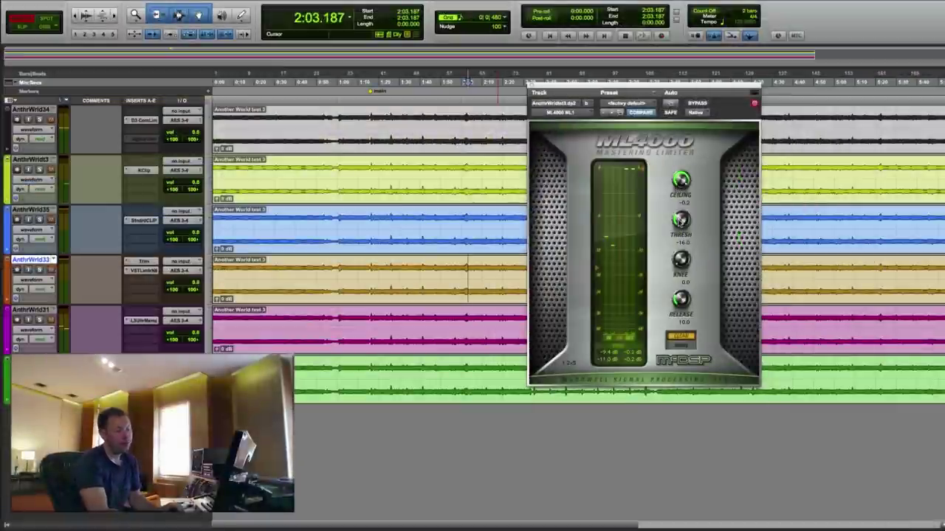
- Change the ML4000's limiting mode from Clean to Loud
left_click(679, 337)
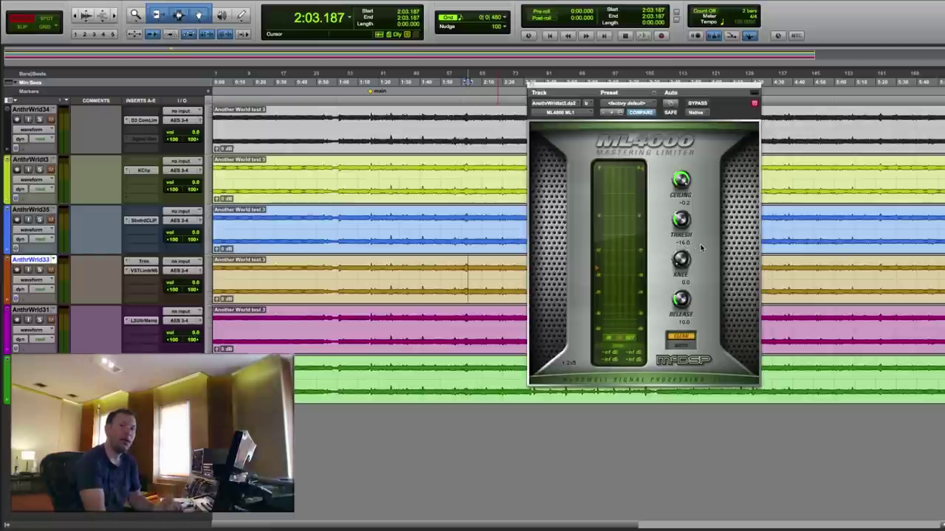
left_click(679, 337)
left_click(691, 366)
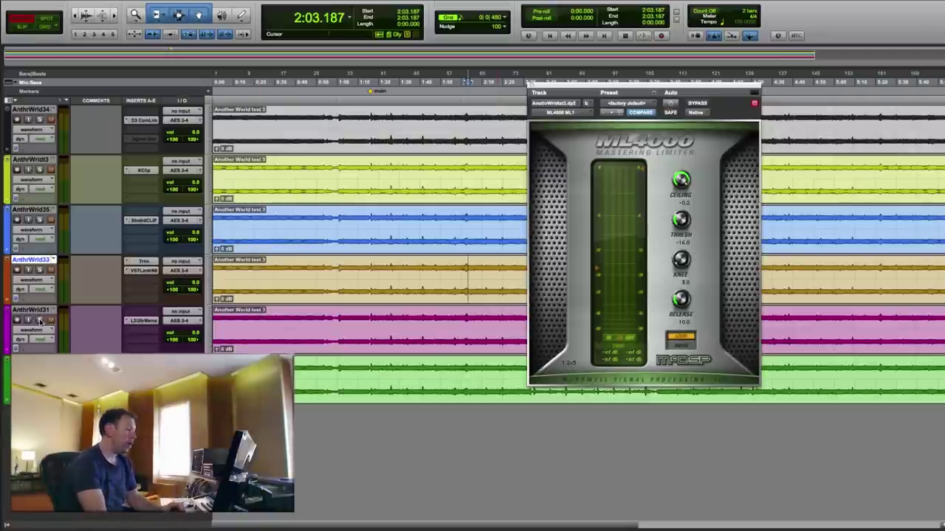
- Open the L3 UltraMaximizer on the magenta track, place its window beside the ML4000, and set its threshold to -16
left_click(144, 320)
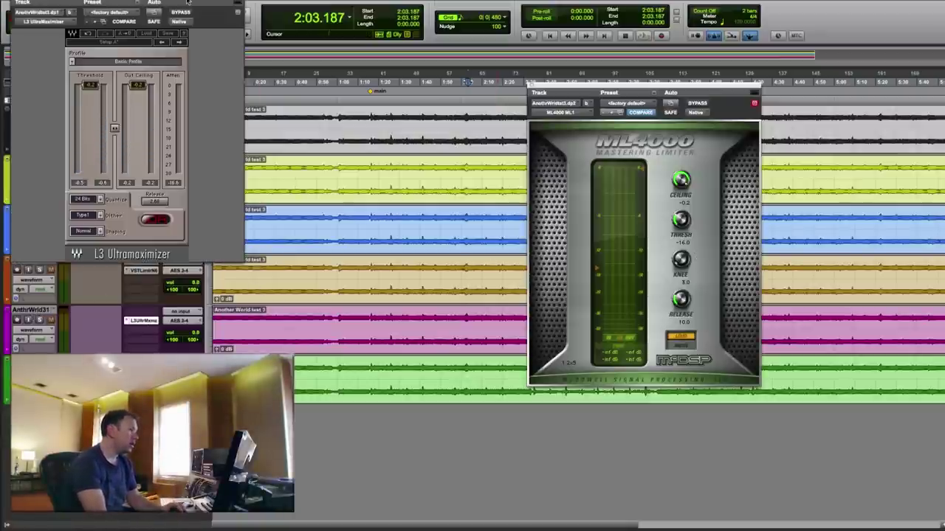
left_click_drag(188, 7, 473, 99)
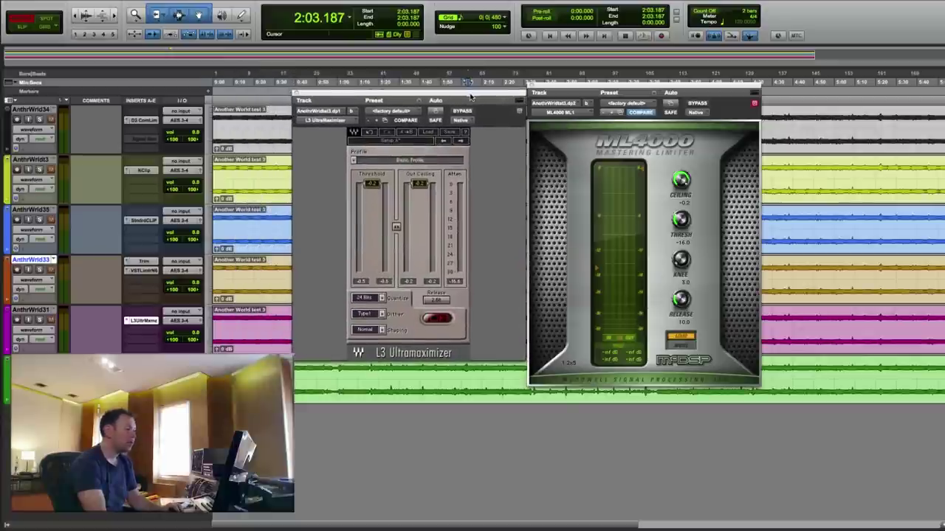
left_click(371, 185)
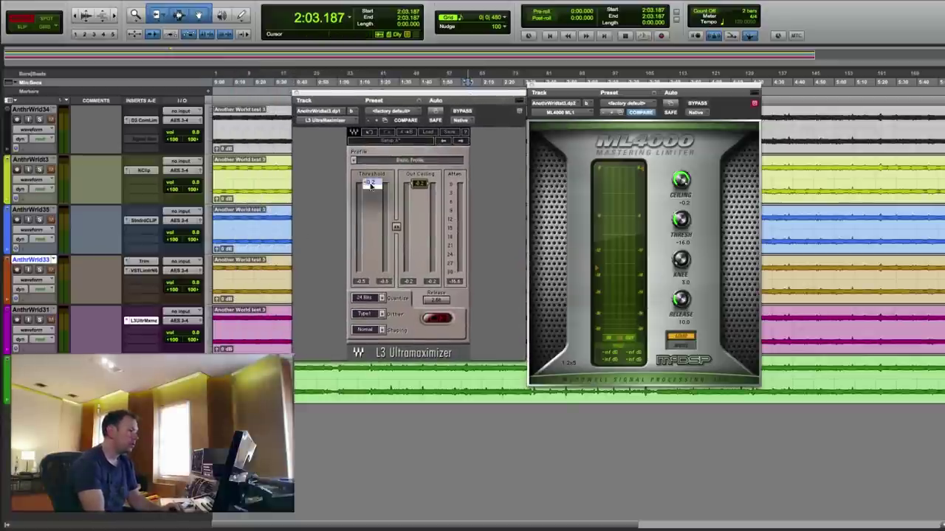
key("Return")
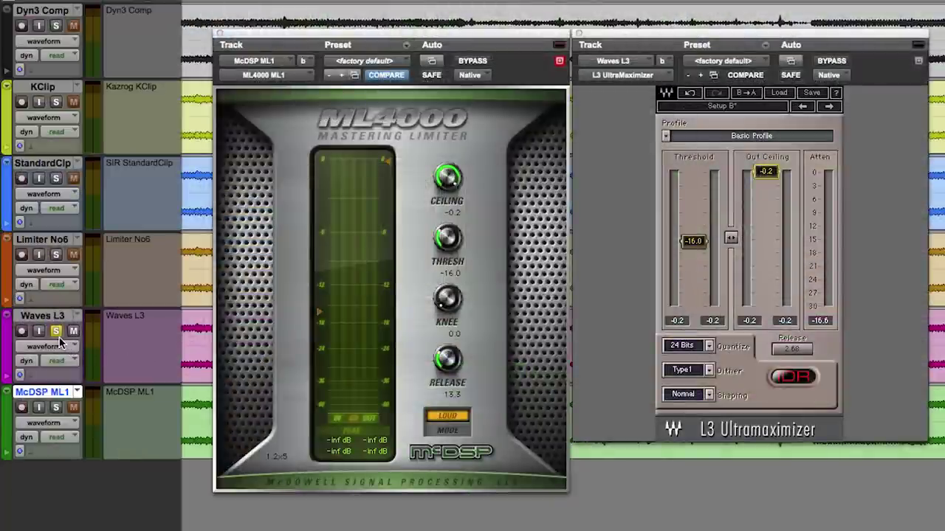
- Play the mix and alternate solo between the Waves L3 and McDSP ML1 tracks to compare the two limiters
key("space")
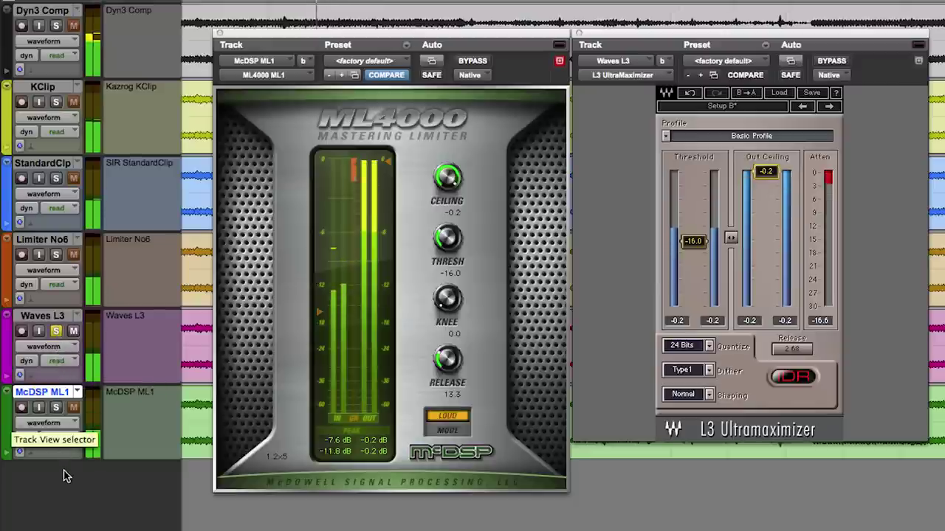
left_click(56, 408)
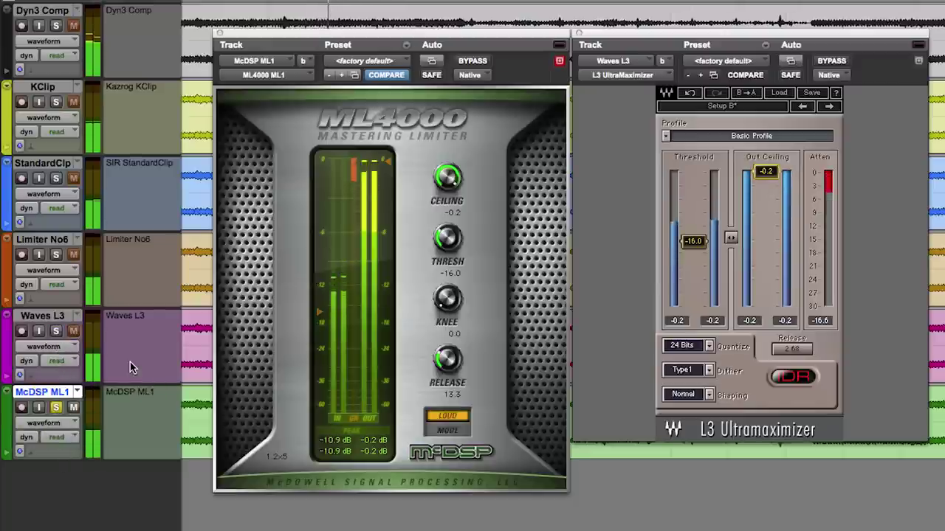
left_click(55, 331)
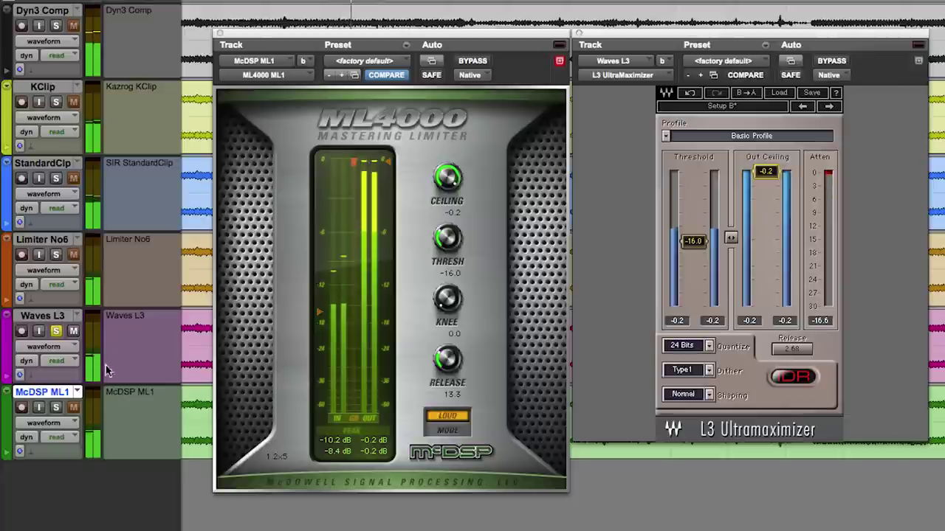
left_click(55, 408)
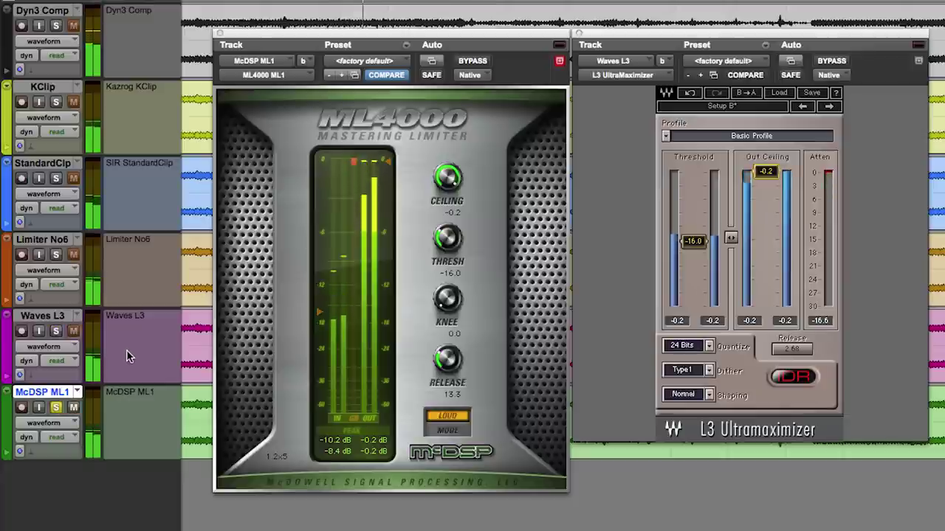
left_click(55, 331)
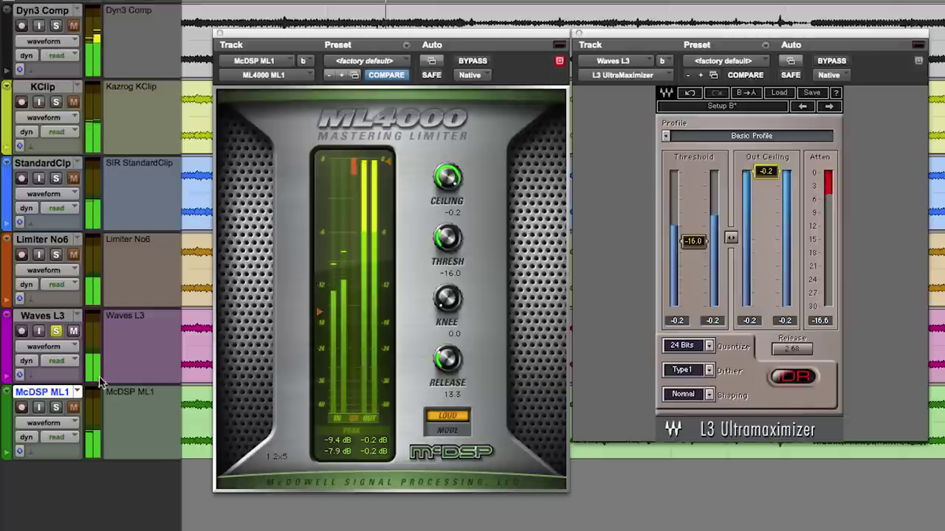
left_click(56, 407)
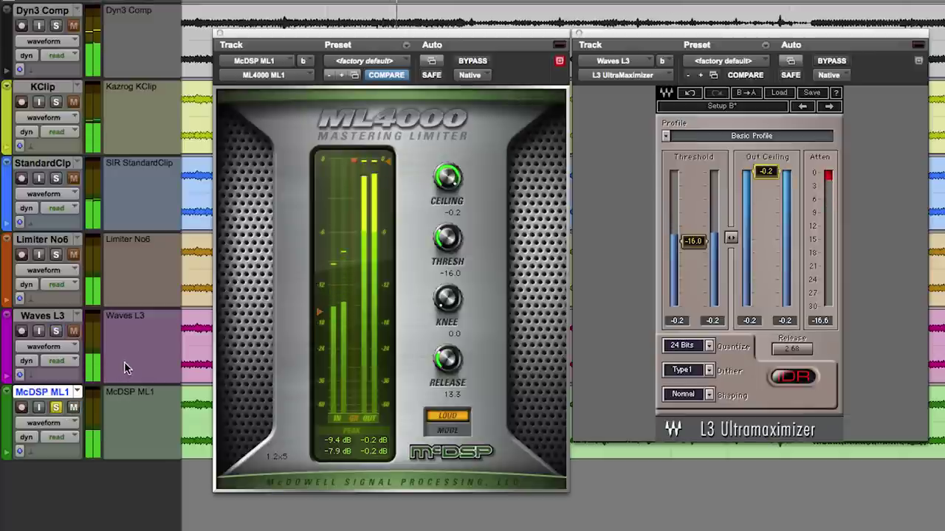
left_click(56, 332)
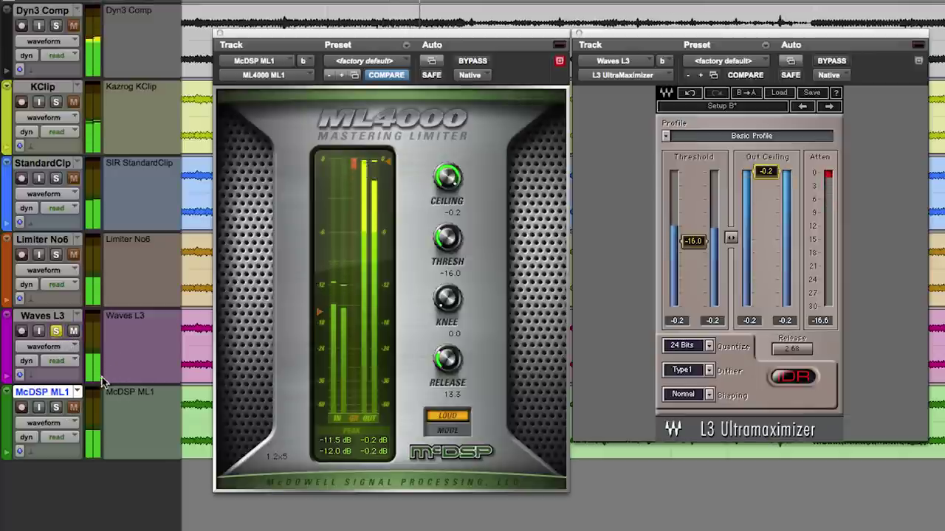
left_click(56, 408)
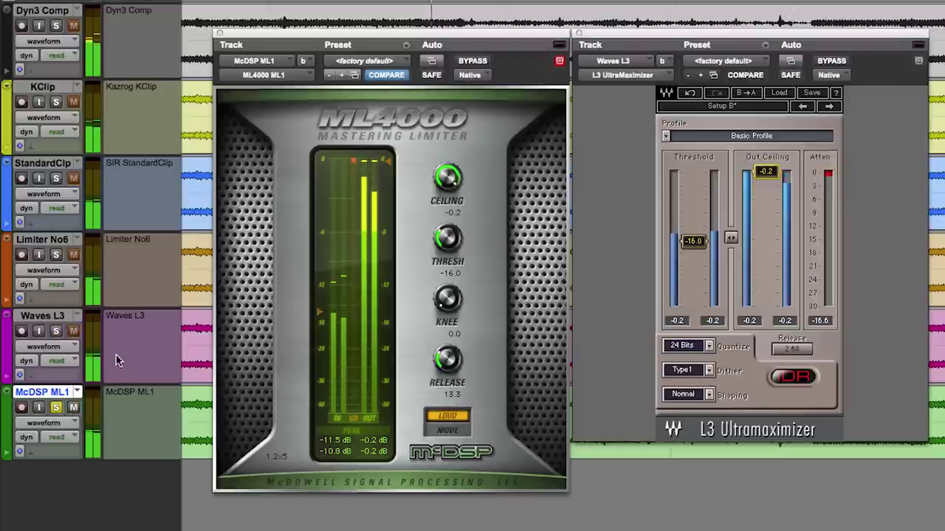
left_click(57, 332)
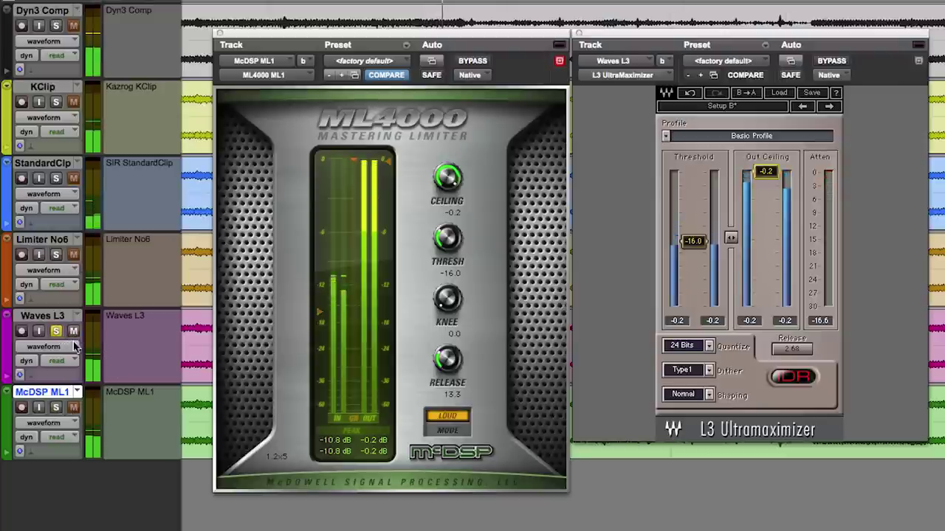
left_click(56, 407)
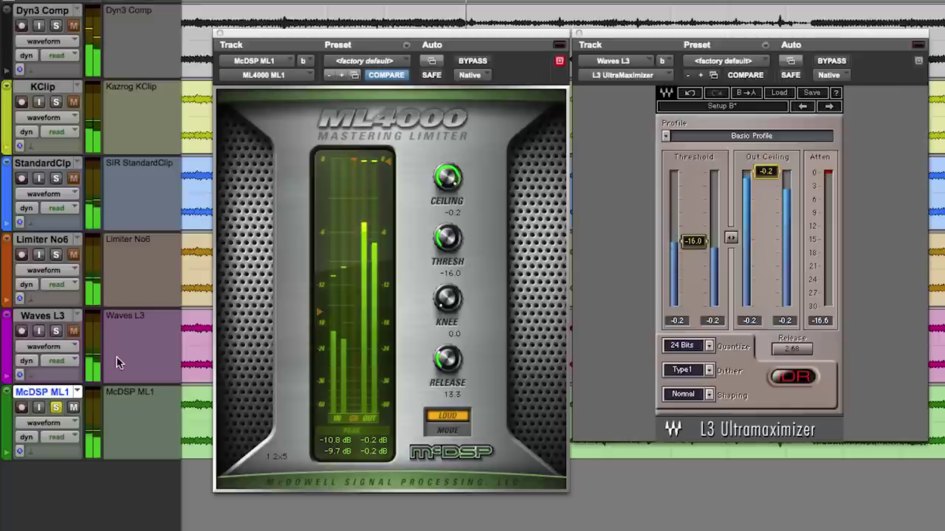
left_click(56, 331)
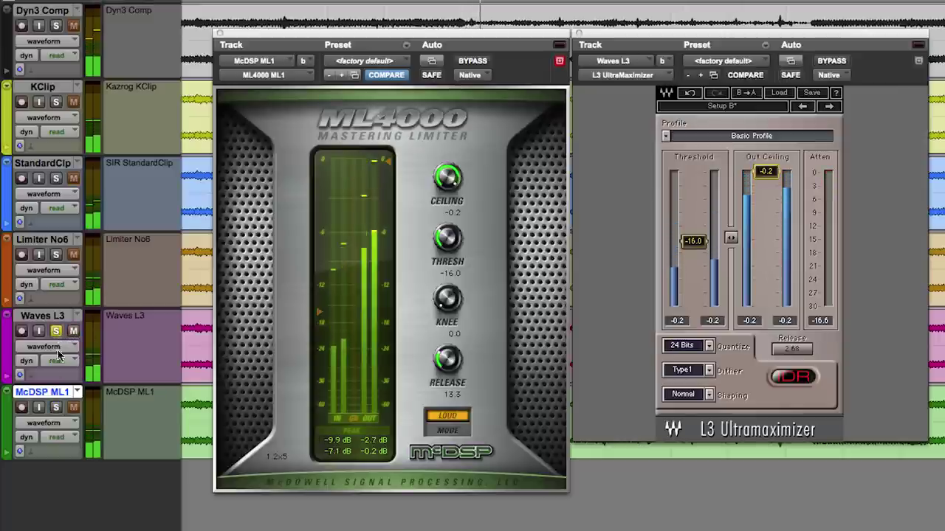
left_click(58, 407)
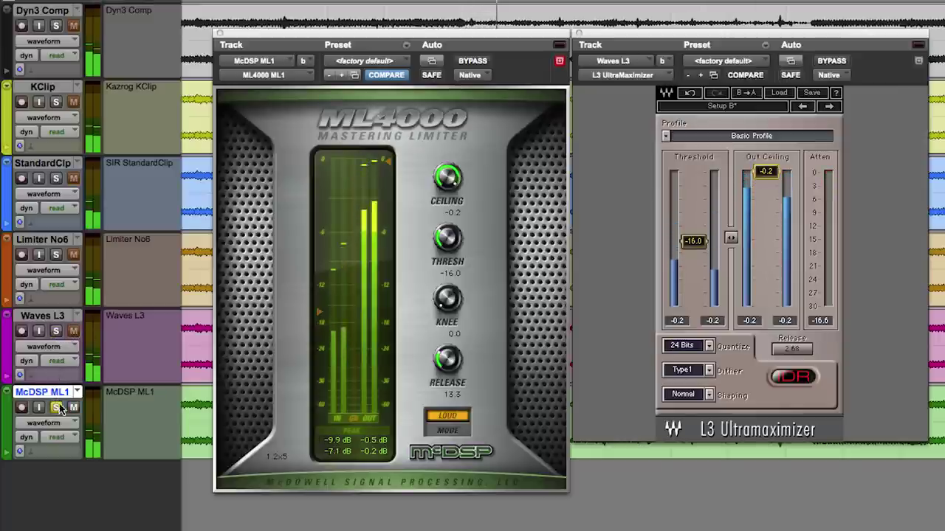
left_click(55, 331)
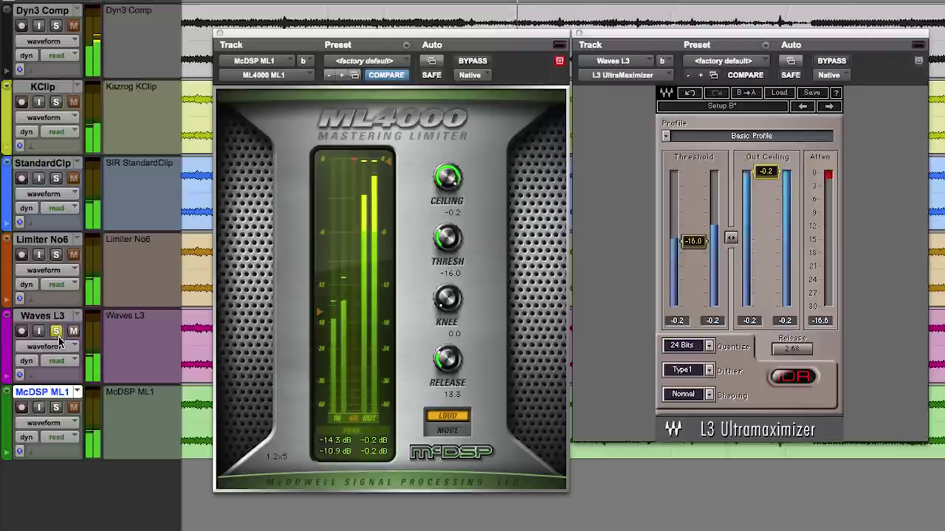
left_click(57, 408)
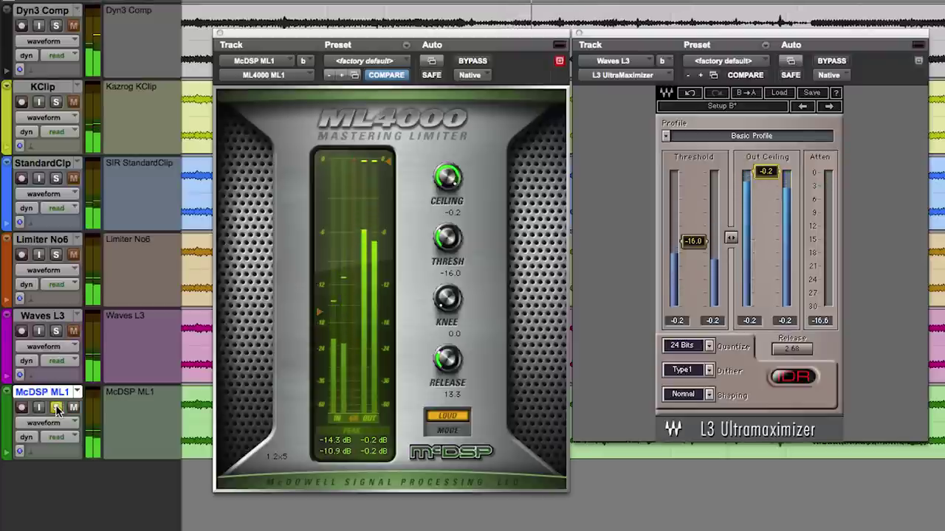
left_click(56, 331)
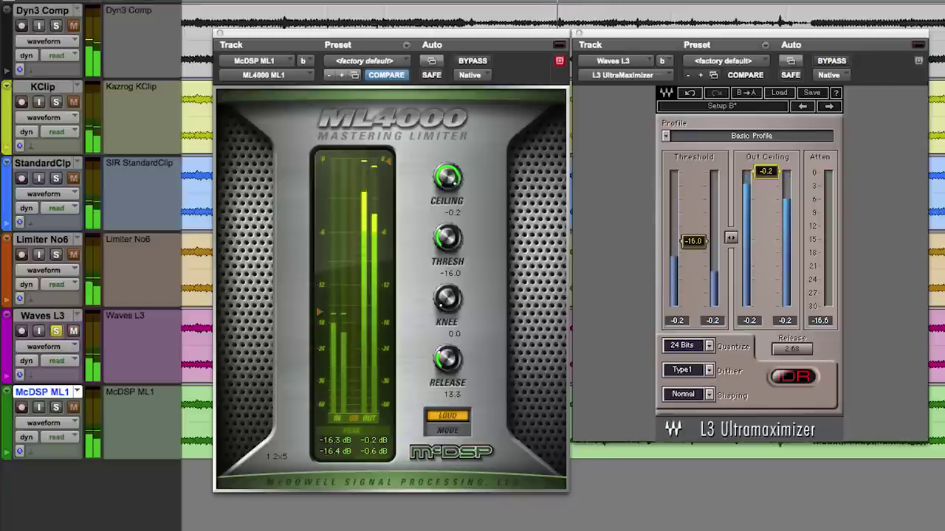
left_click(56, 408)
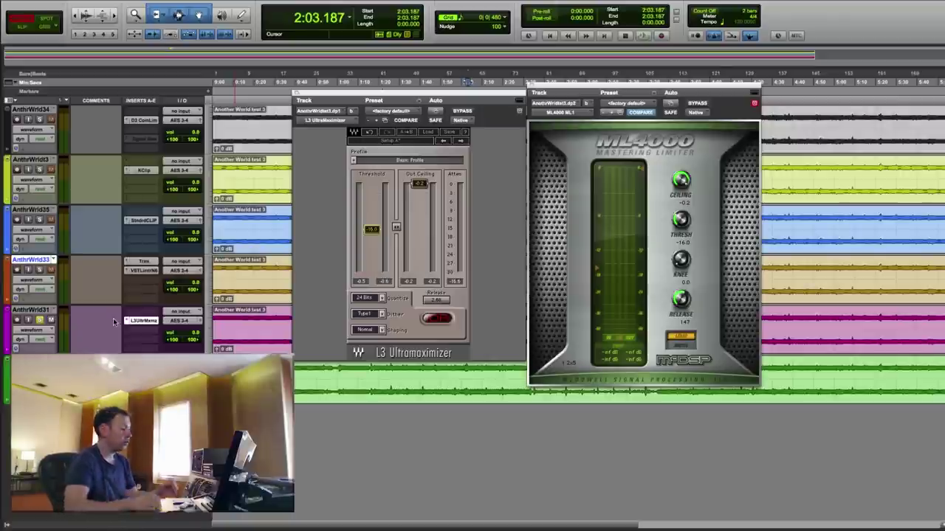
- Close the L3 UltraMaximizer and ML4000 plug-in windows
key("super+w")
key("super+w")
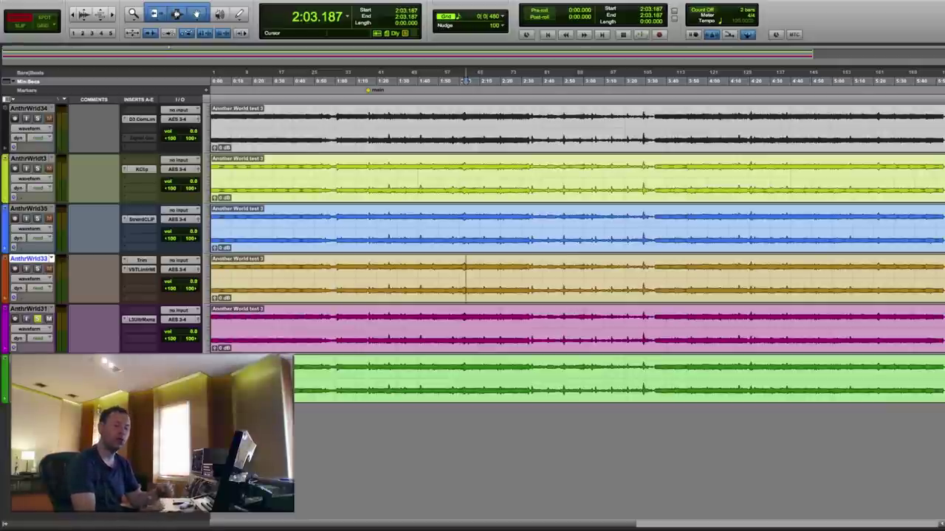
scroll(451, 233, "down", 5)
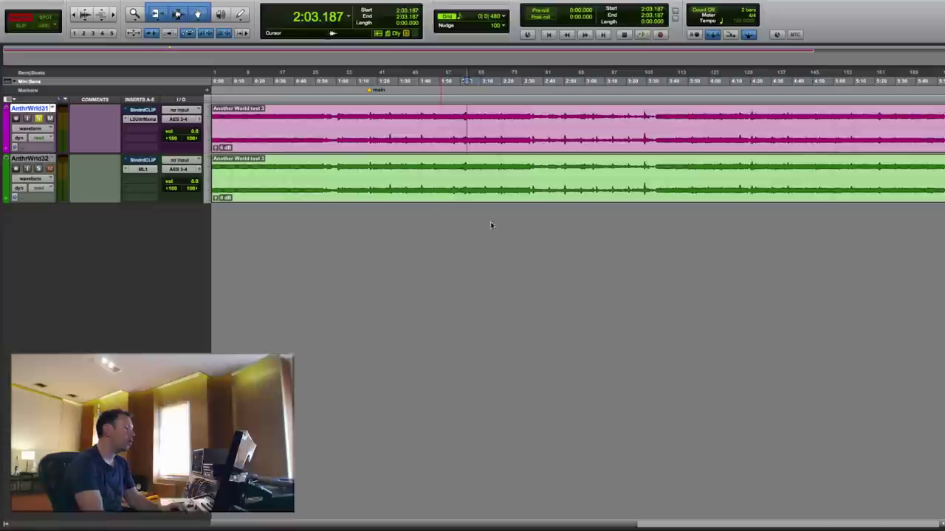
- Open the L3 UltraMaximizer on the magenta track and move it aside, briefly opening and closing the StandardCLIP inserted before it
left_click(147, 120)
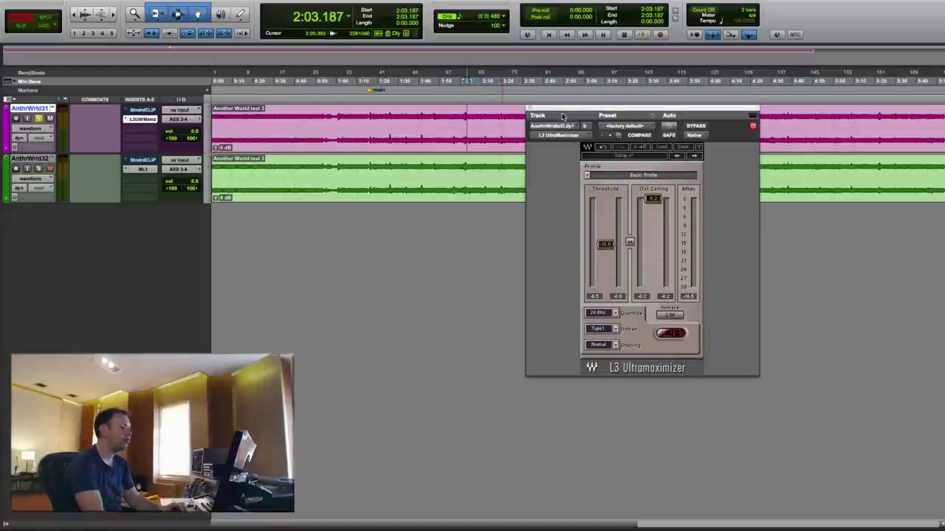
left_click_drag(546, 239, 612, 237)
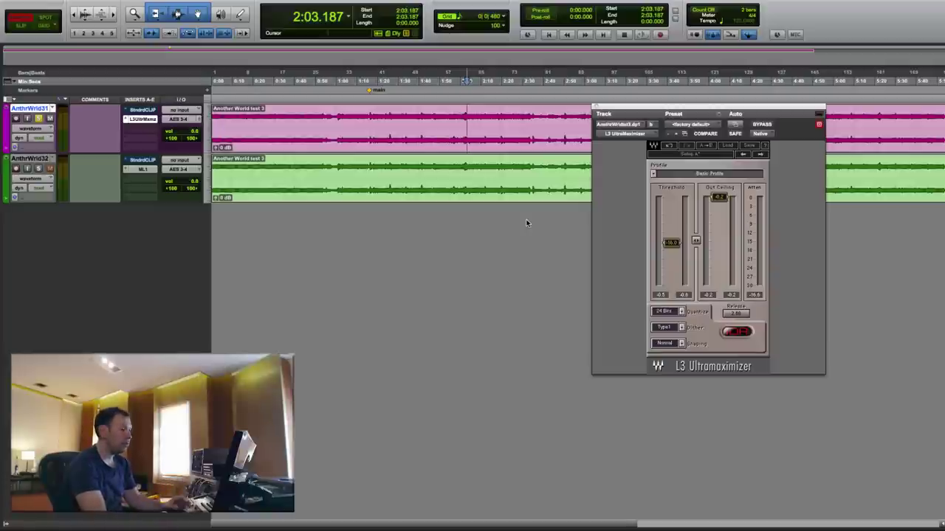
left_click(144, 111)
left_click_drag(642, 107, 792, 60)
left_click_drag(380, 4, 701, 114)
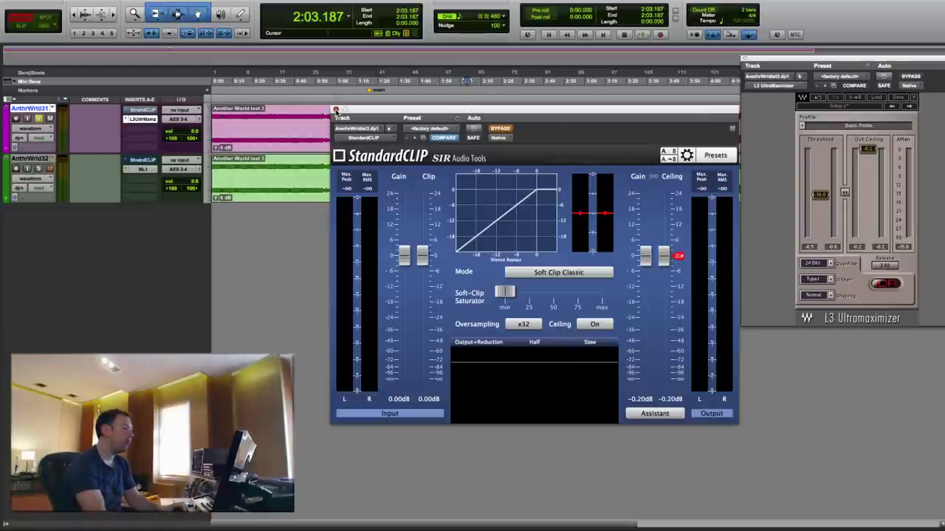
left_click(336, 109)
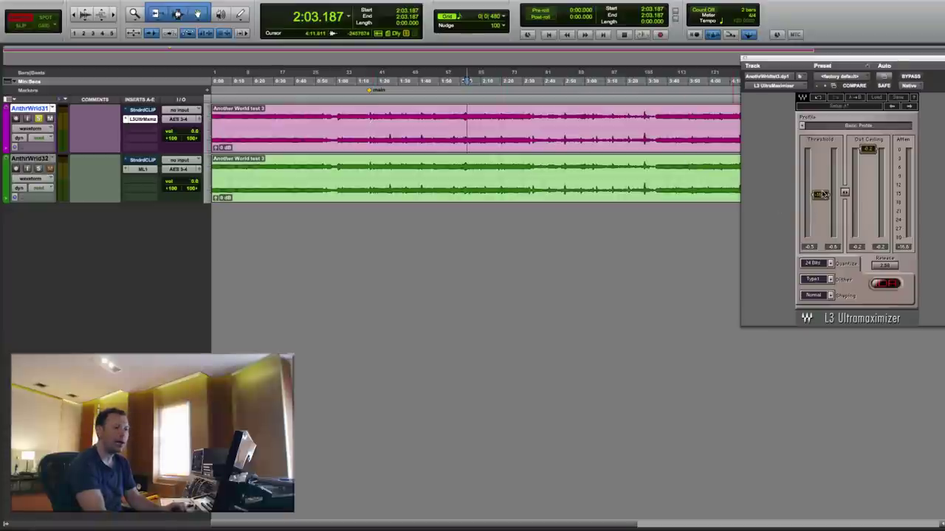
- Audition the L3's threshold at 0.0 and -16.0, and check Setup B against Setup A before stopping playback
left_click_drag(823, 195, 818, 150)
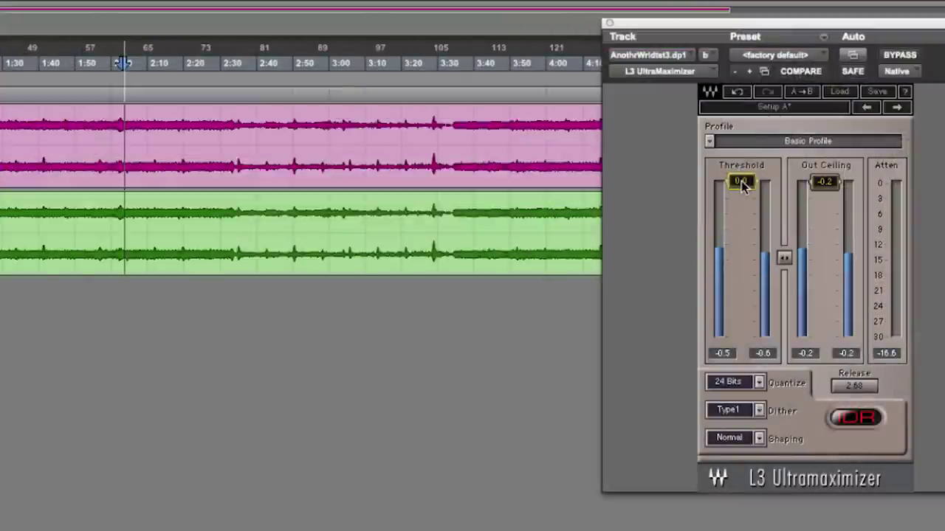
left_click_drag(743, 185, 743, 262)
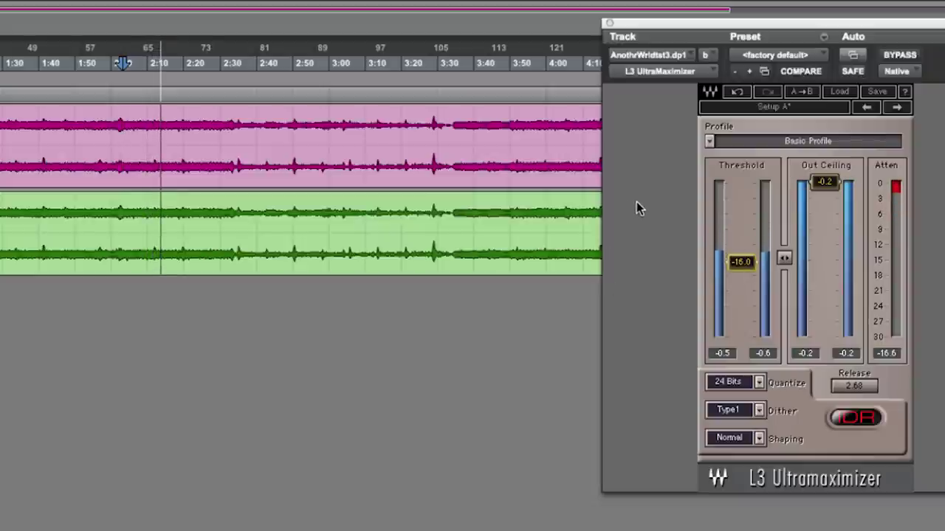
left_click(770, 107)
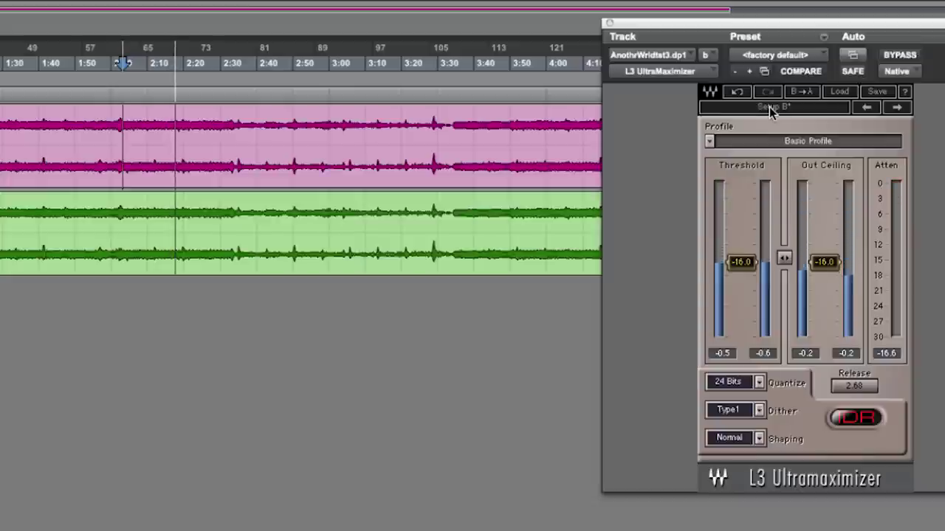
left_click(770, 108)
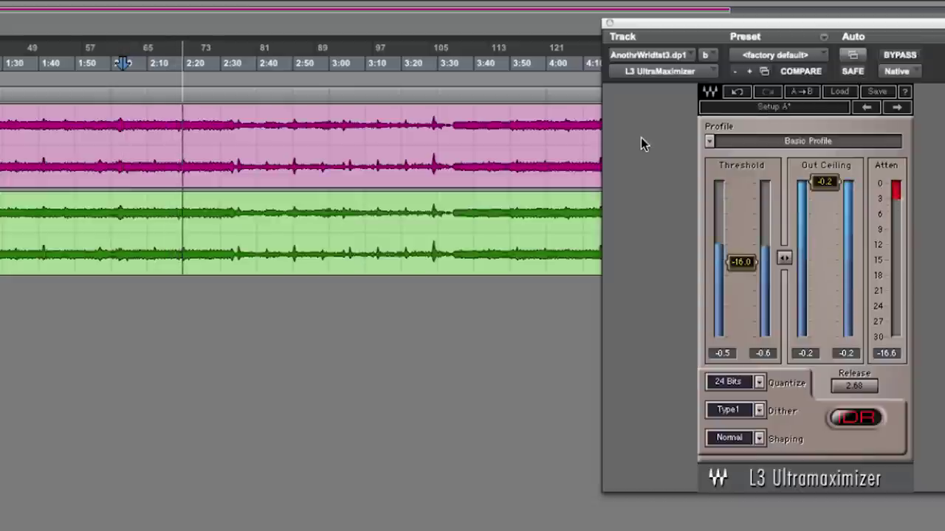
key("space")
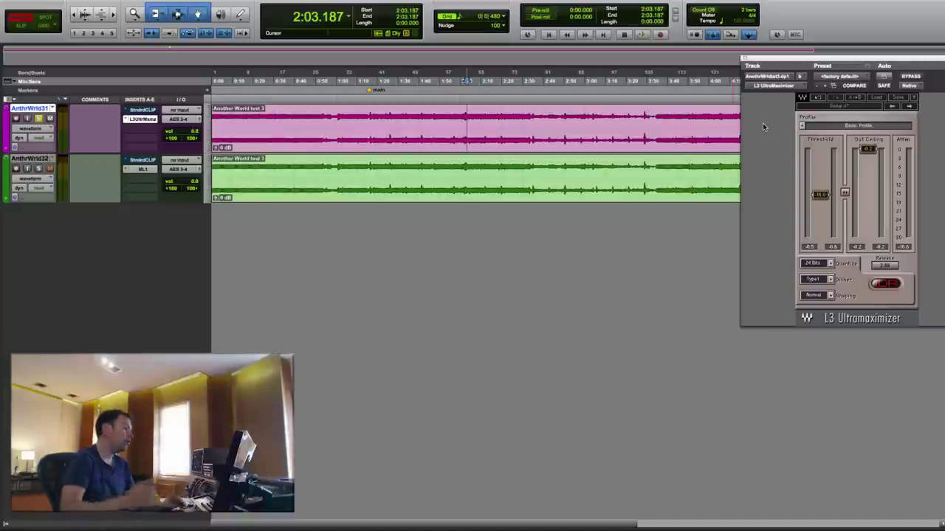
- Reopen StandardCLIP on the magenta track and place its window beside the L3 UltraMaximizer
left_click(147, 116)
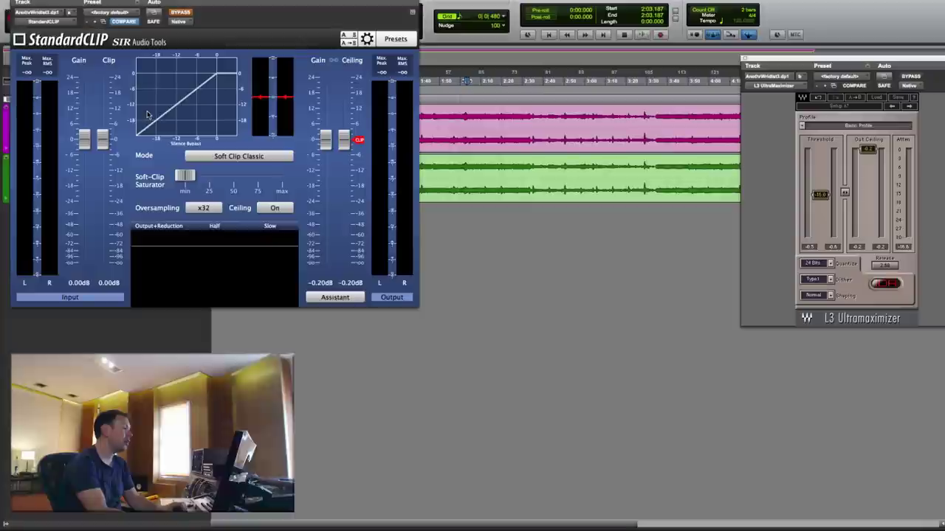
left_click_drag(264, 5, 587, 67)
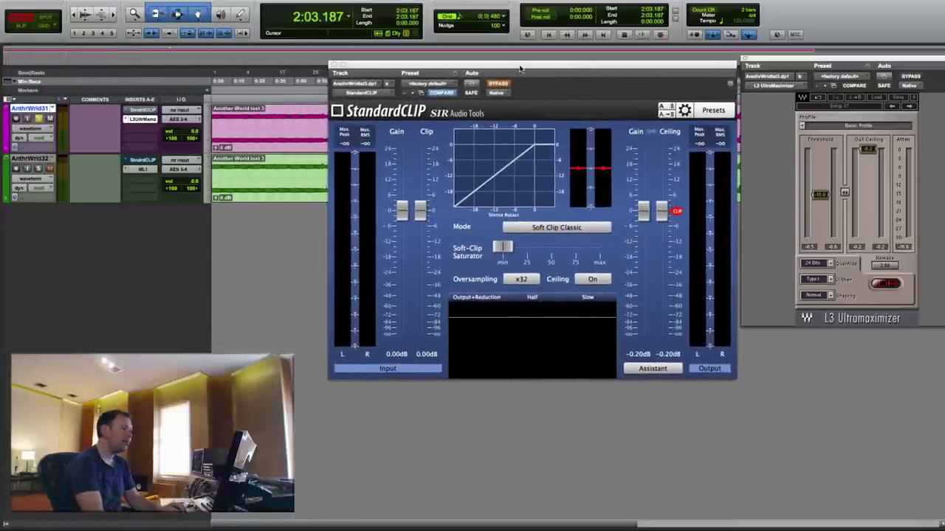
left_click_drag(520, 69, 518, 67)
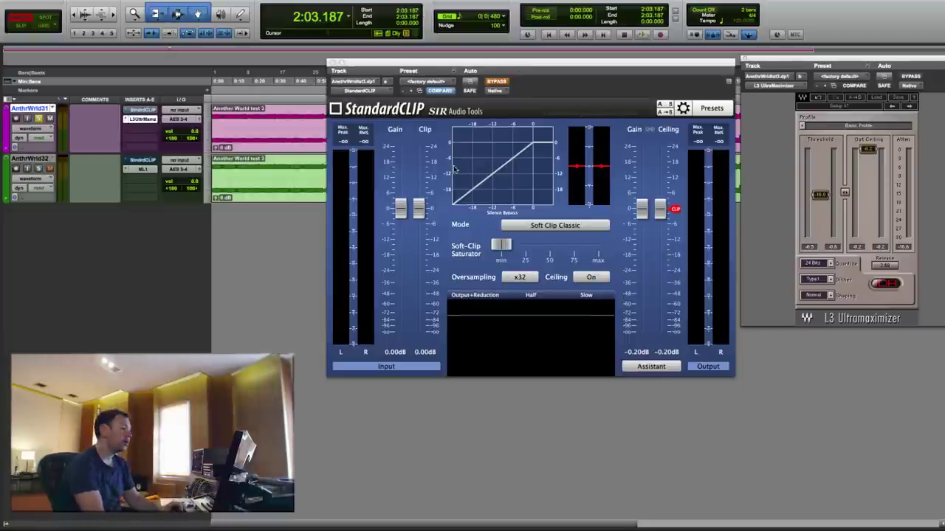
- Turn off StandardCLIP's ceiling and reset its output gain to 0.00 dB
left_click(591, 278)
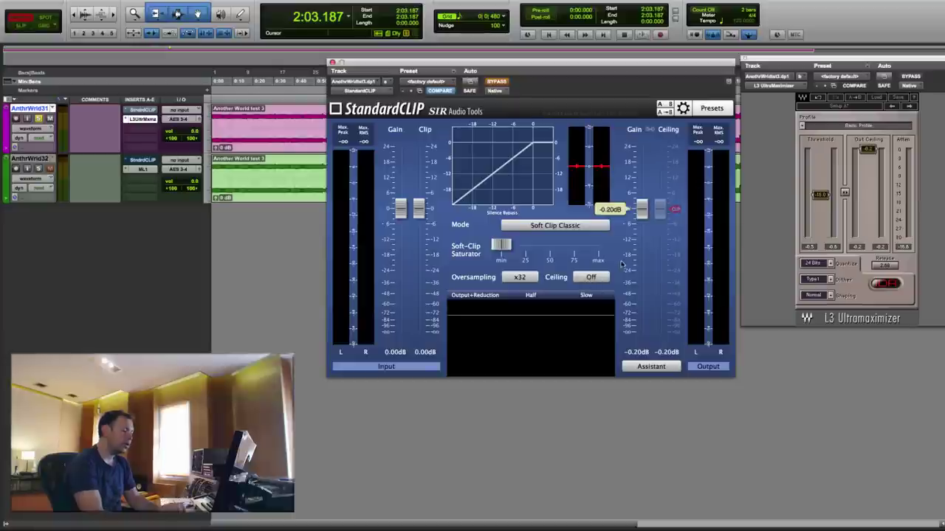
left_click(640, 215, "alt")
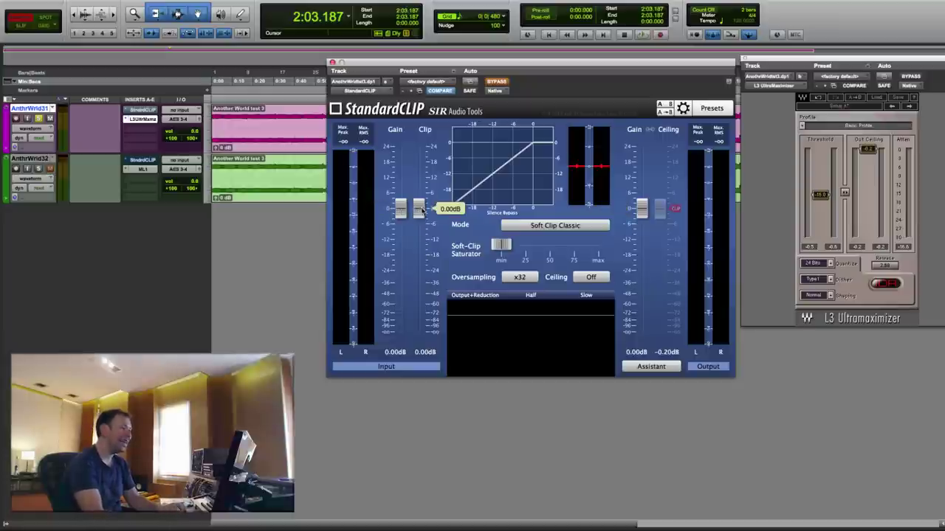
- Switch StandardCLIP's mode to Soft Clip Pro and lower its clip level to about -12.40 dB
left_click(509, 223)
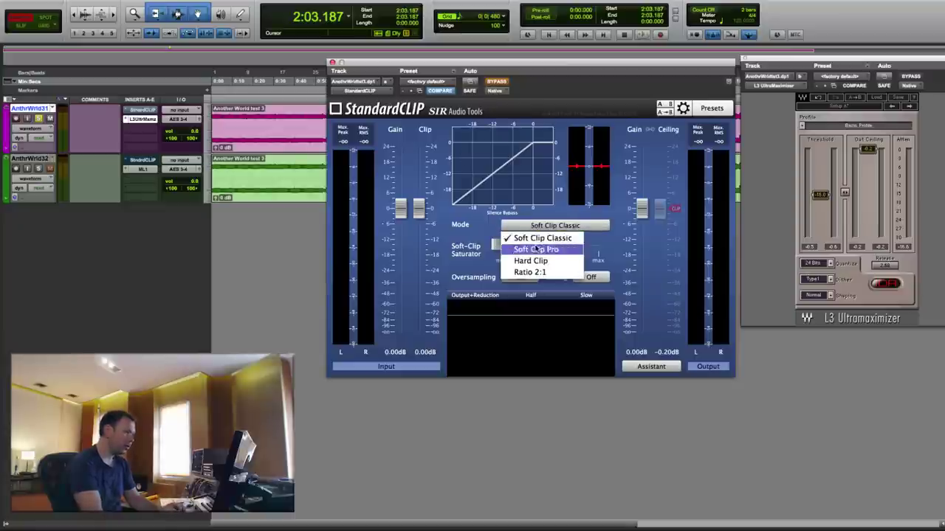
left_click(517, 222)
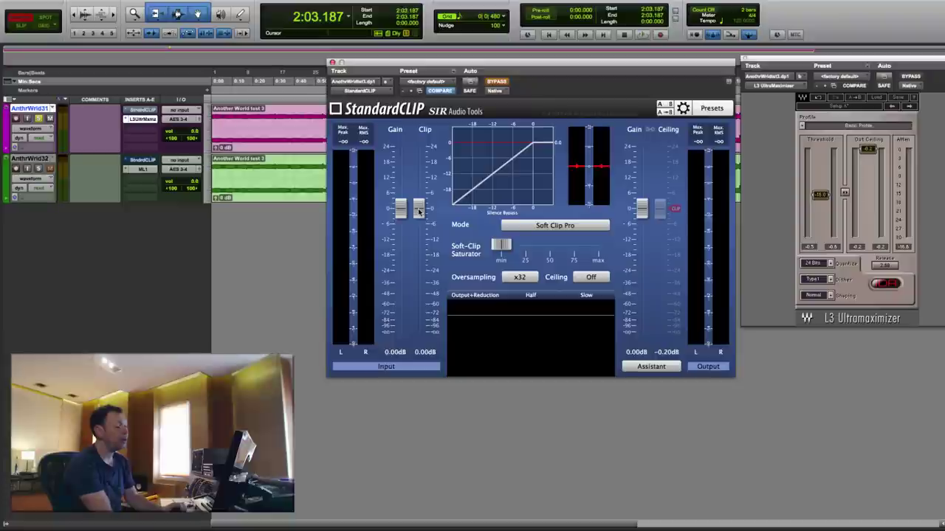
left_click_drag(420, 210, 425, 243)
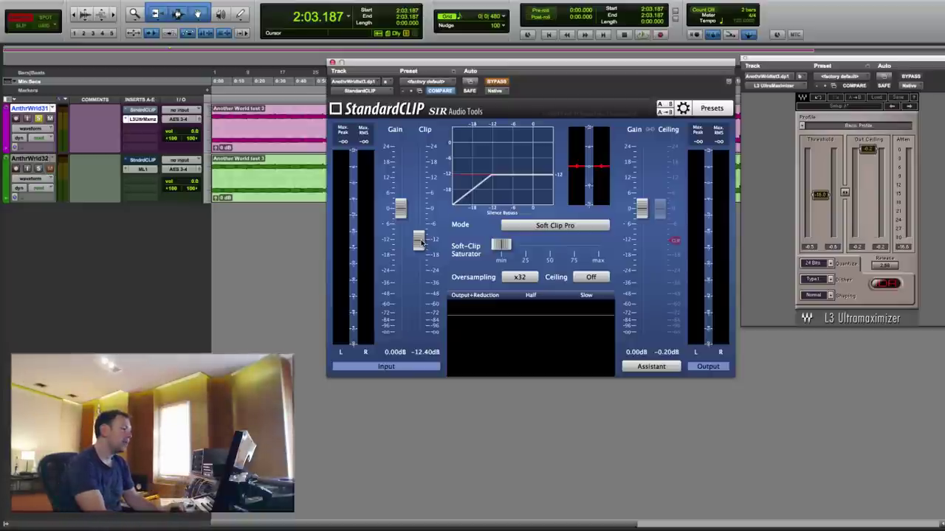
- Demonstrate a StandardCLIP clip level of -12.60 dB and an output gain of 1.40 dB, and reset the output gain
left_click_drag(418, 240, 419, 239)
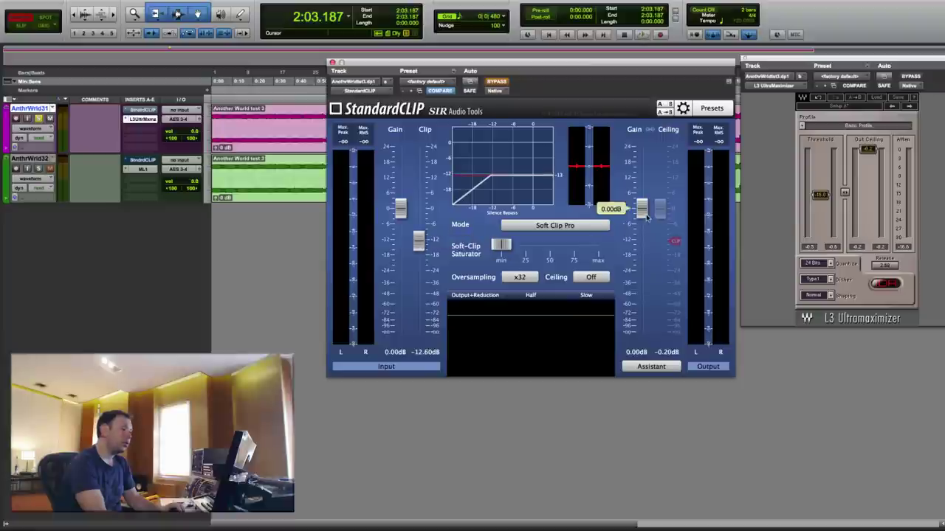
left_click_drag(645, 214, 644, 212)
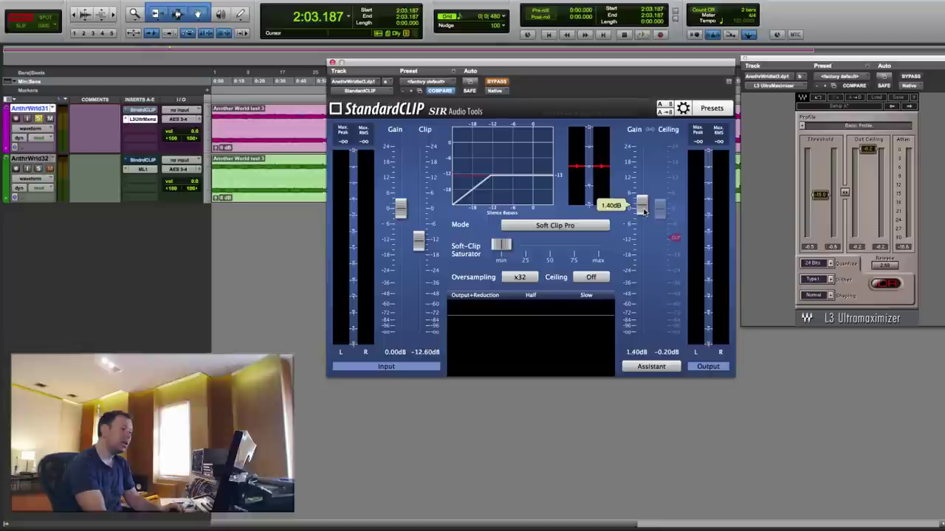
left_click(644, 212, "alt")
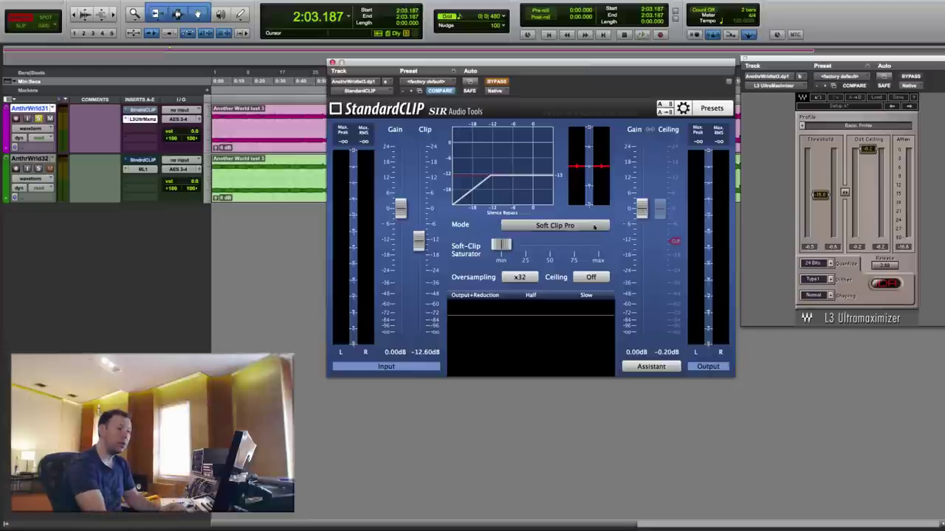
- Reset StandardCLIP's clip level to 0.00 dB and take the plug-in out of bypass
mouse_move(425, 244)
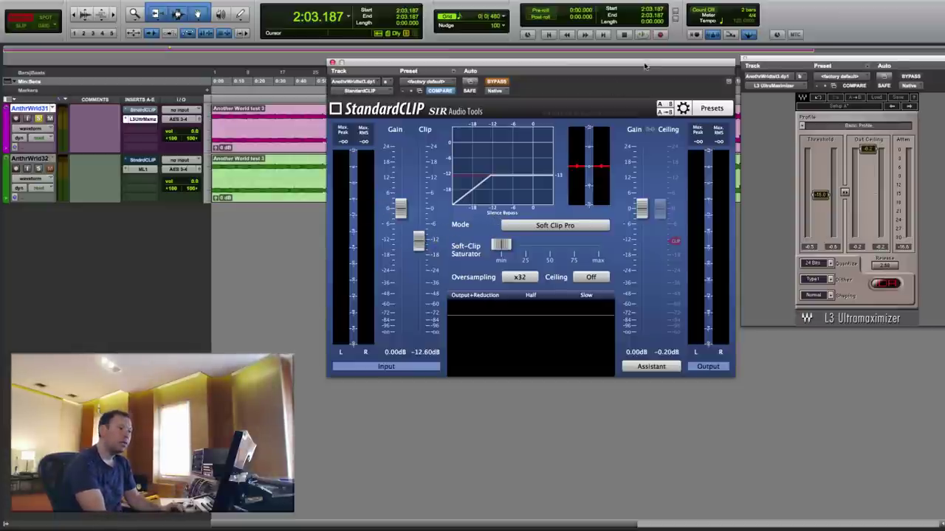
left_click_drag(645, 67, 646, 64)
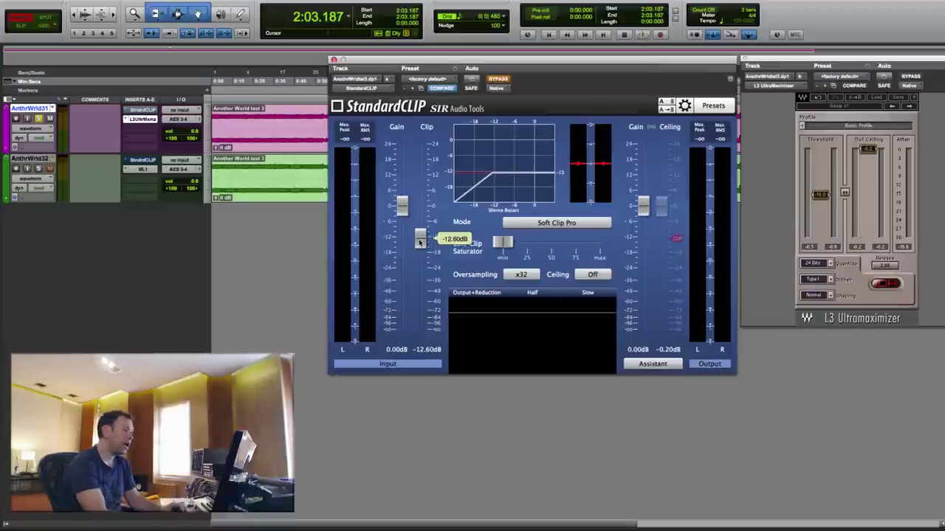
left_click(420, 237, "alt")
left_click(498, 80)
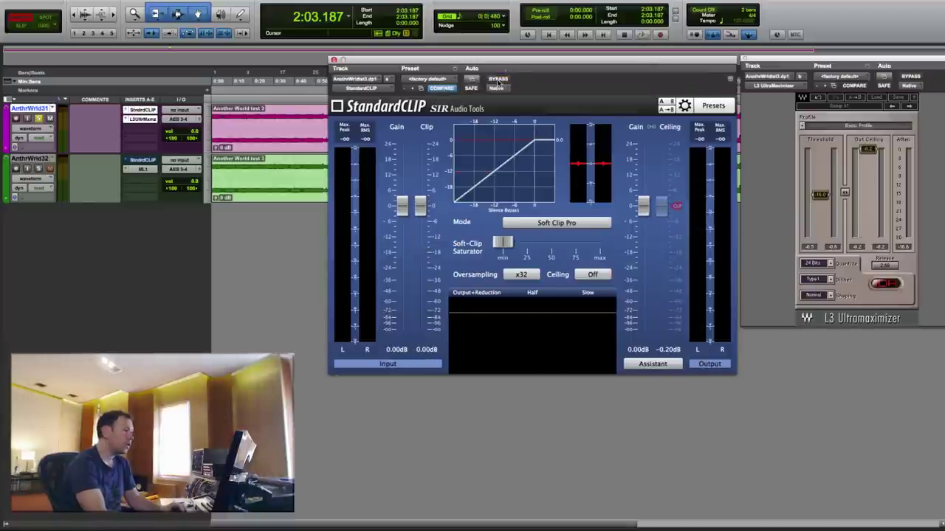
- Set the range of StandardCLIP's level-difference meter to ±3 dB
left_click(601, 180)
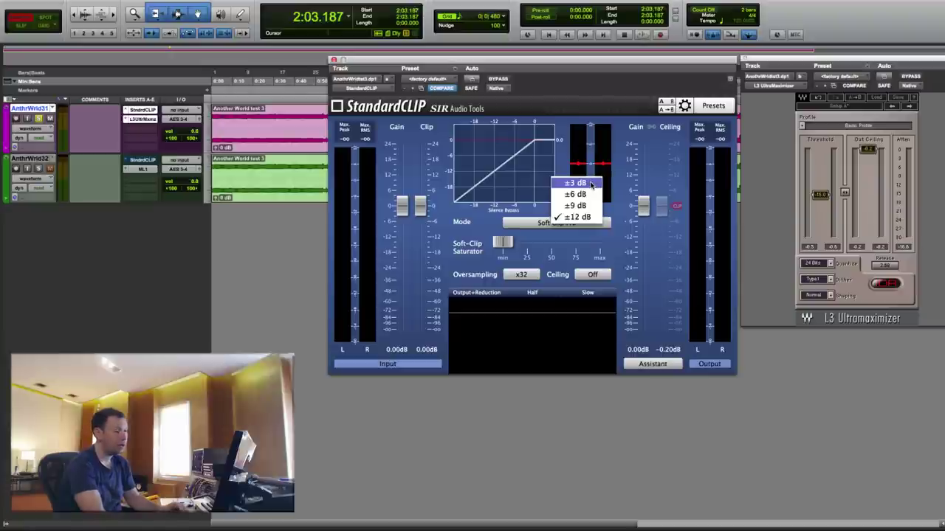
left_click(591, 183)
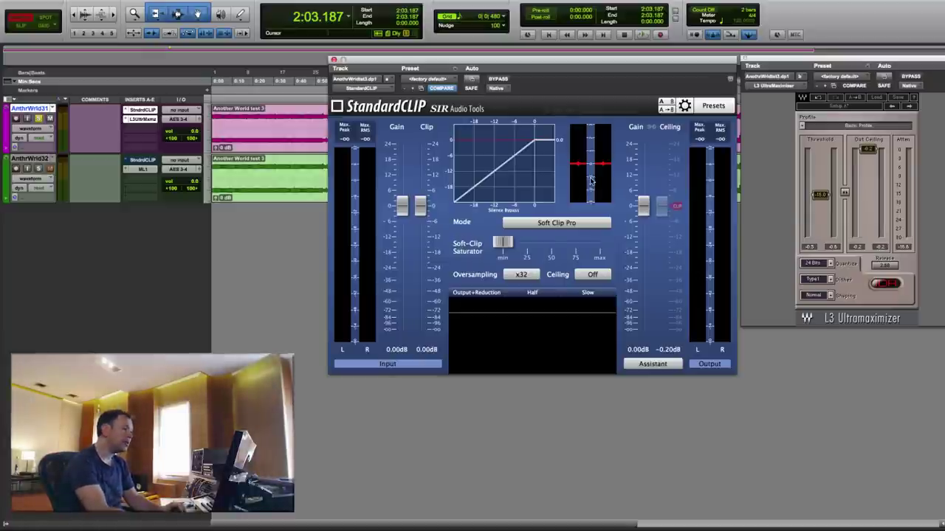
left_click_drag(553, 67, 555, 66)
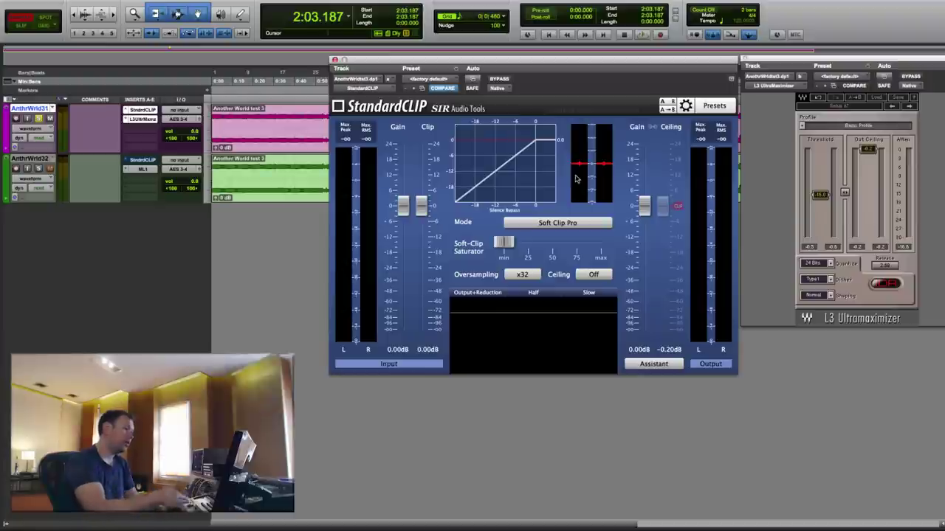
- Start playback, lower StandardCLIP's clip level to -15.20 dB and raise its output gain to 2.20 dB
mouse_move(435, 191)
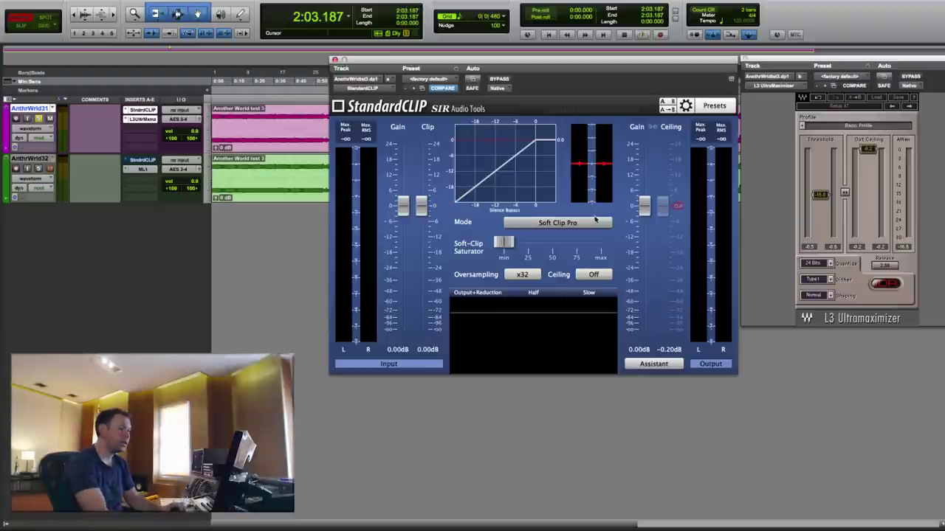
mouse_move(644, 209)
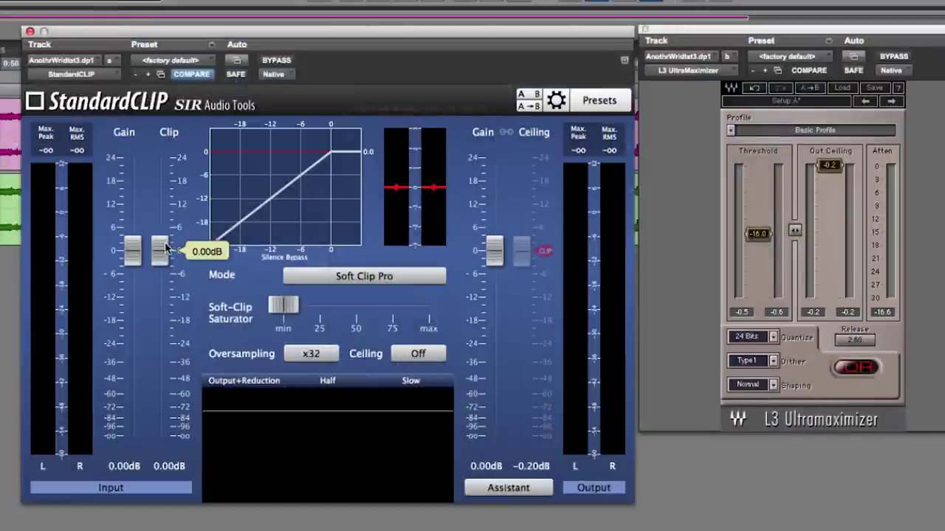
key("space")
left_click_drag(164, 252, 164, 309)
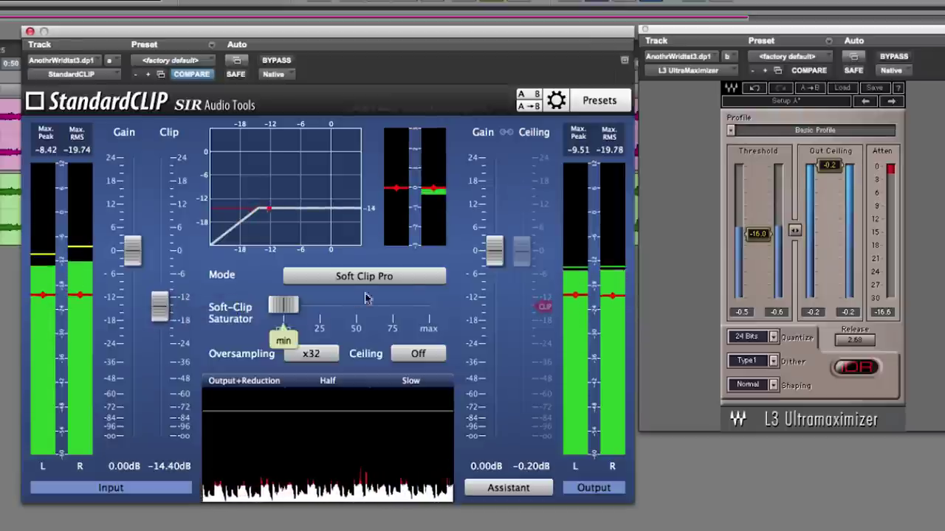
left_click_drag(495, 256, 494, 254)
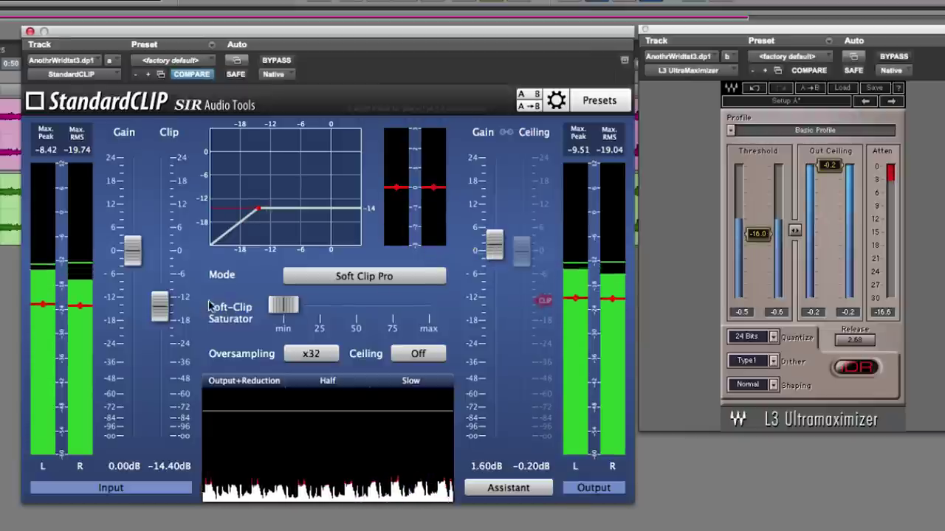
left_click_drag(160, 308, 159, 315)
left_click_drag(493, 245, 495, 243)
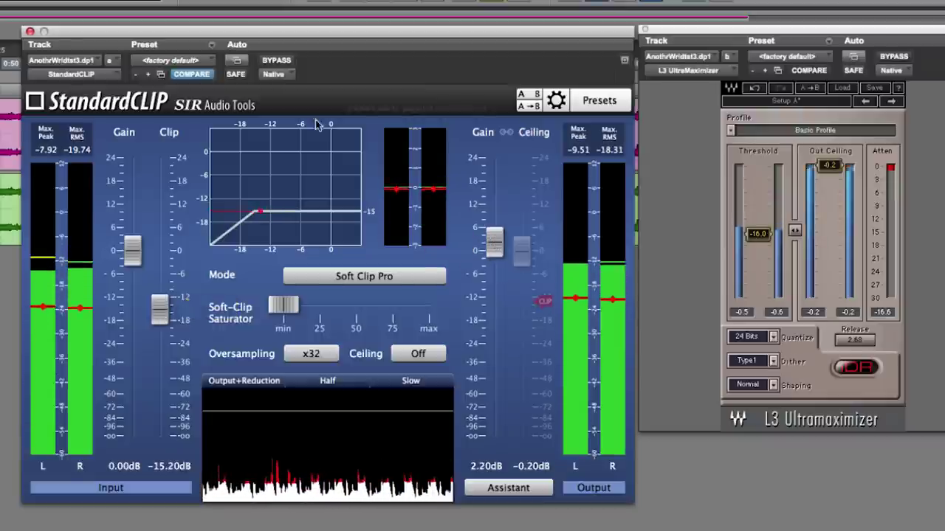
- Compare StandardCLIP bypassed and active, and trim its output gain to 1.20 dB
left_click(278, 61)
left_click(278, 60)
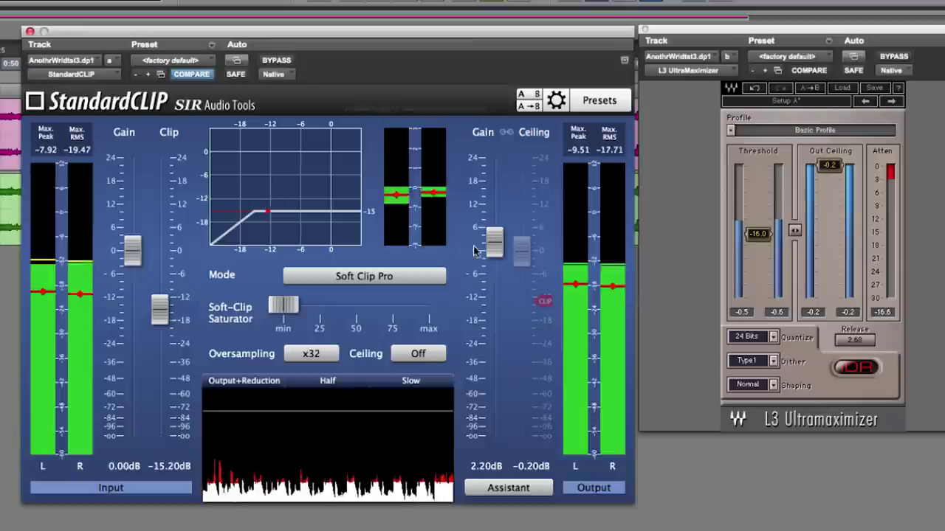
left_click_drag(494, 244, 495, 251)
left_click_drag(159, 308, 159, 315)
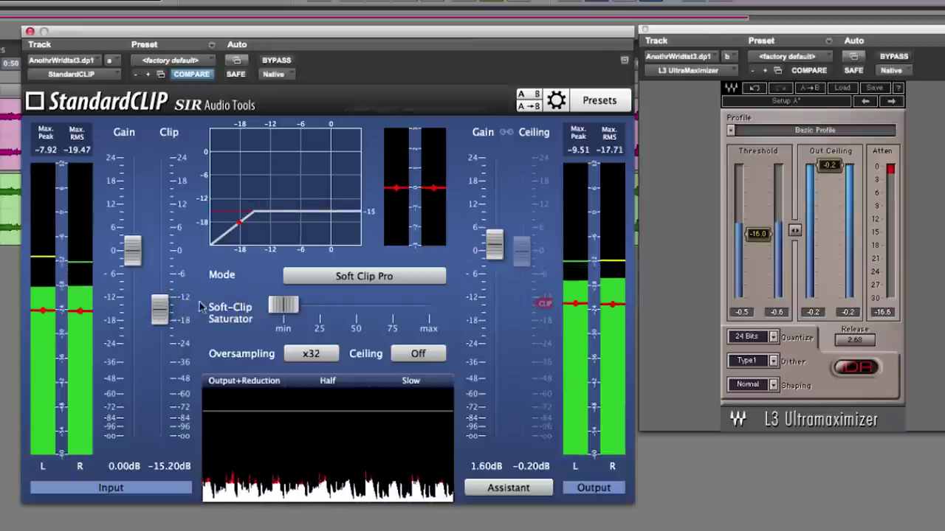
left_click_drag(494, 246, 505, 254)
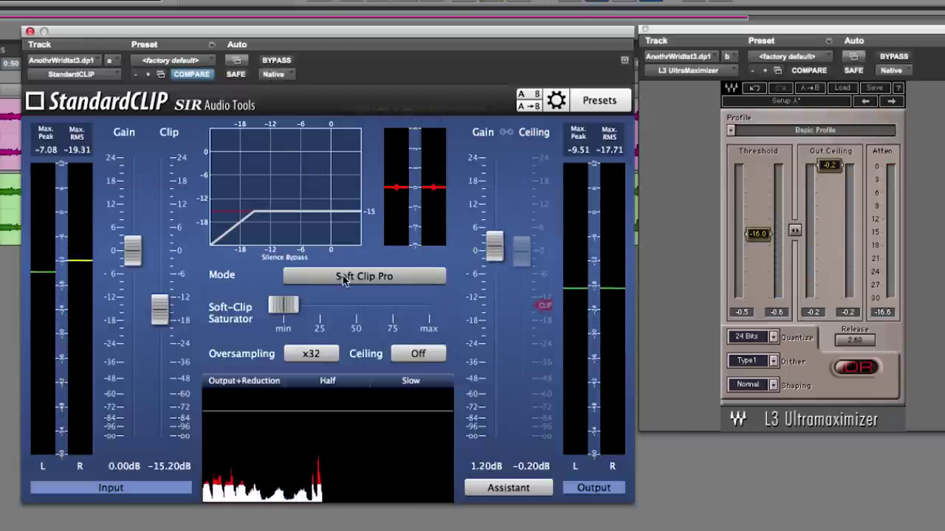
- Audition StandardCLIP's Soft Clip Classic mode against Soft Clip Pro while the track plays
left_click(339, 284)
left_click(345, 295)
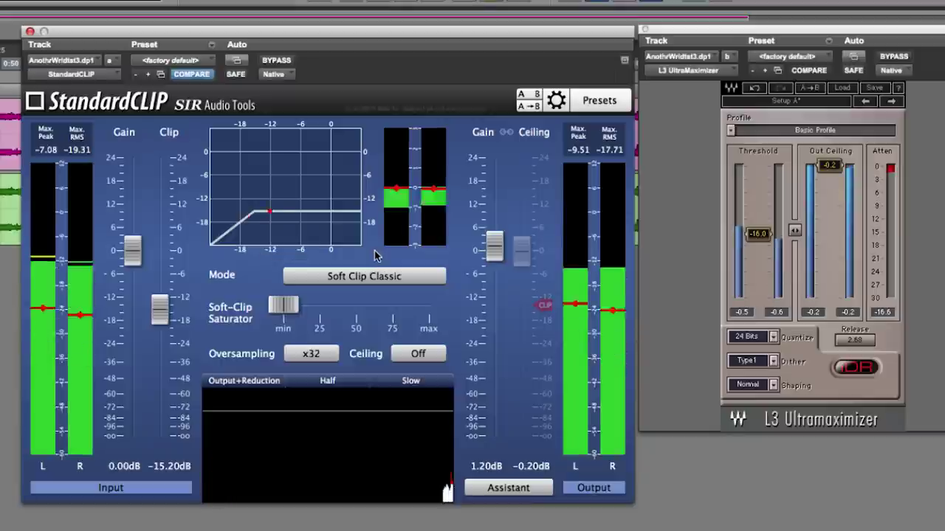
left_click(362, 276)
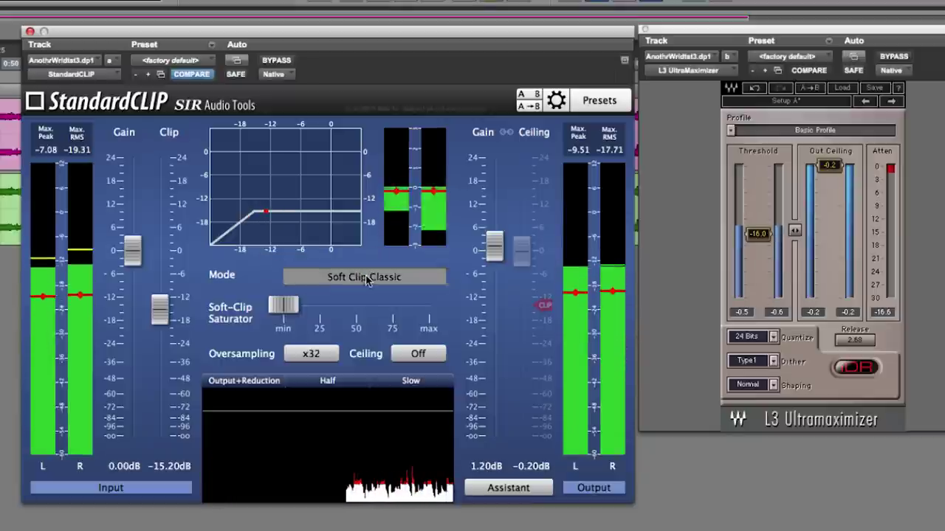
left_click(359, 312)
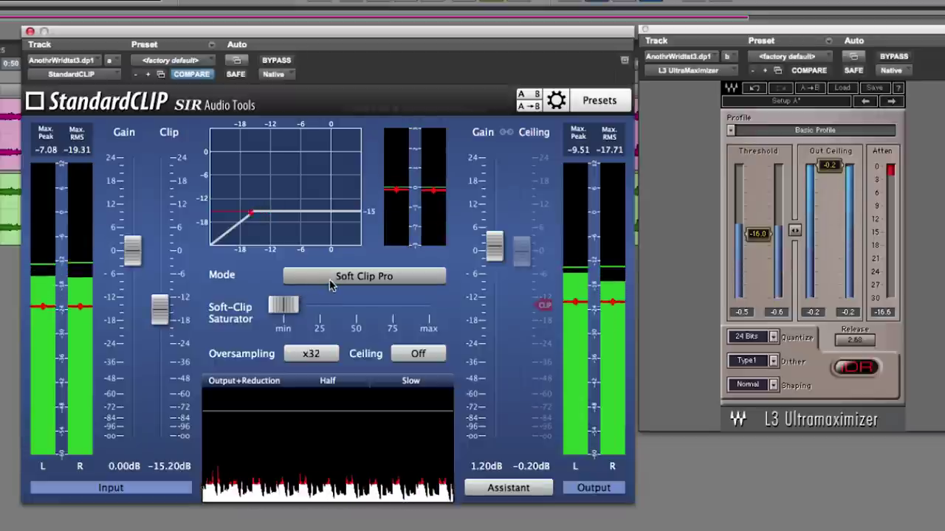
left_click(342, 277)
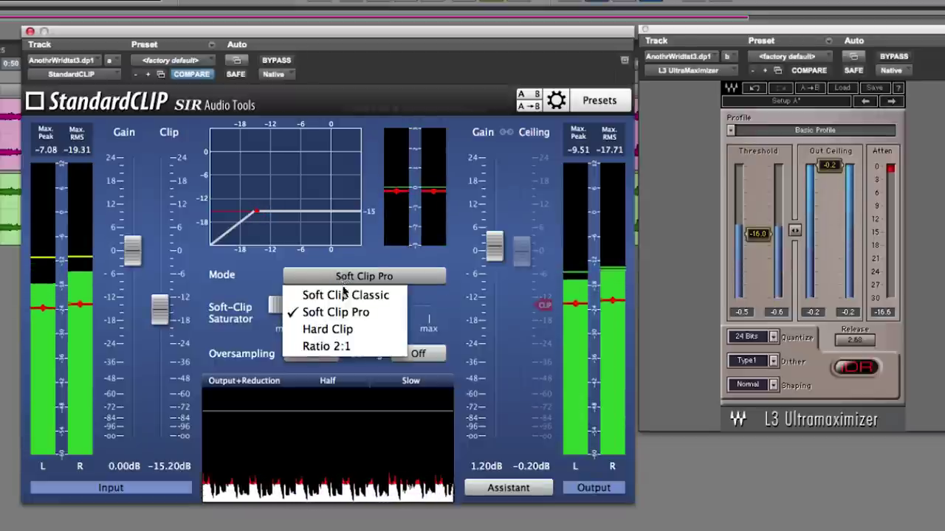
left_click(342, 293)
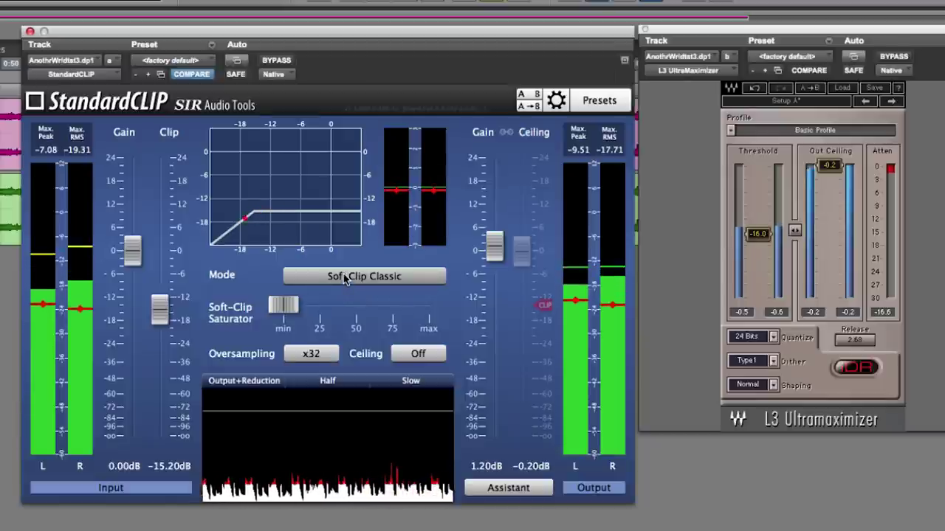
left_click(344, 279)
left_click(338, 310)
mouse_move(164, 310)
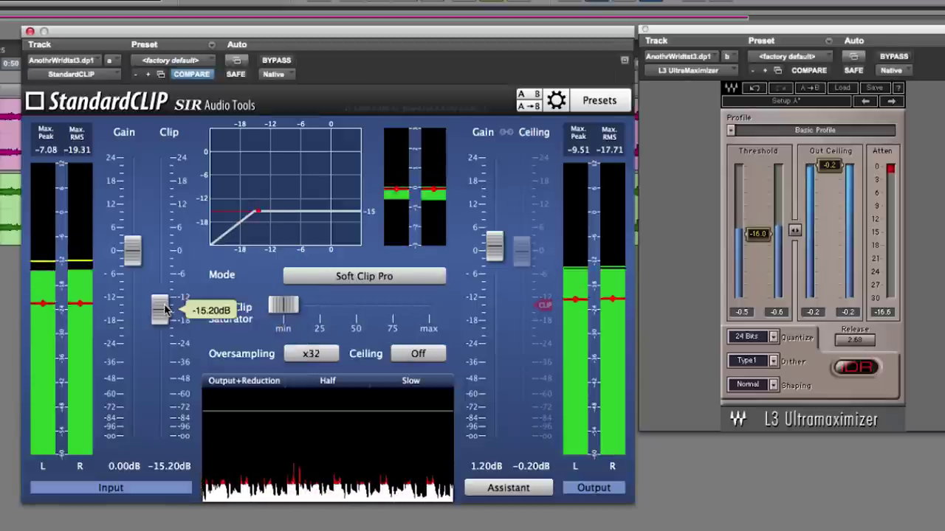
- Switch StandardCLIP to Soft Clip Classic and raise its clip level to -13.40 dB
left_click(362, 276)
left_click(350, 279)
left_click_drag(161, 308, 164, 309)
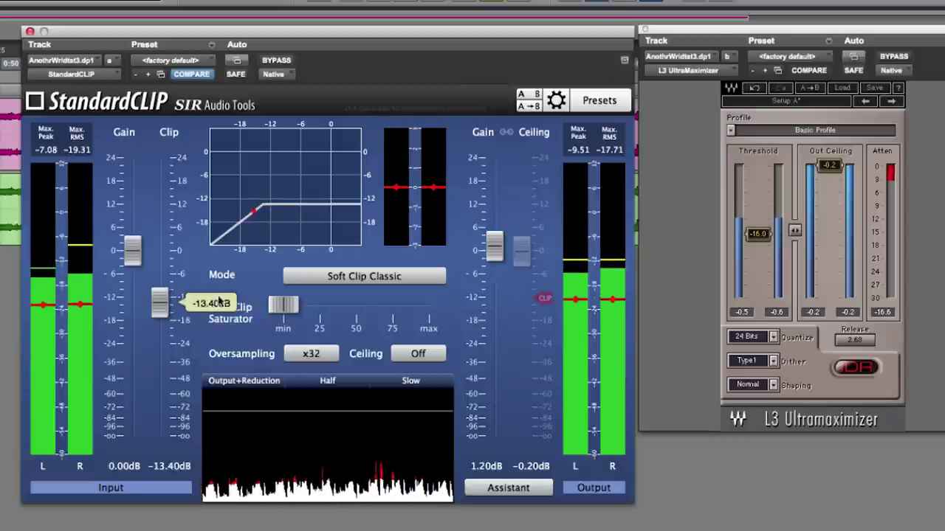
- Check StandardCLIP against its bypassed sound and raise its output gain to 2.20 dB
left_click(286, 64)
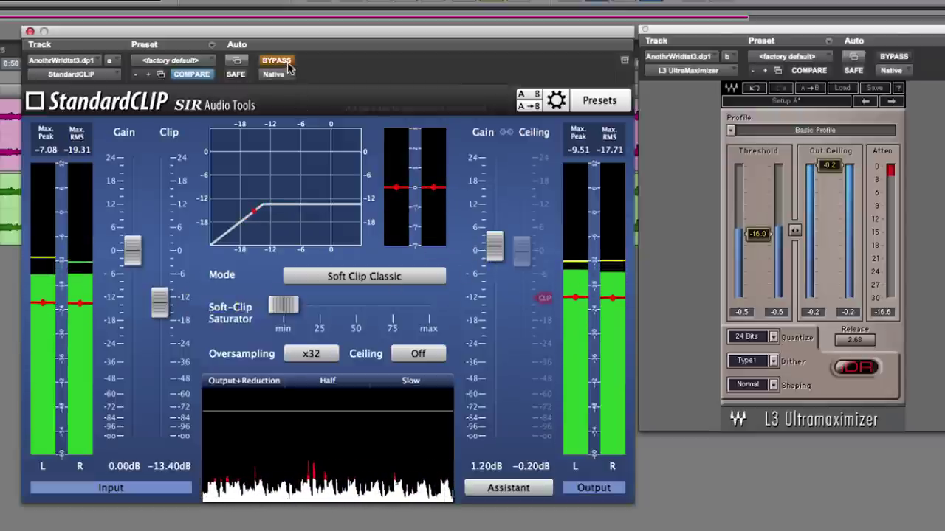
left_click(287, 65)
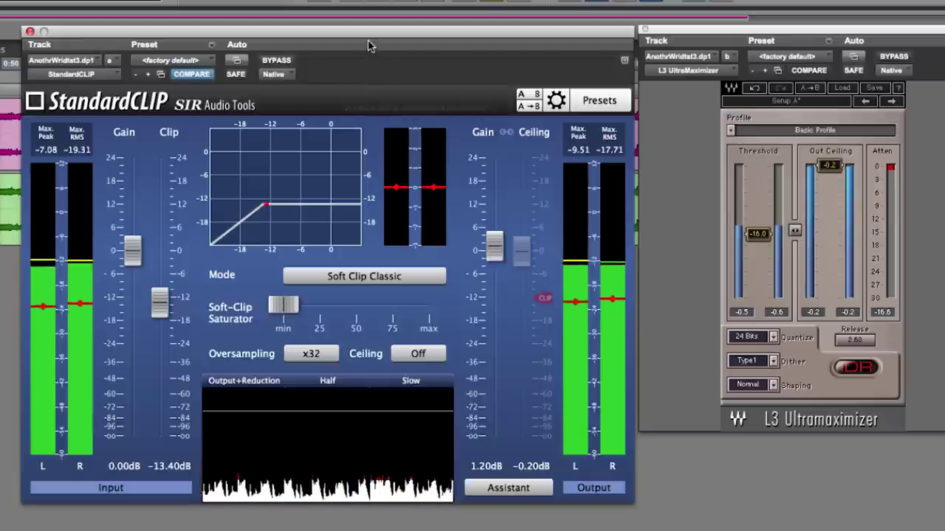
left_click_drag(493, 246, 498, 240)
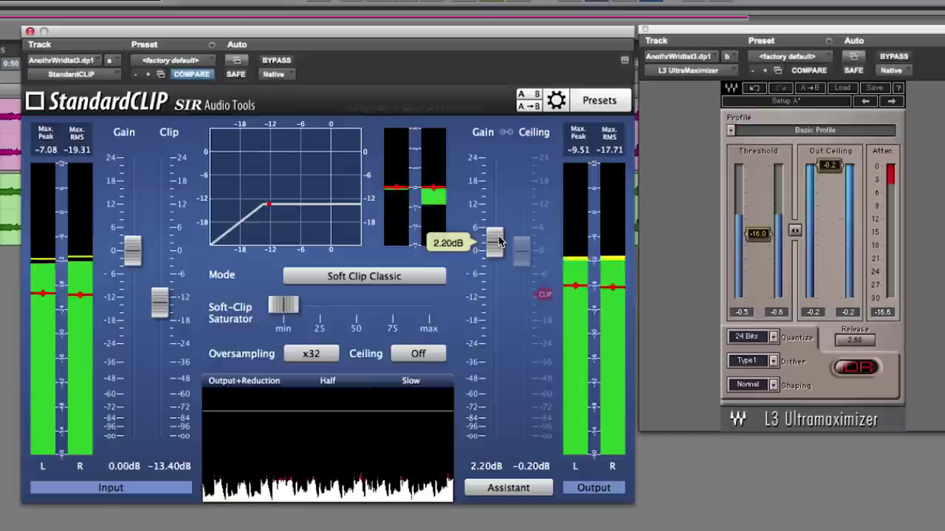
left_click(285, 65)
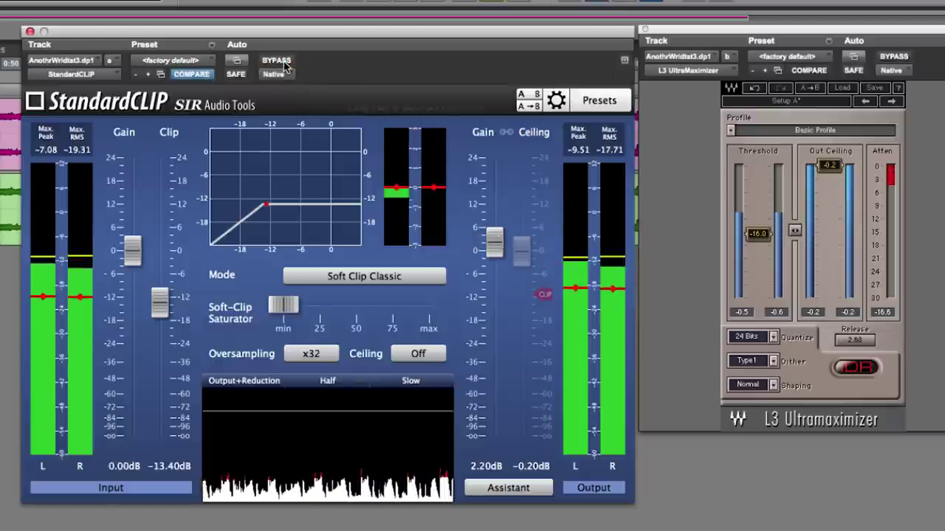
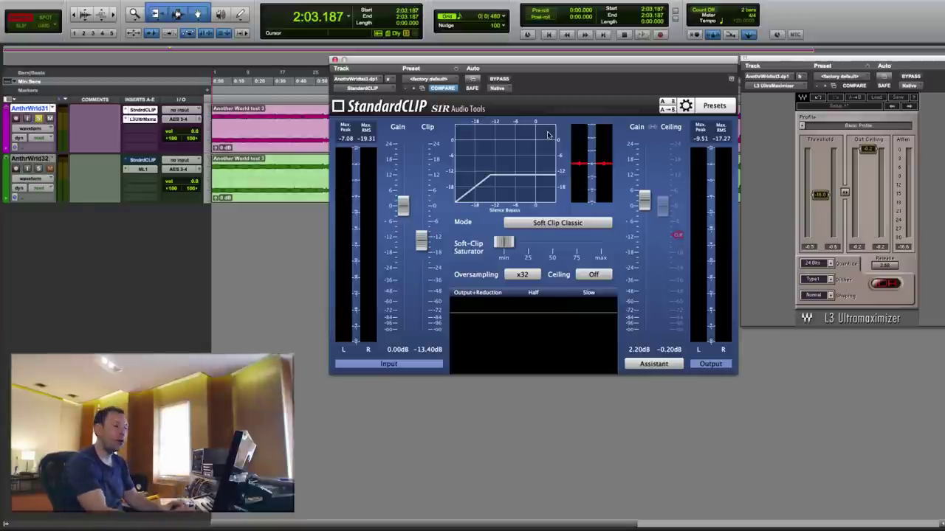
- Copy the magenta track's StandardCLIP with its settings onto the green track and solo the green track
mouse_move(638, 207)
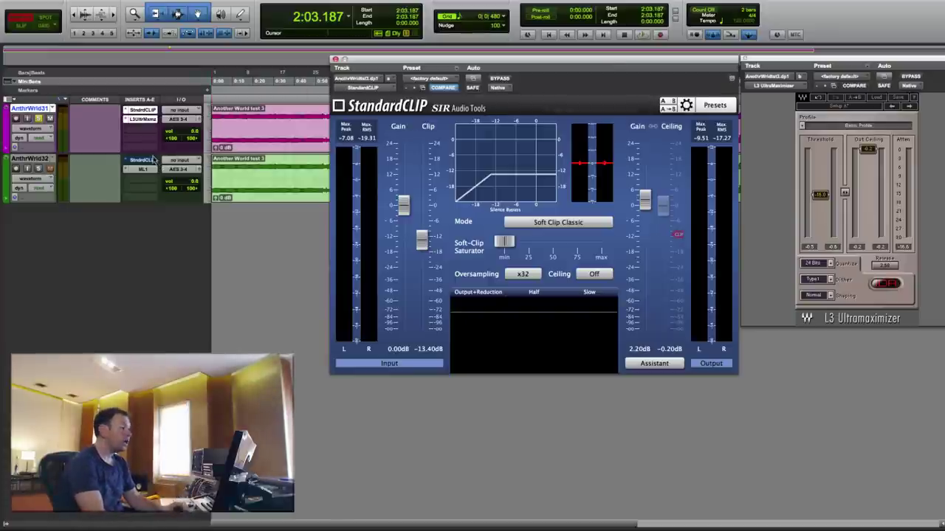
left_click(145, 111)
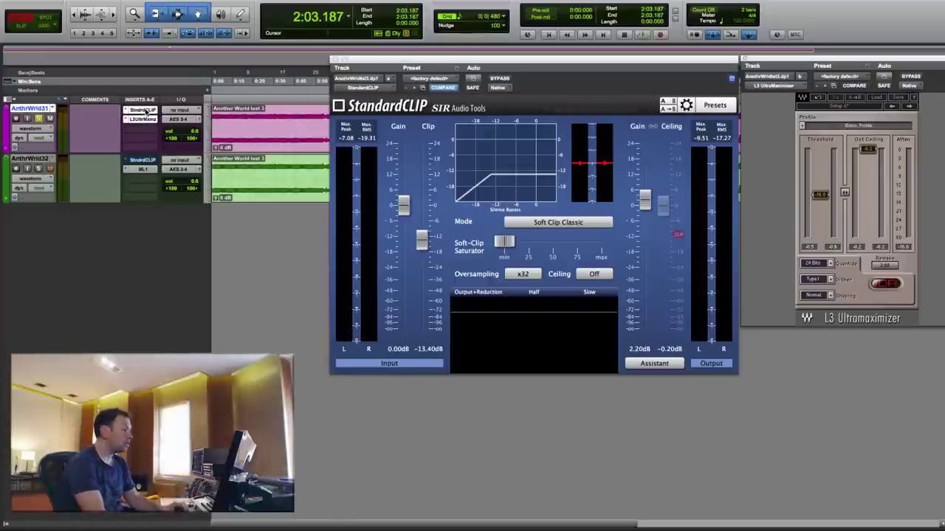
left_click(141, 159)
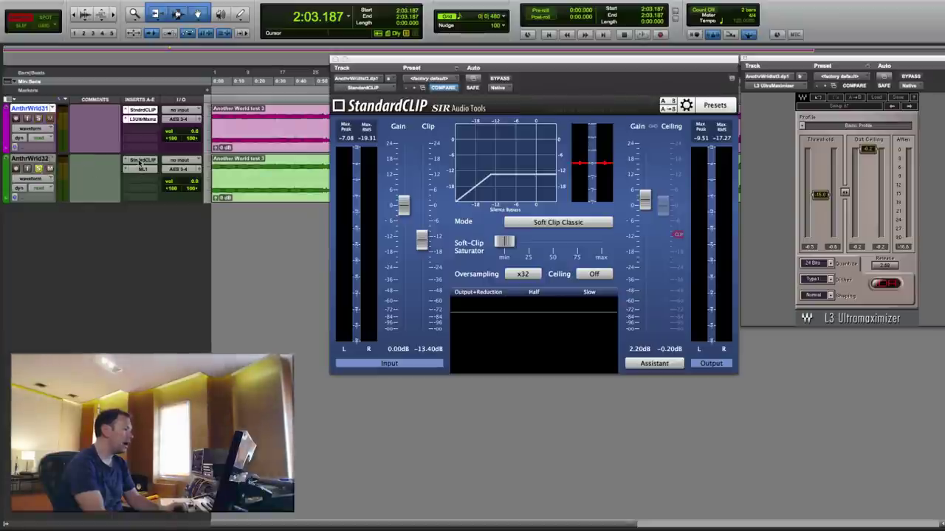
- Open the green track's ML4000 and StandardCLIP windows side by side in place of the magenta track's StandardCLIP window
left_click(143, 169)
left_click(149, 161)
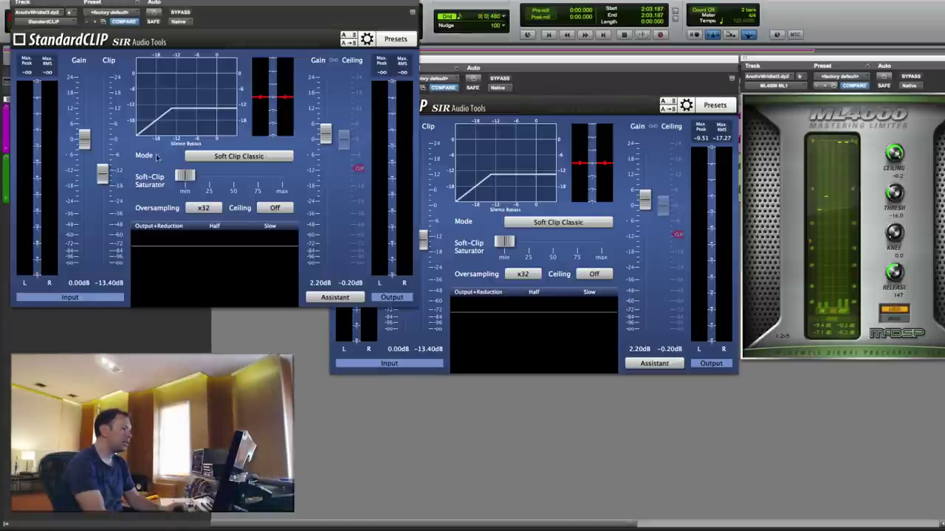
left_click(430, 64)
left_click(335, 59)
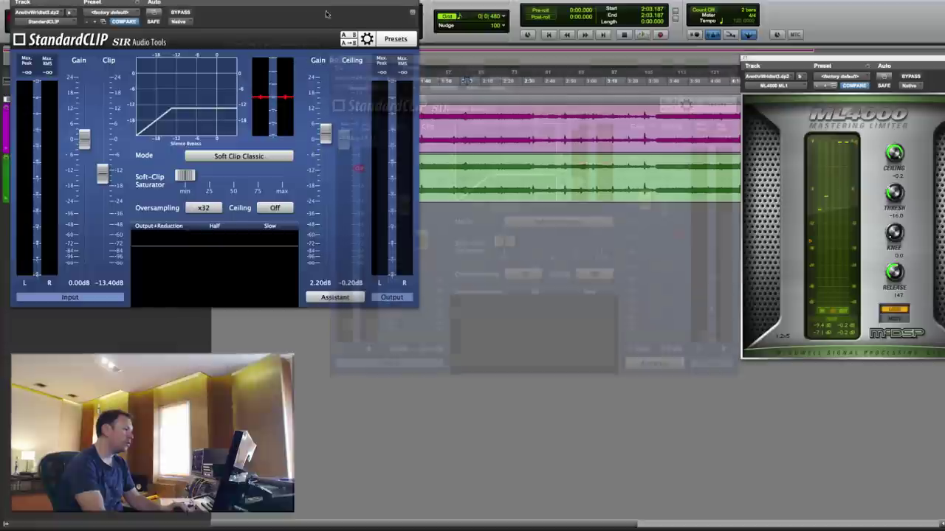
left_click_drag(330, 2, 647, 53)
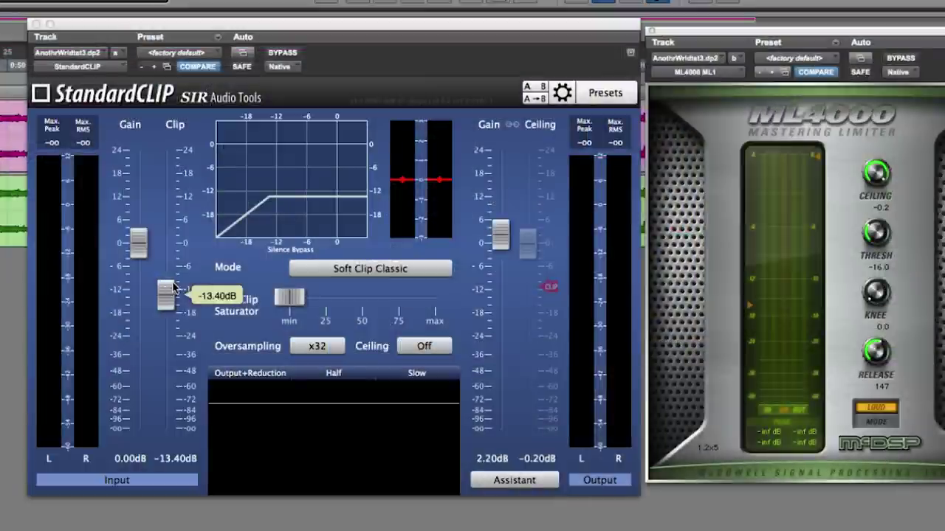
- Play the green track and compare its sound with StandardCLIP active and bypassed ahead of the ML4000
key("space")
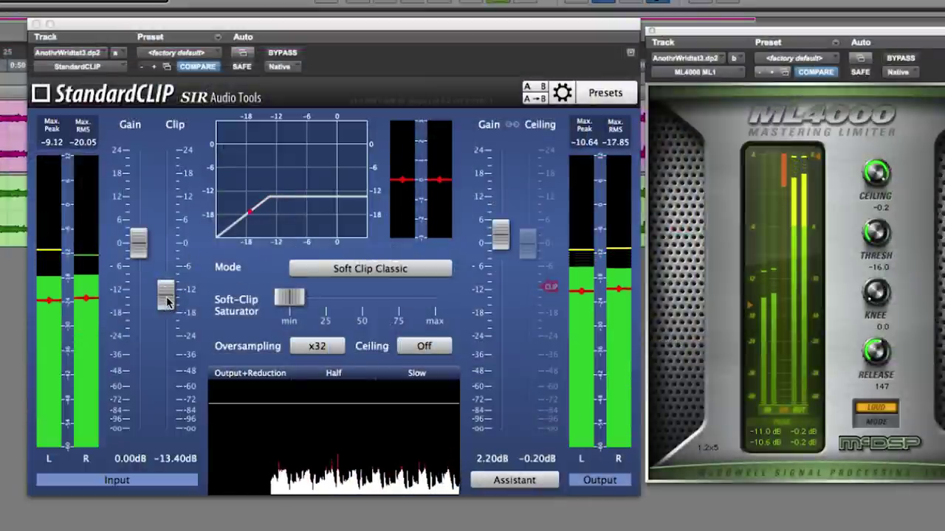
left_click(292, 56)
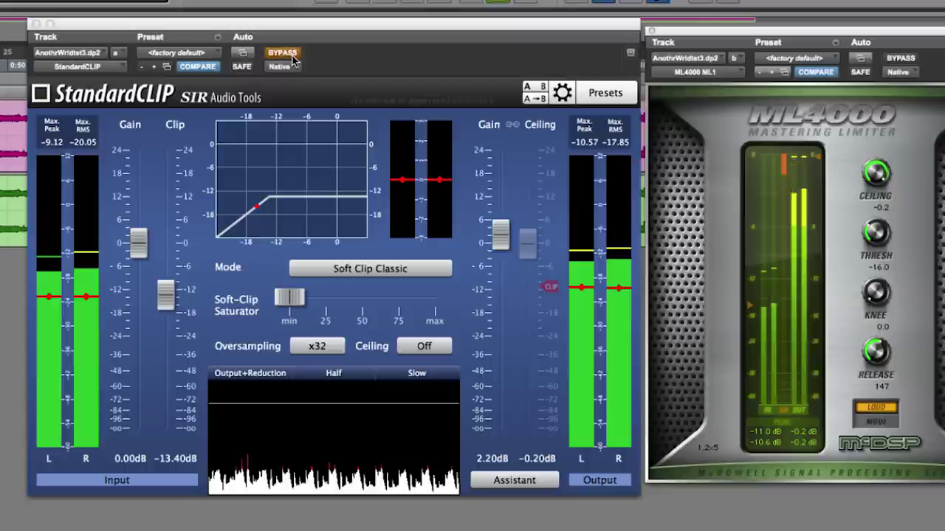
left_click(292, 59)
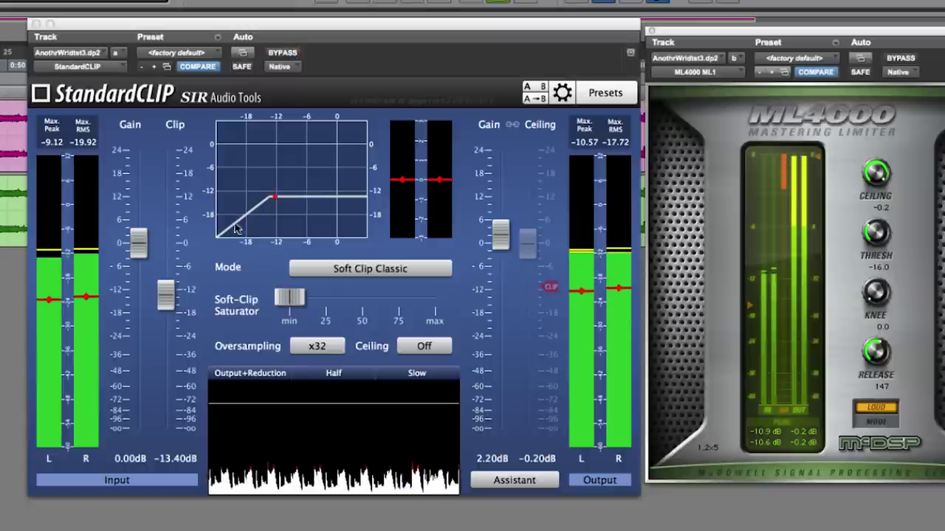
left_click_drag(499, 235, 502, 240)
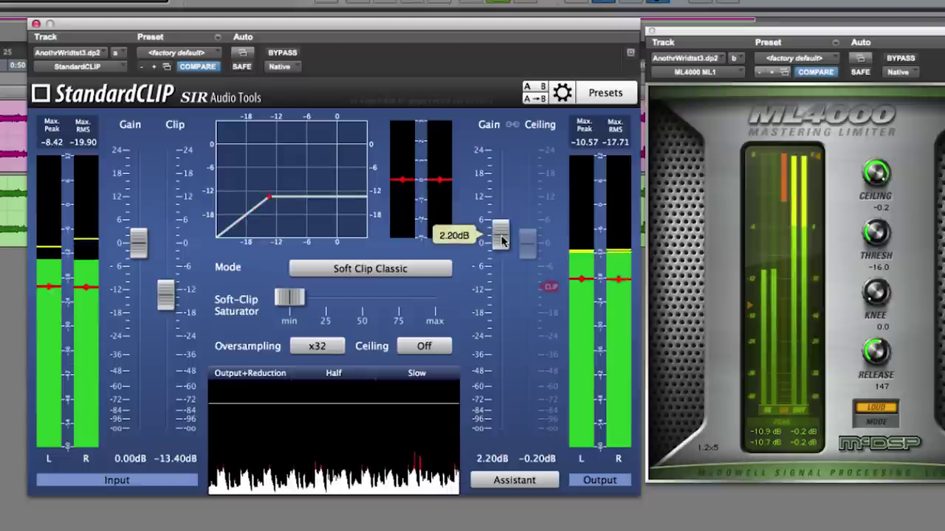
left_click_drag(169, 296, 172, 301)
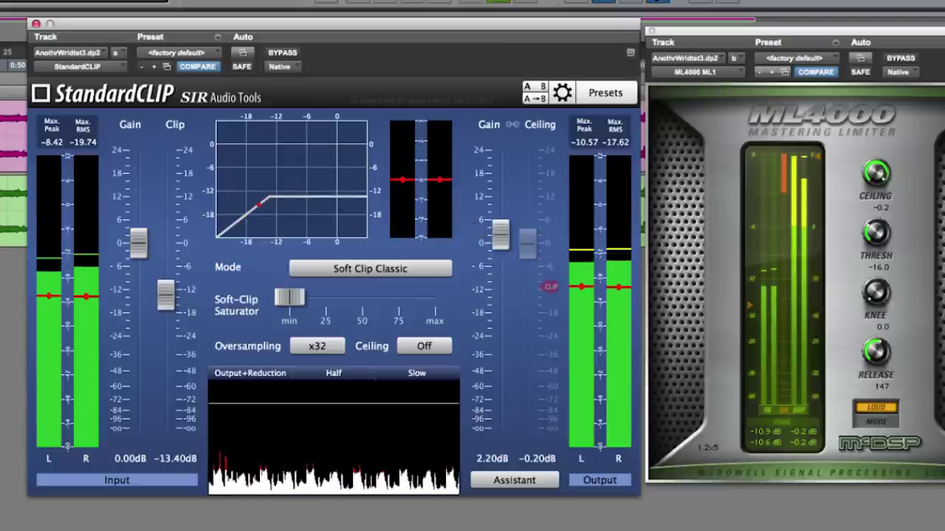
left_click(285, 54)
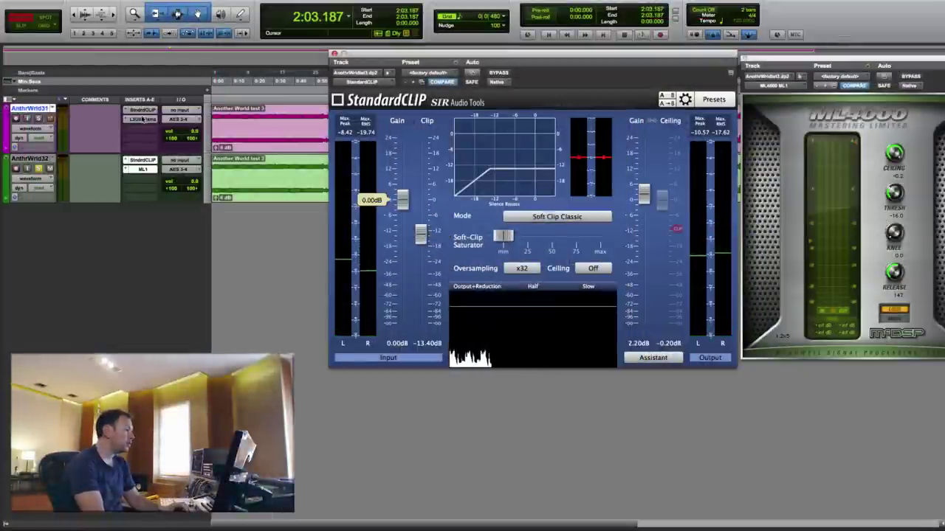
- Check the magenta track's StandardCLIP settings against the green track's and close the plug-in windows
left_click(145, 111)
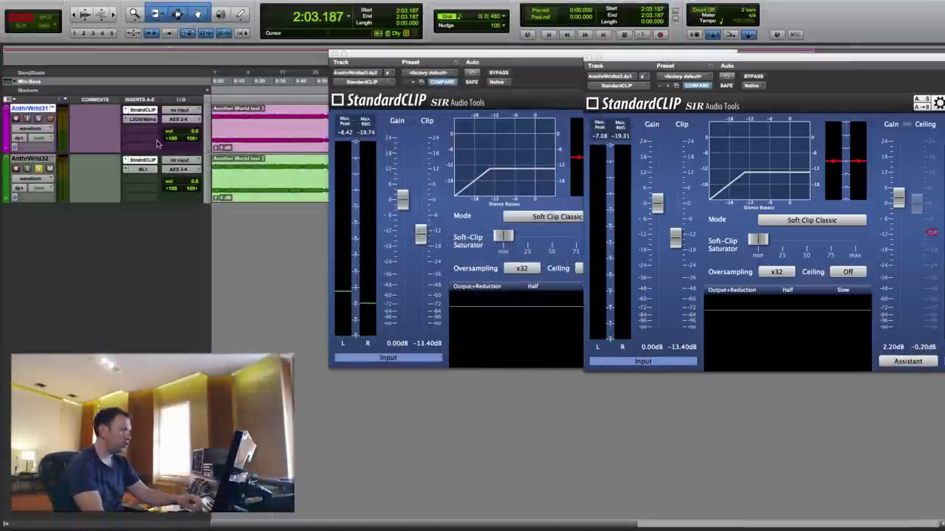
left_click(589, 58)
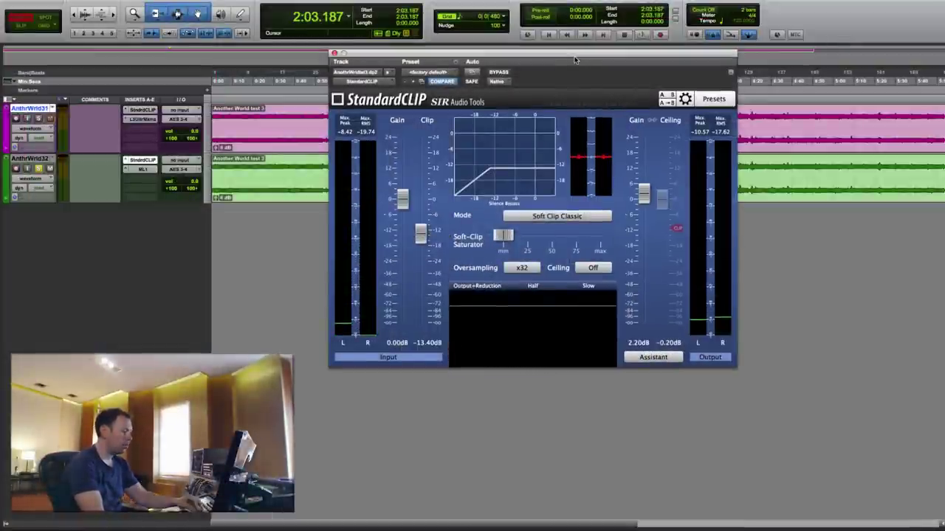
key("super+v")
key("Return")
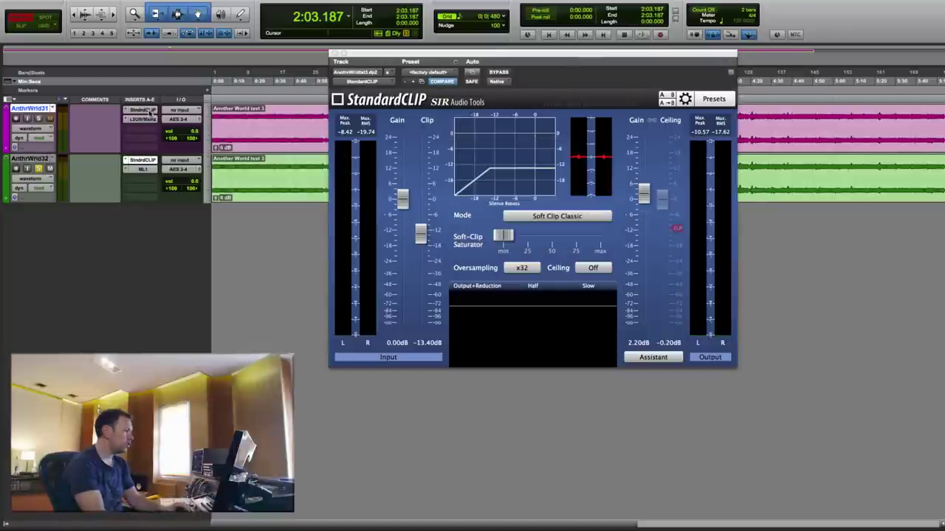
left_click_drag(150, 110, 146, 160)
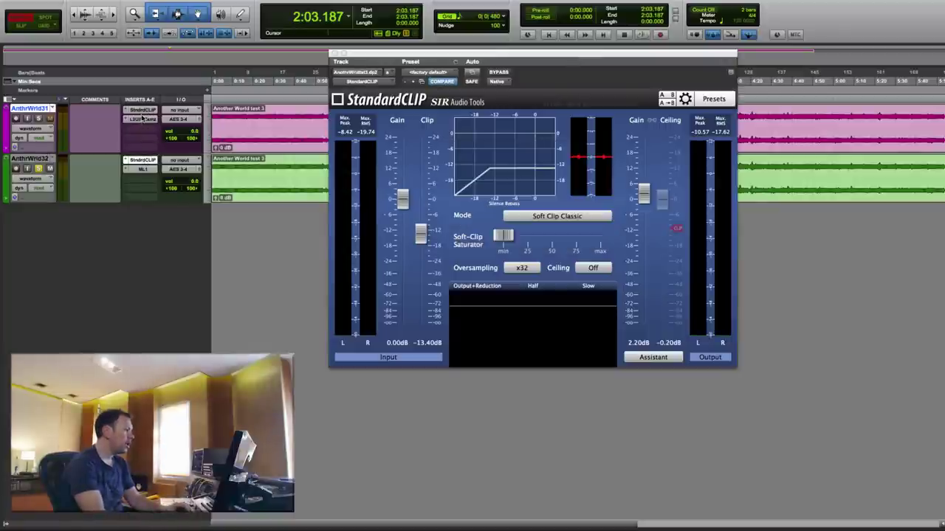
left_click(334, 53)
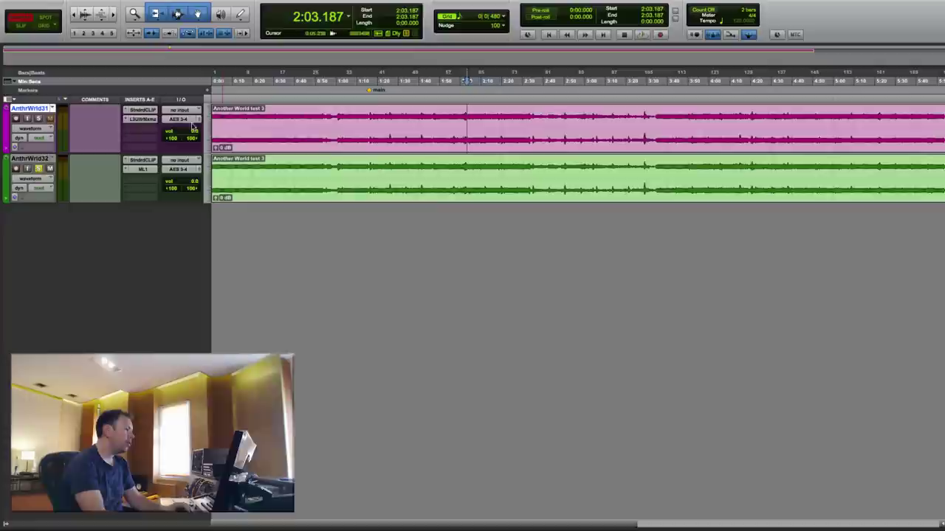
- Open the green track's ML4000 and the magenta track's L3 UltraMaximizer windows side by side
left_click(147, 170)
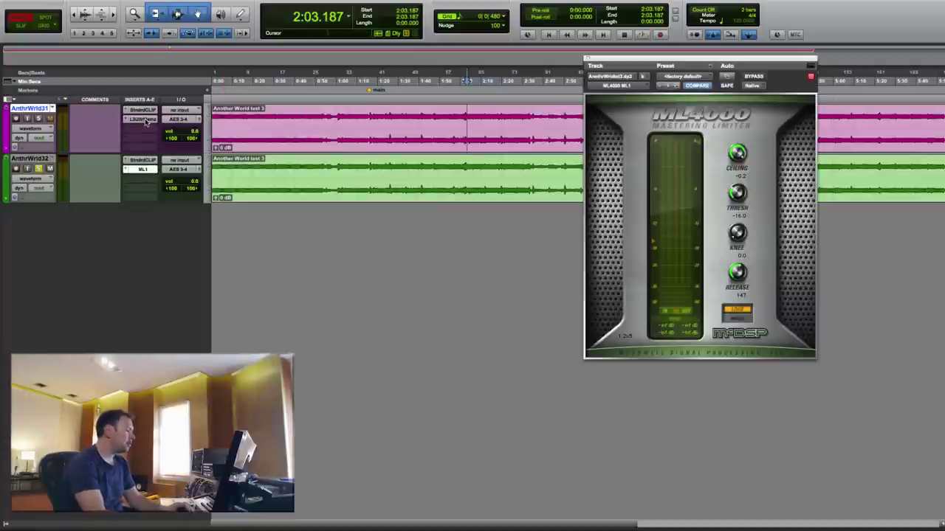
left_click(146, 120)
left_click_drag(125, 5, 457, 88)
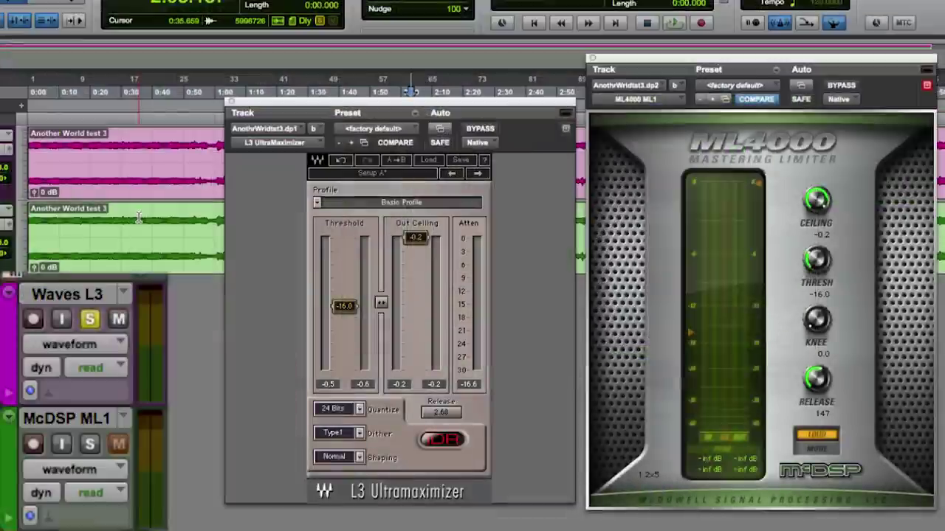
- Play the mix and alternate solo between the Waves L3 and McDSP ML1 tracks to compare the limiters
key("space")
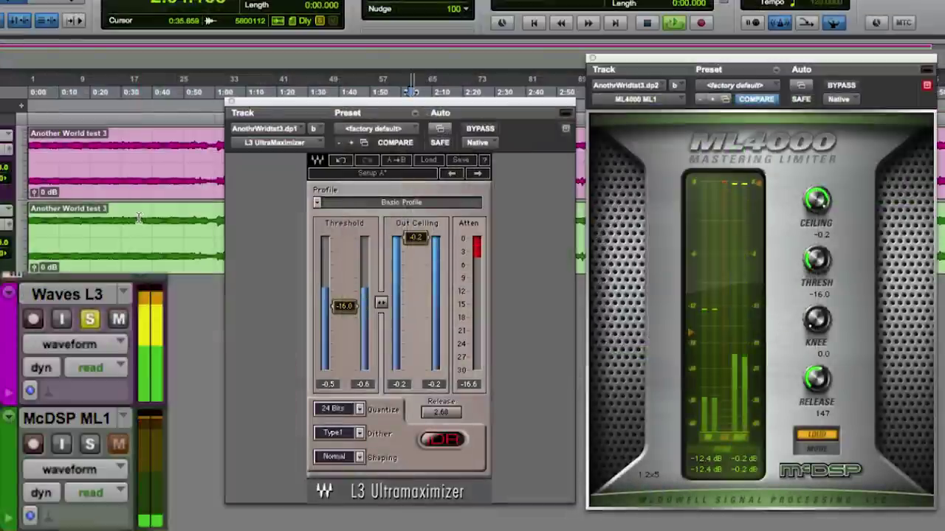
left_click(90, 444)
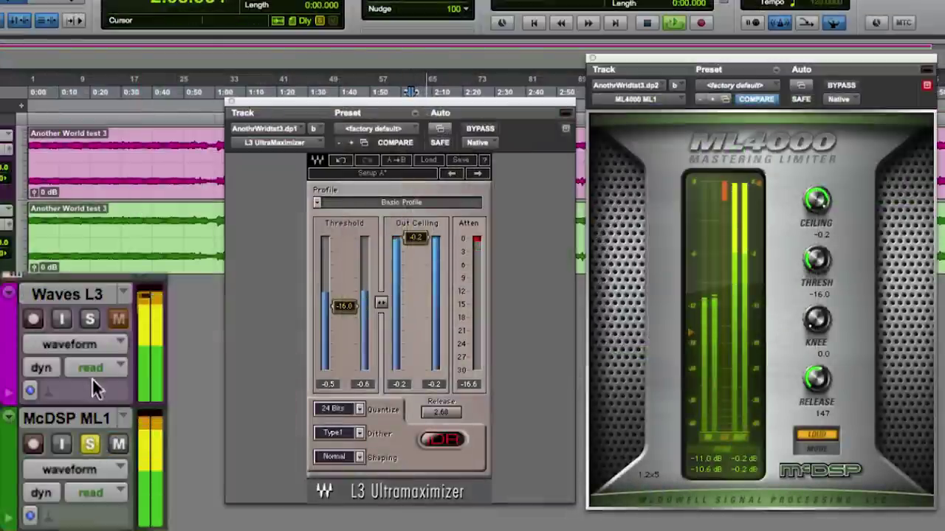
left_click(90, 322)
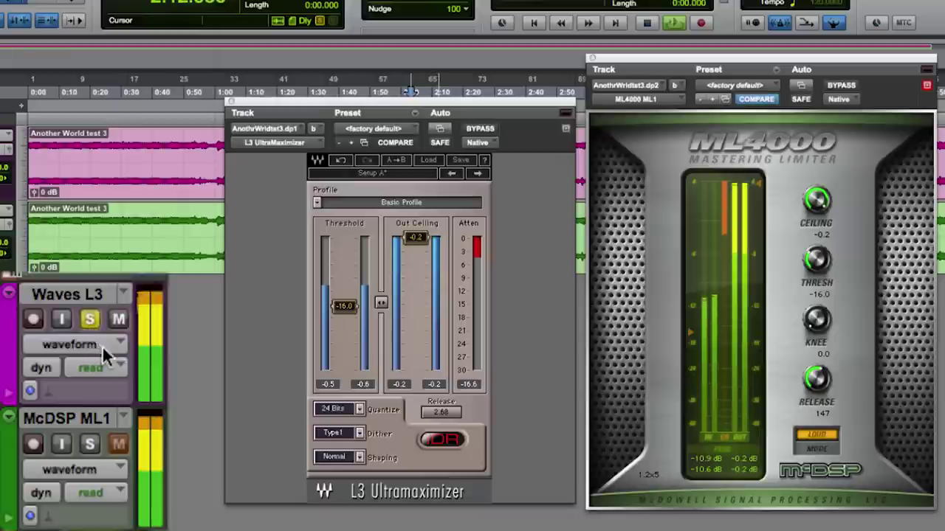
left_click(91, 443)
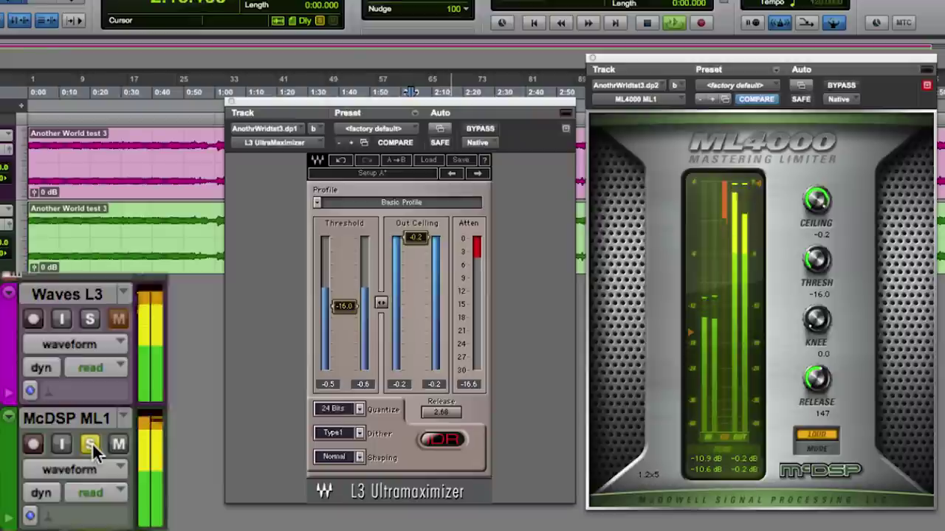
left_click(92, 317)
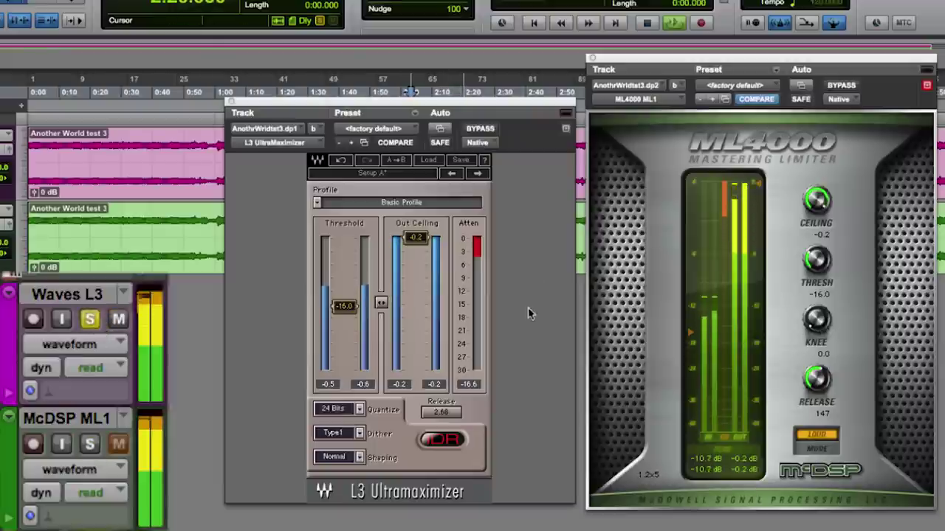
- Solo the green track, set the ML4000 release to 68.7, and switch solo to the magenta track for comparison
left_click(89, 442)
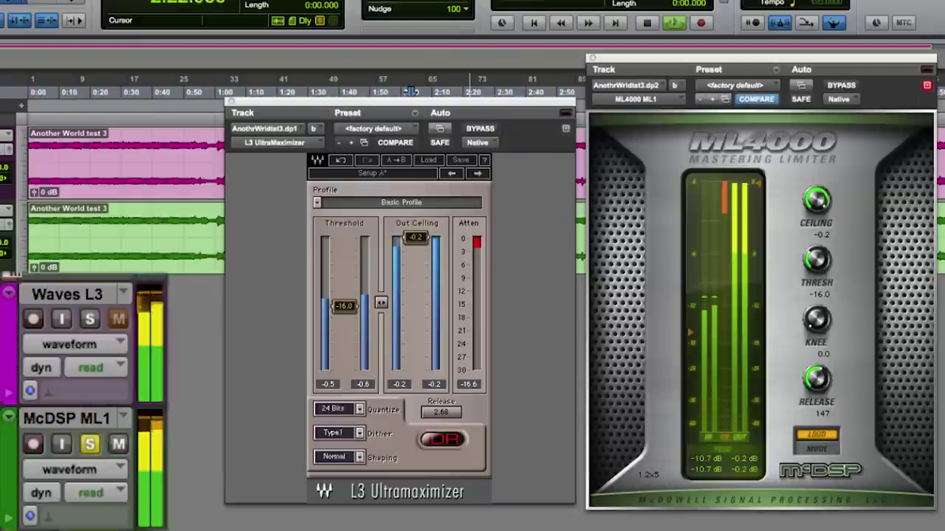
mouse_move(818, 380)
left_mouse_down()
mouse_move(817, 429)
mouse_move(818, 395)
left_mouse_up()
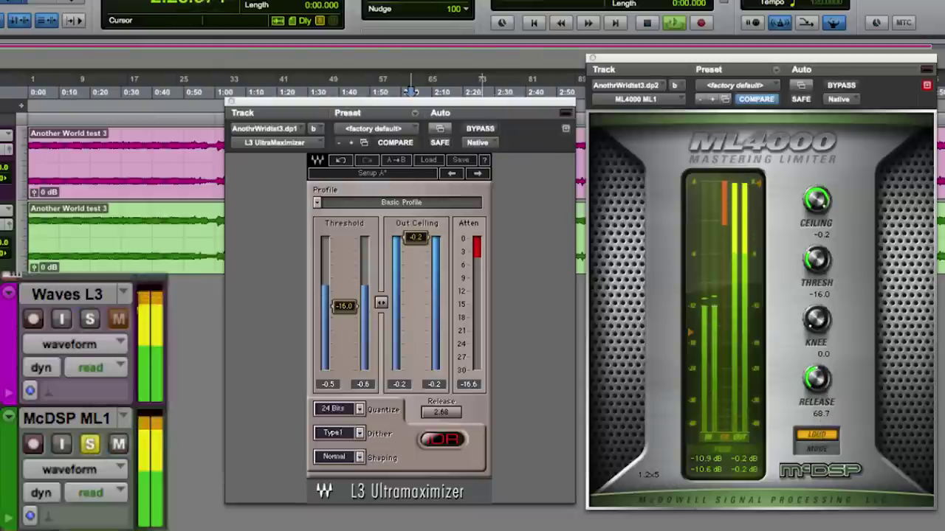
left_click(90, 319)
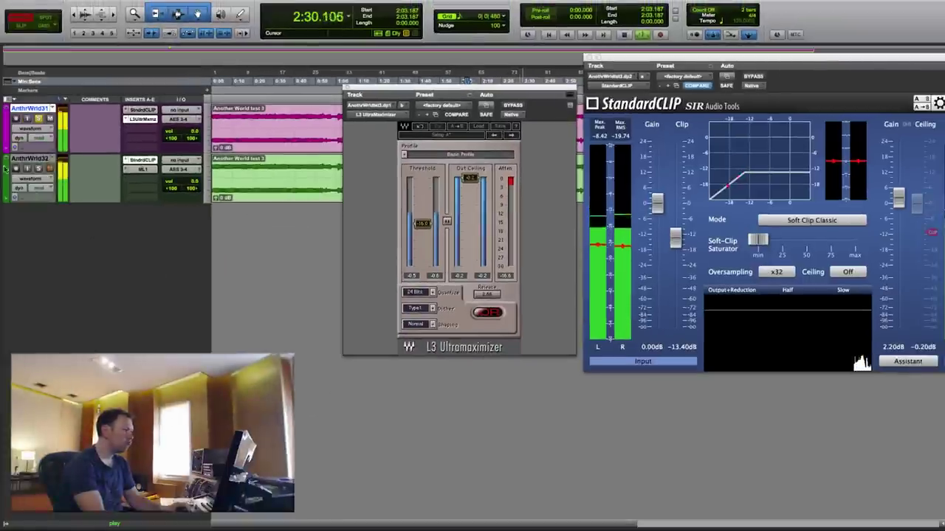
- Close the green track's StandardCLIP window and the magenta track's L3 UltraMaximizer window
left_click_drag(595, 57, 565, 59)
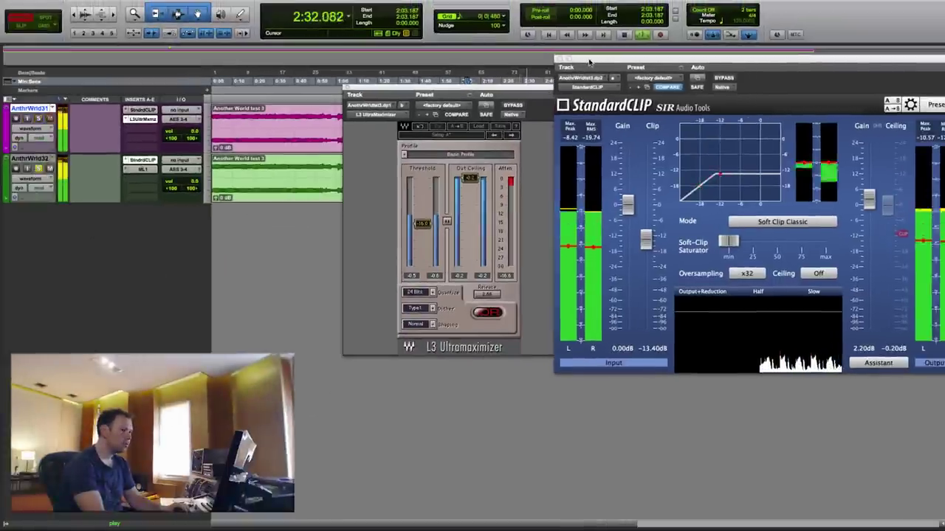
left_click(560, 59)
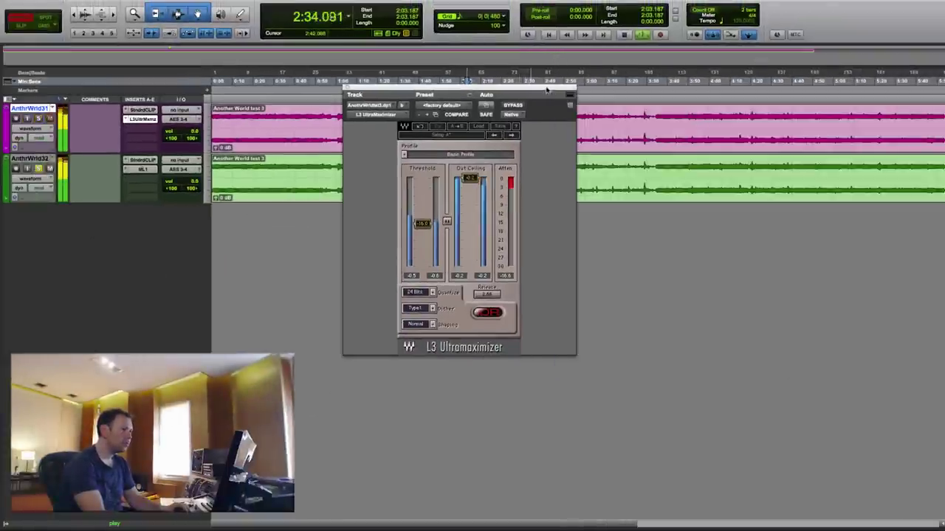
left_click_drag(547, 89, 590, 96)
key("super+w")
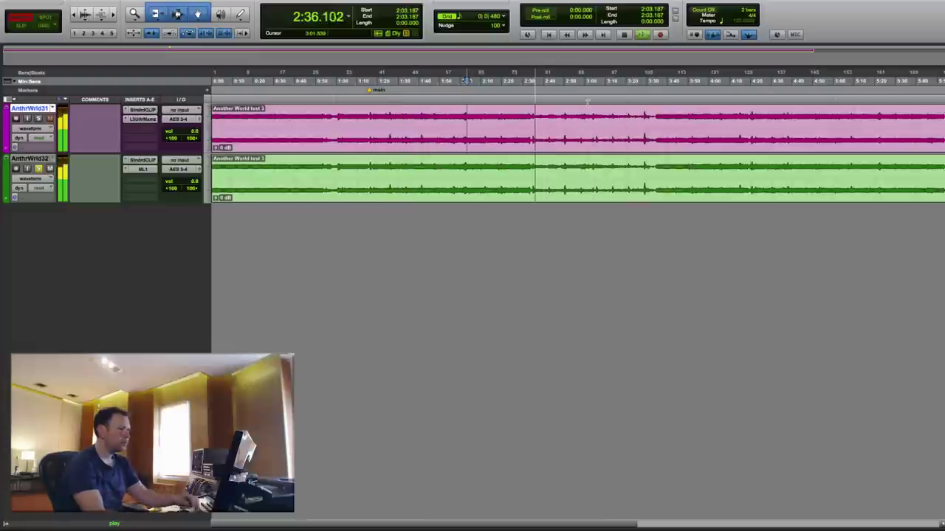
- Alternate solo between the magenta and green tracks to compare them without plug-in windows, and stop playback
left_click(38, 119)
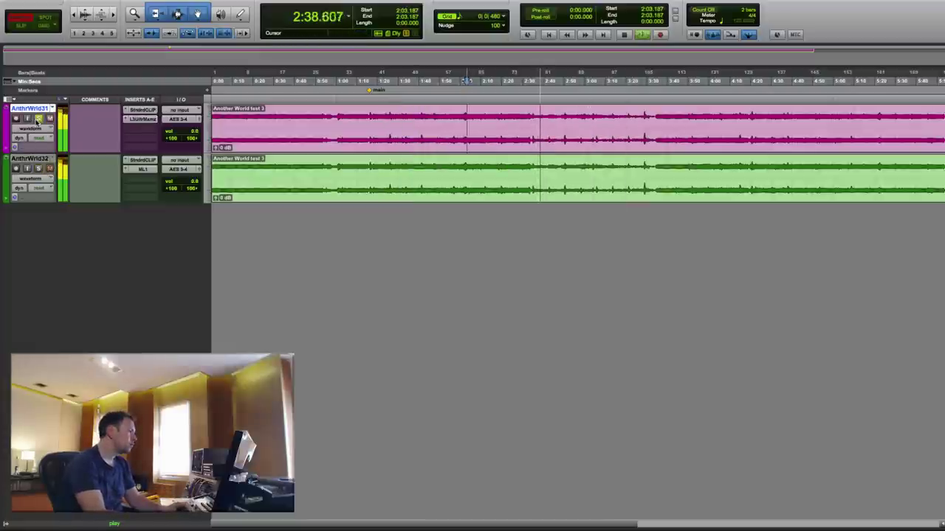
left_click(38, 169)
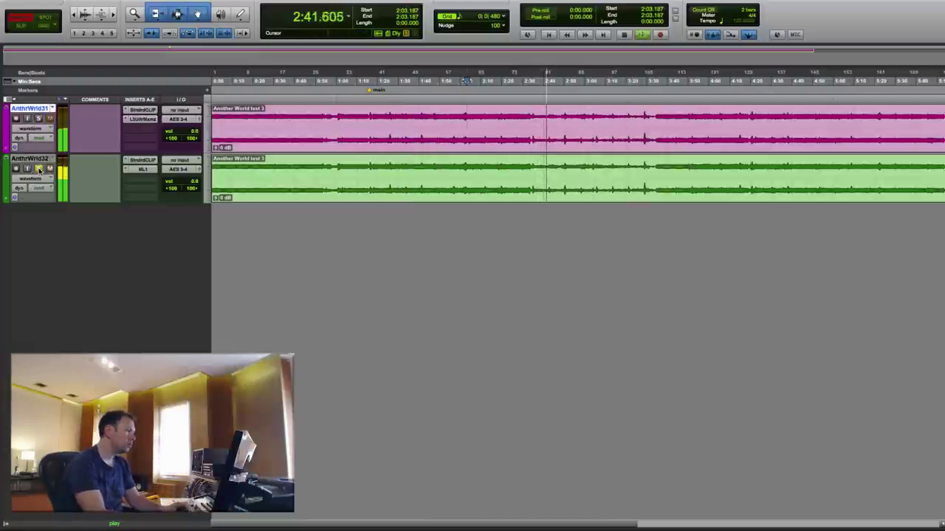
left_click(38, 119)
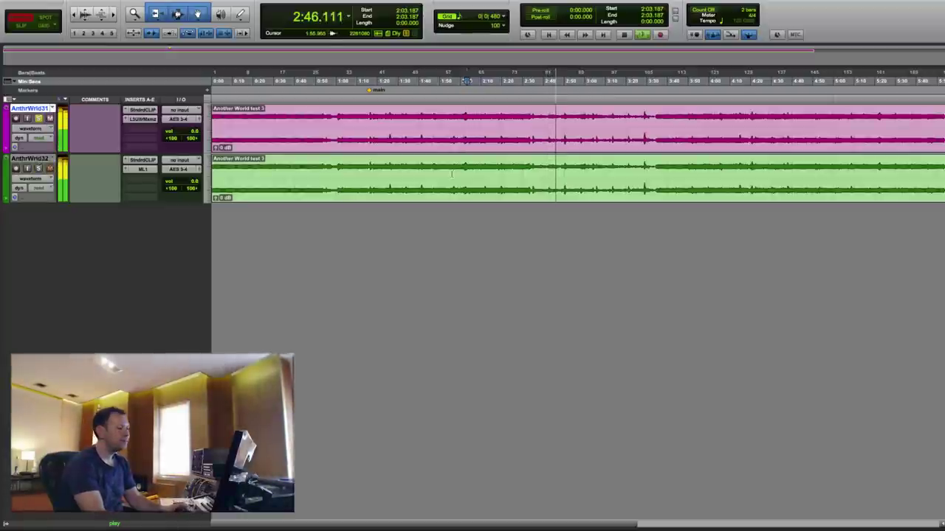
key("space")
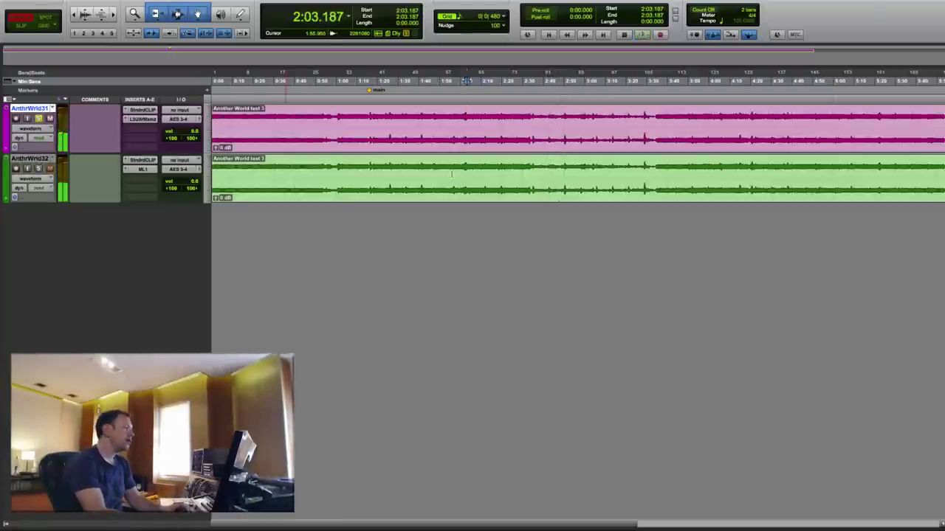